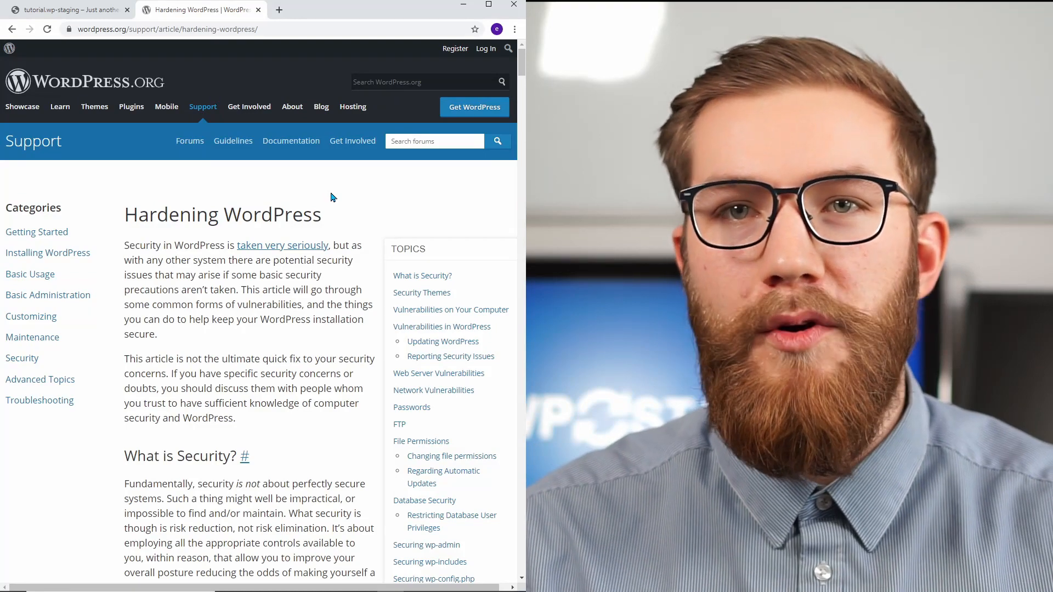
Read through the Hardening WordPress article and the recommended hosting requirements for running WordPress
scroll(331, 198, down, 20)
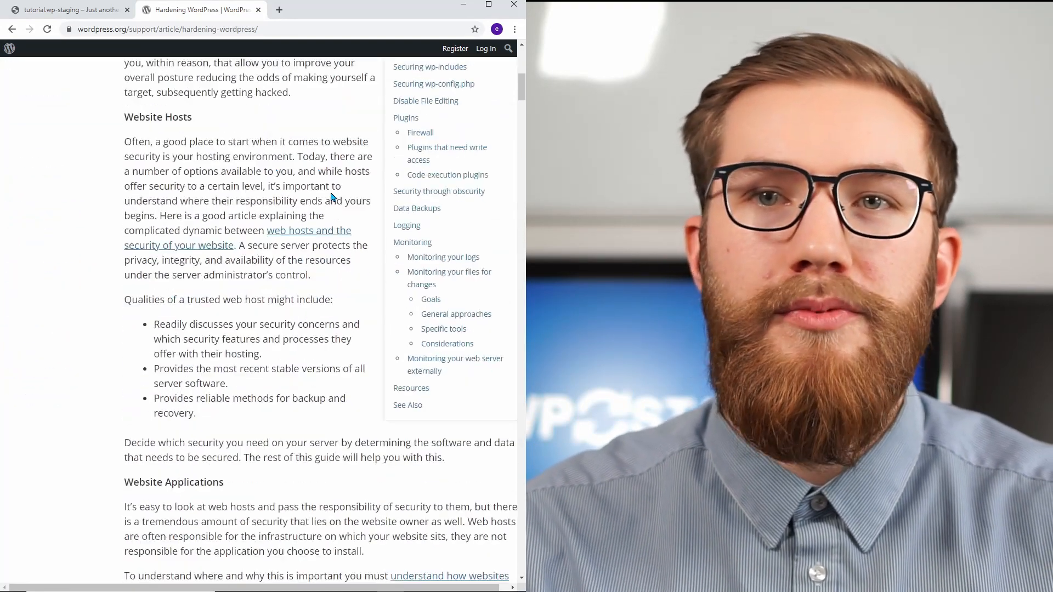
scroll(331, 197, down, 20)
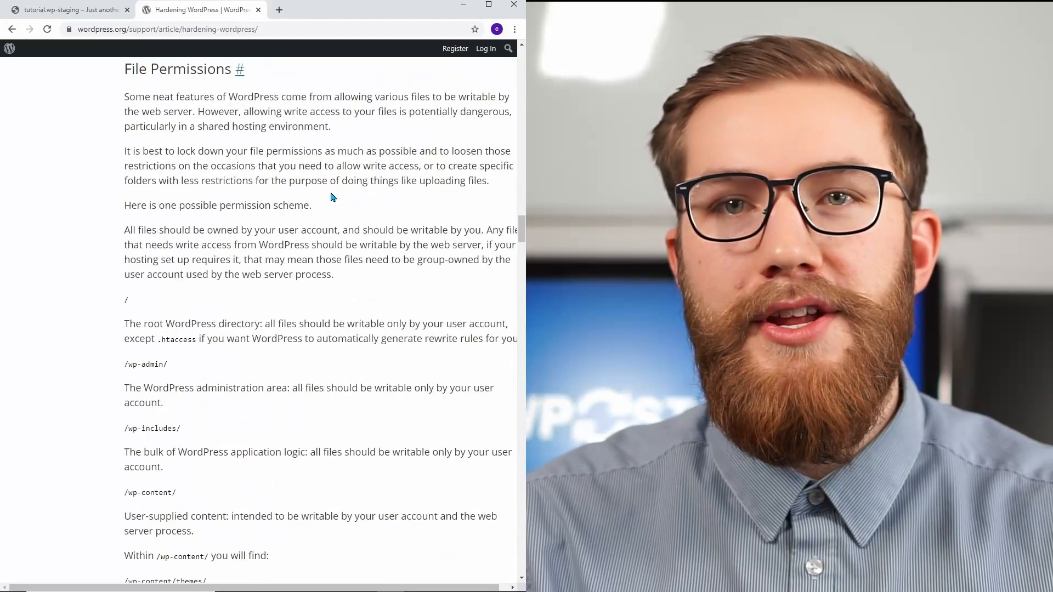
scroll(331, 197, down, 20)
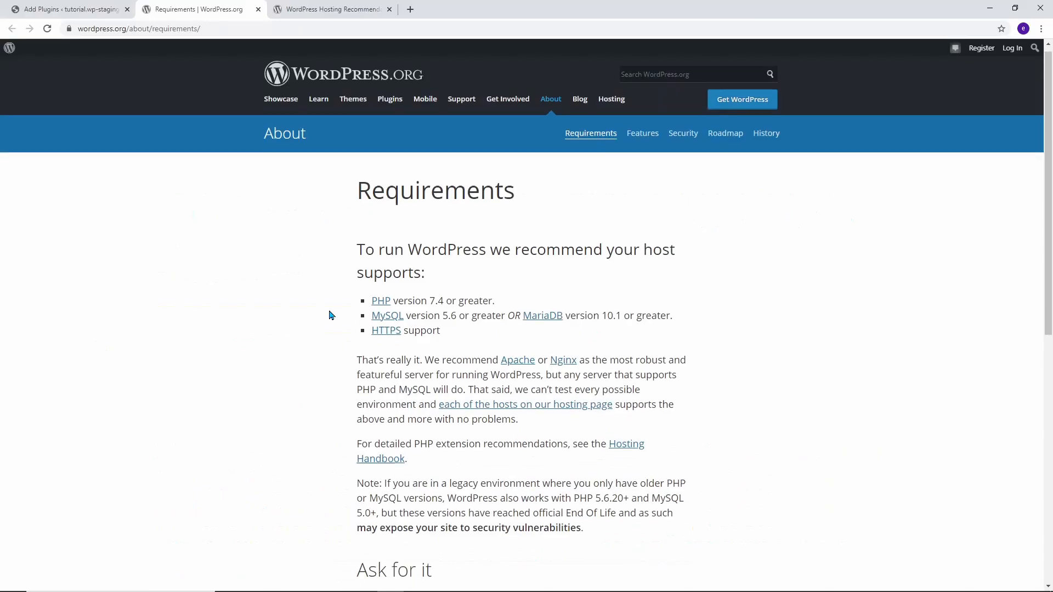
scroll(99, 337, down, 8)
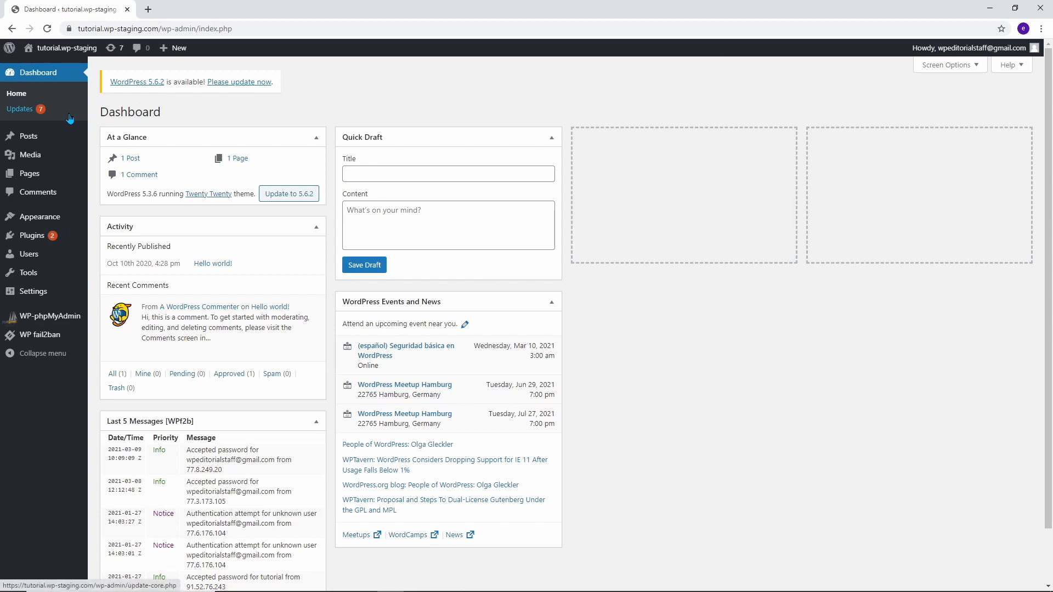
Review the available updates and update the WordPress core to version 5.6.2
click(48, 115)
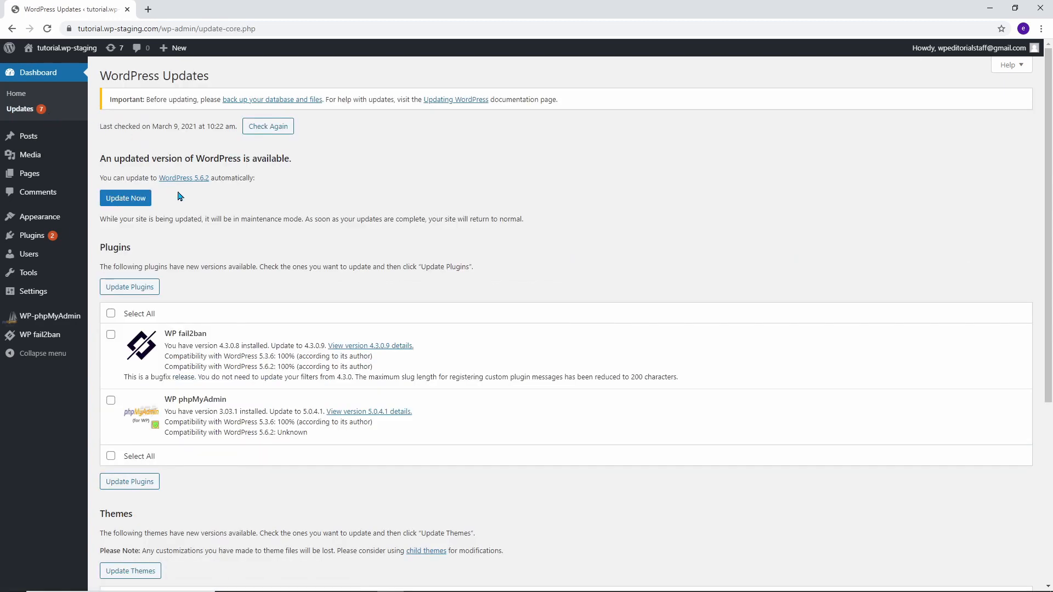
scroll(180, 196, down, 5)
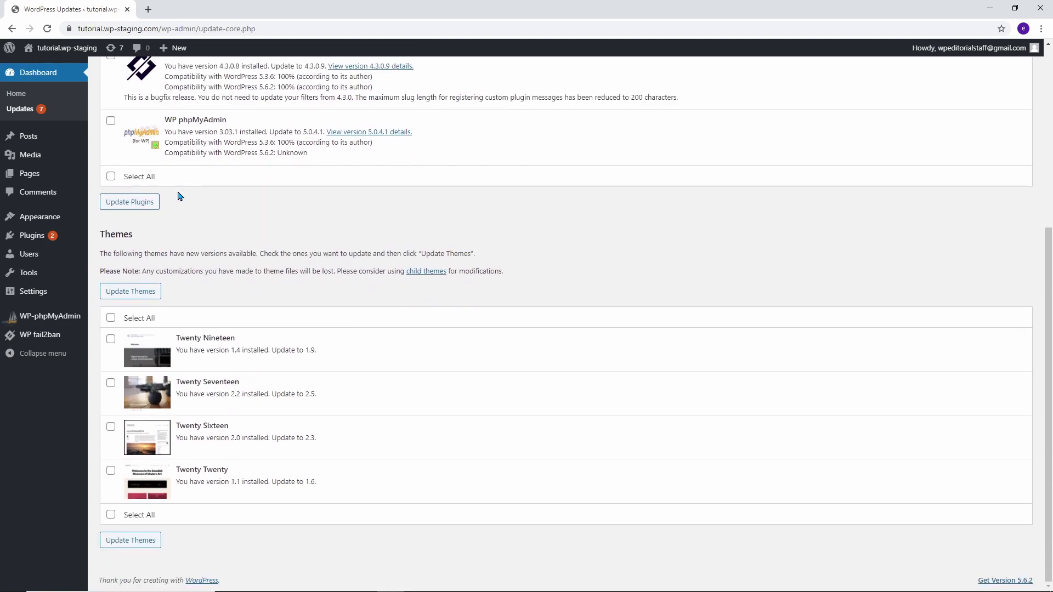
scroll(180, 196, up, 5)
click(146, 202)
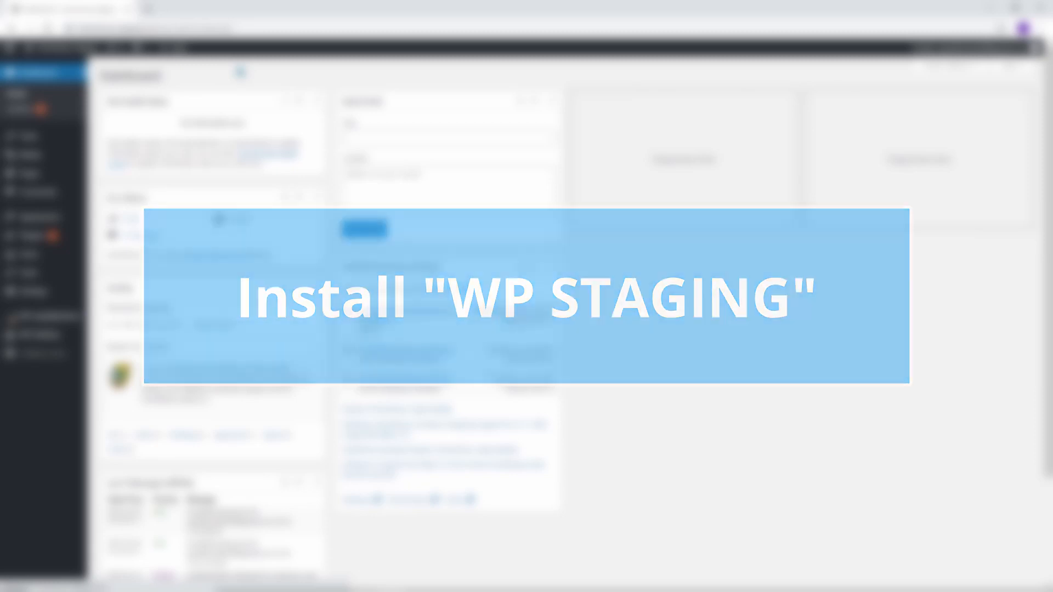
Search the plugin directory for "wp staging", then install and activate the WP STAGING plugin
mouse_move(53, 237)
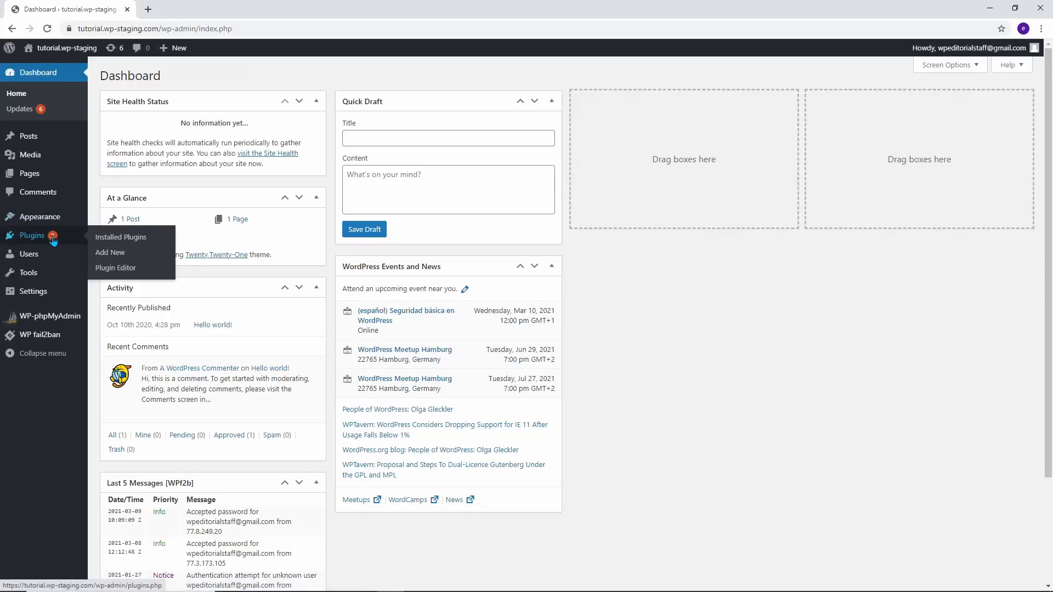
click(115, 254)
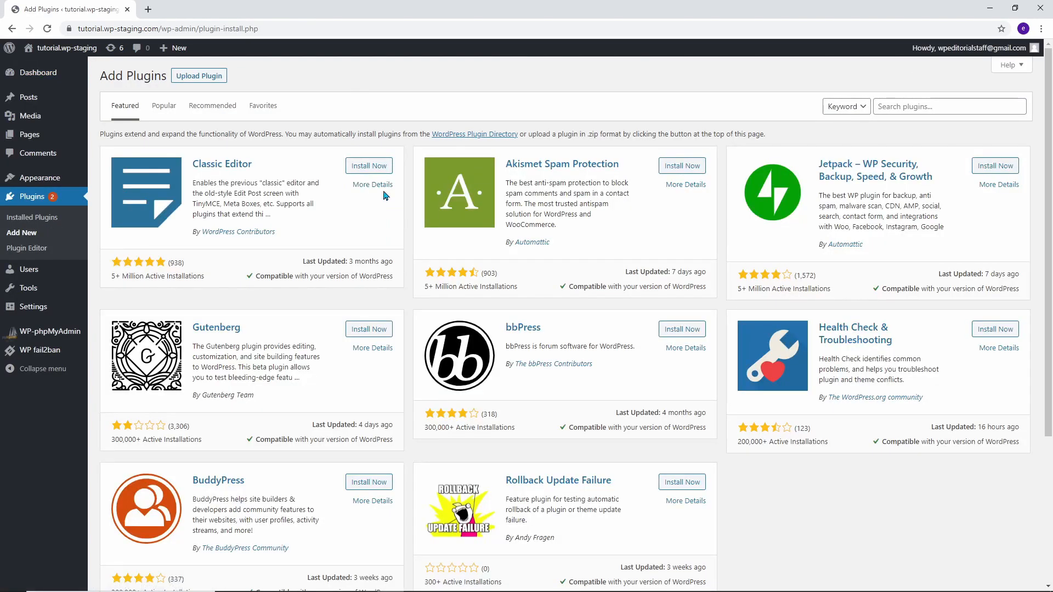
click(896, 106)
key(Down)
key(Return)
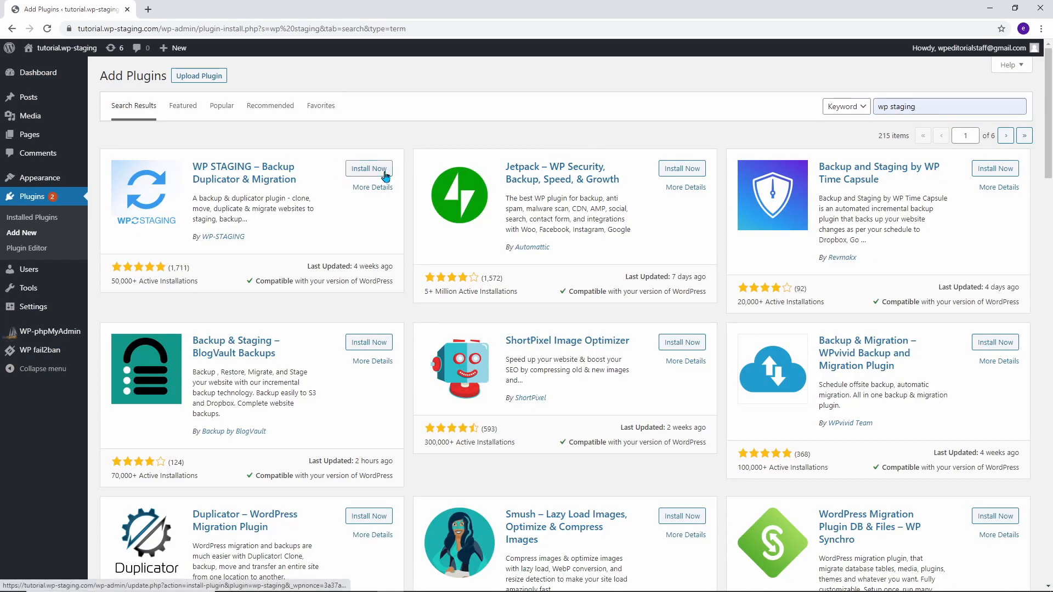
click(385, 173)
click(369, 170)
click(270, 247)
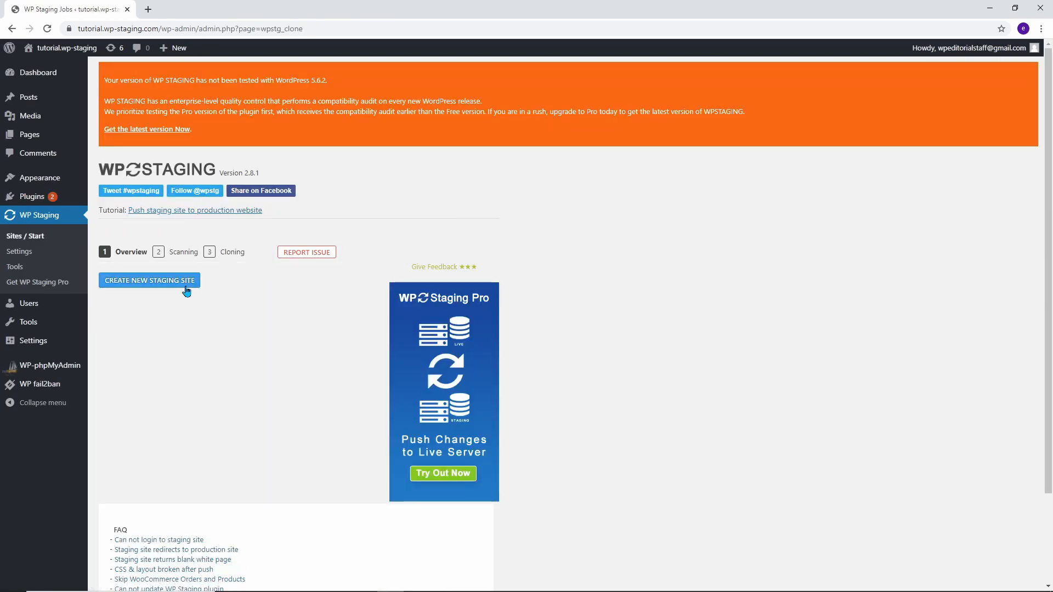
Create a new staging site named "hardening" and start cloning it with the default tables and files
click(186, 280)
click(185, 283)
text(hardening)
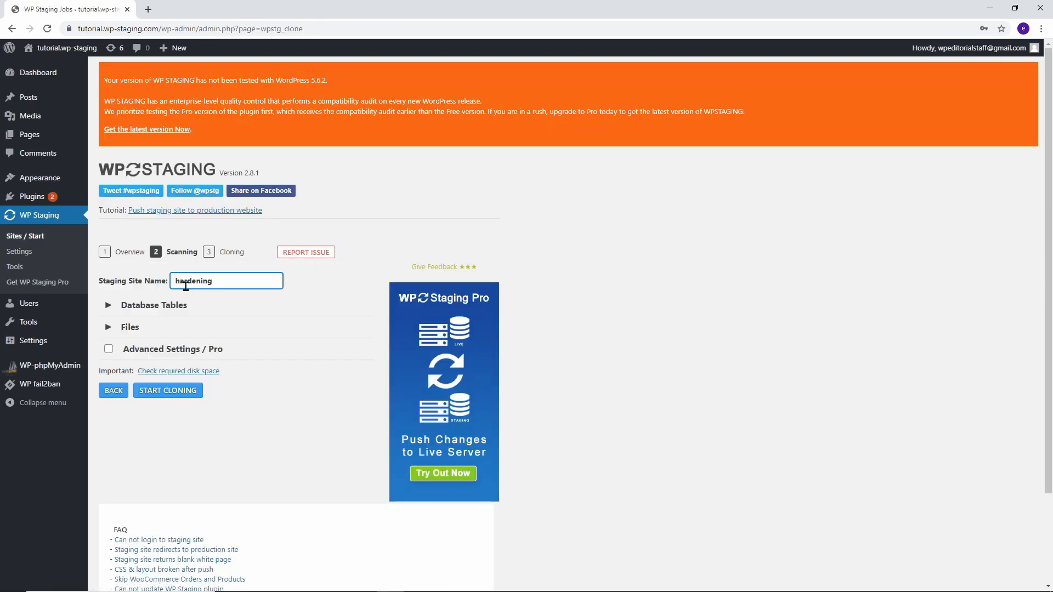
click(170, 391)
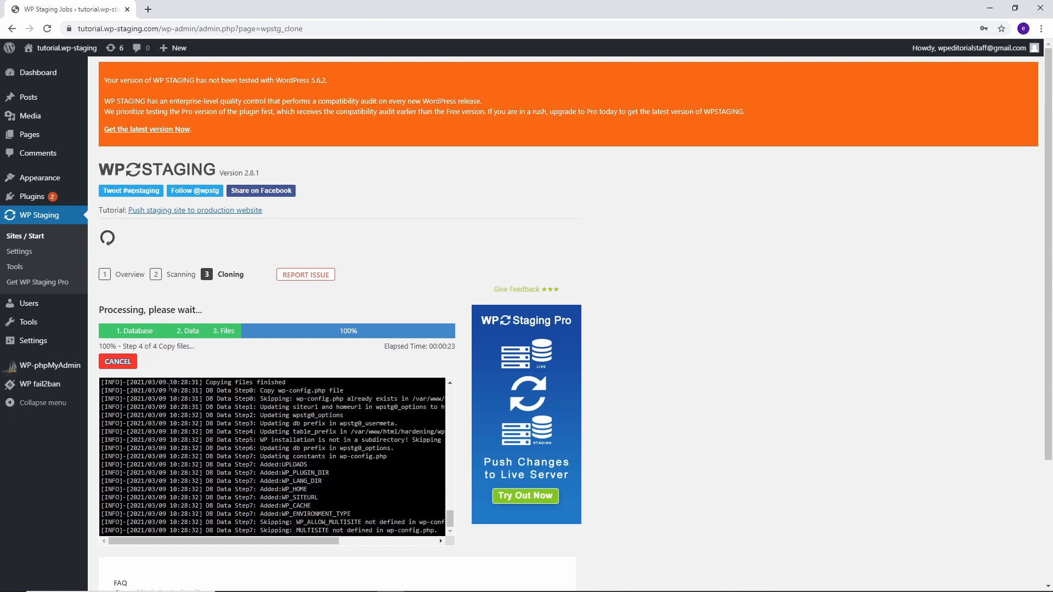
Open the cloned staging site, log in with the prefilled administrator credentials and go to its dashboard
click(170, 393)
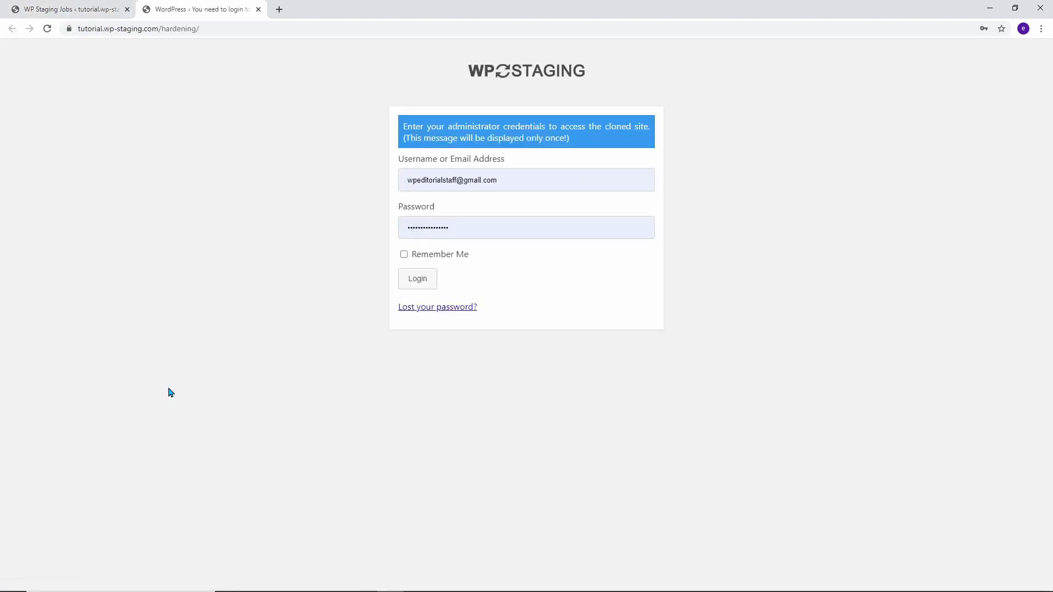
click(435, 285)
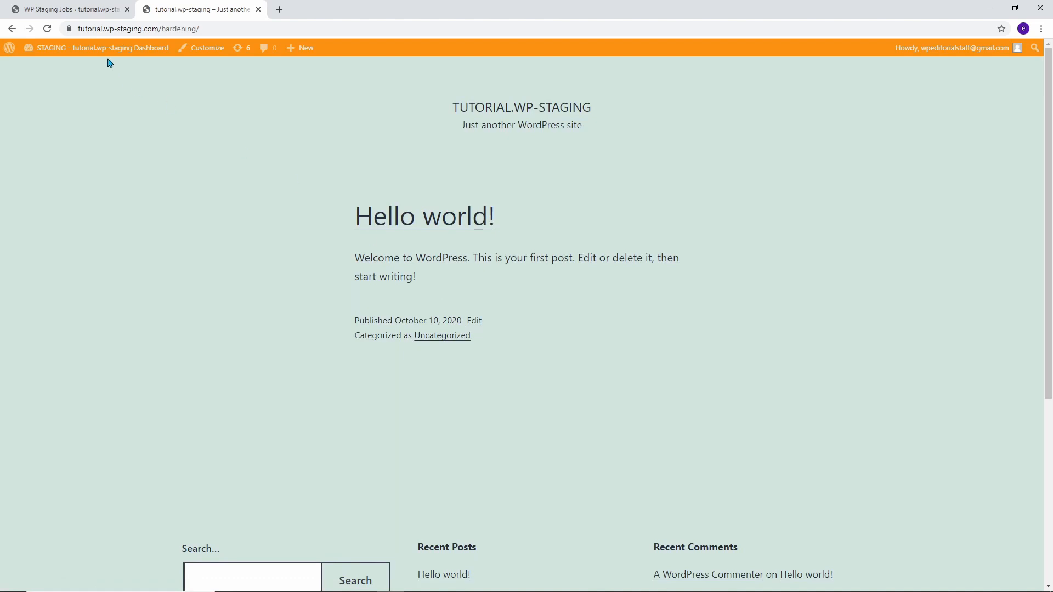
click(43, 56)
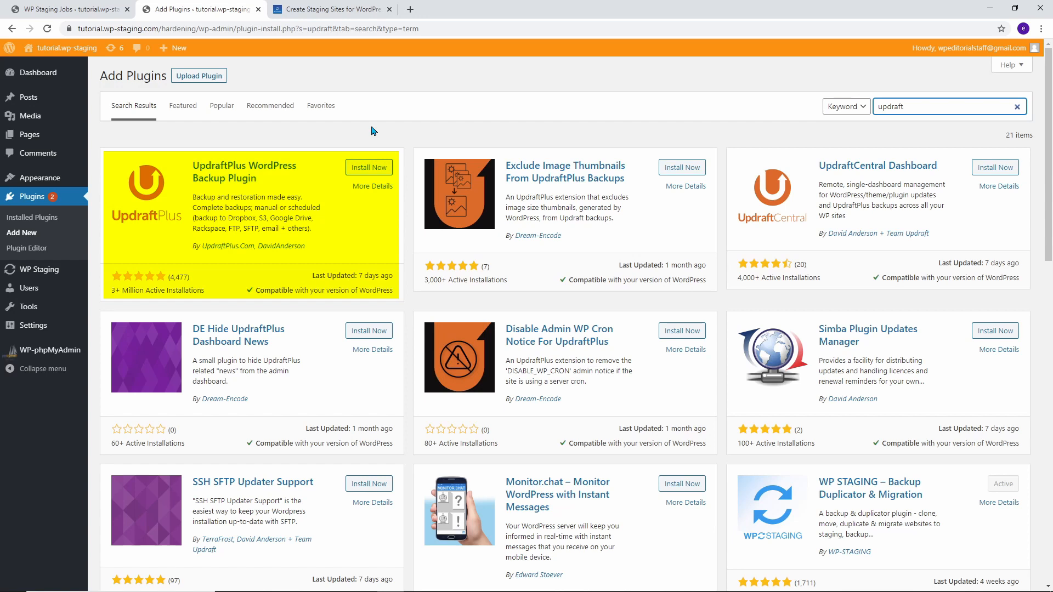
Install and activate the UpdraftPlus WordPress Backup Plugin on the staging site
key(ctrl+Tab)
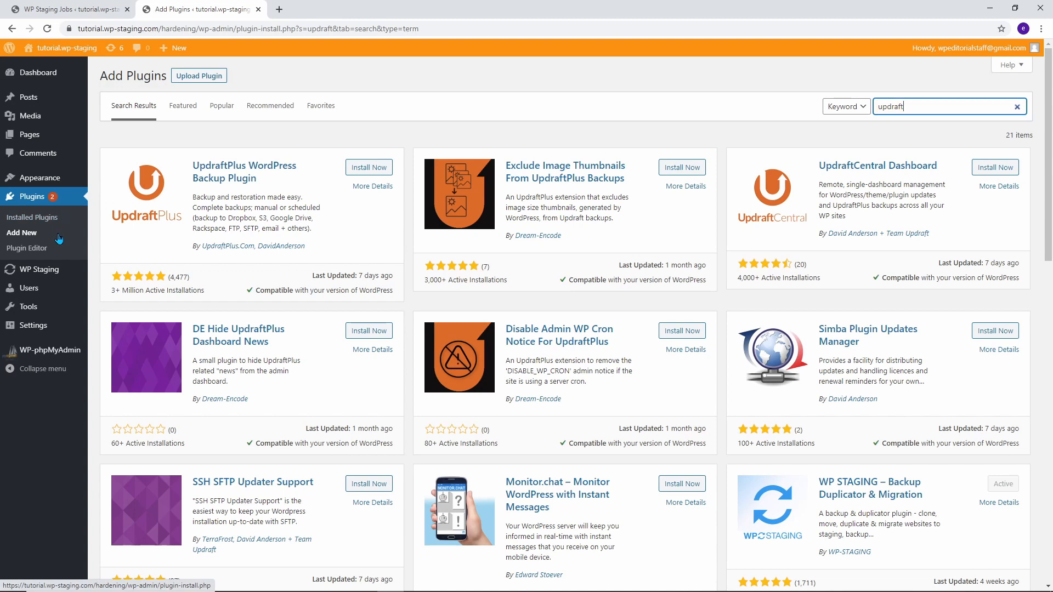
click(359, 175)
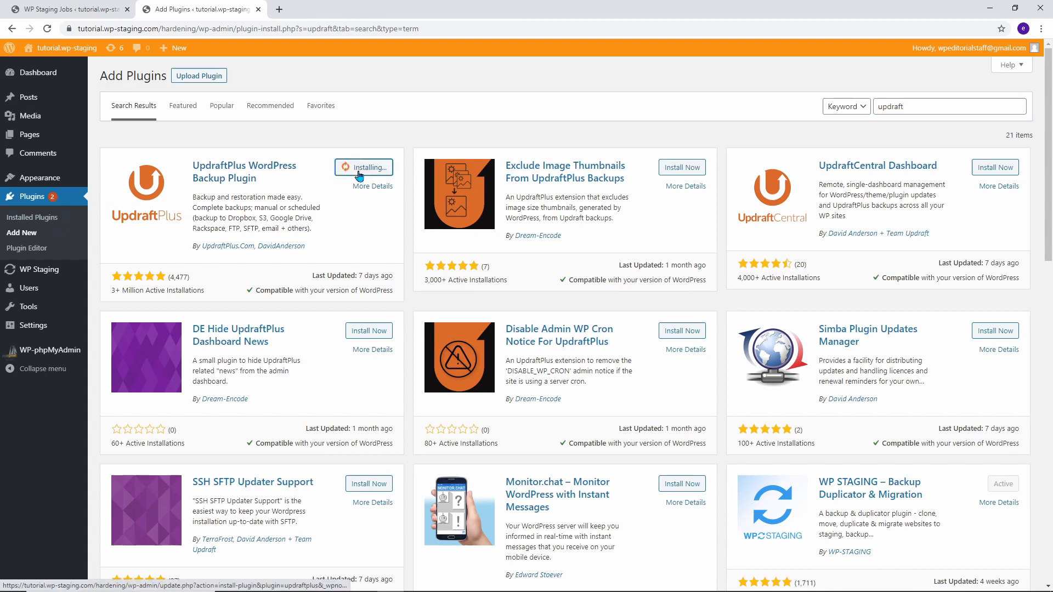
click(359, 175)
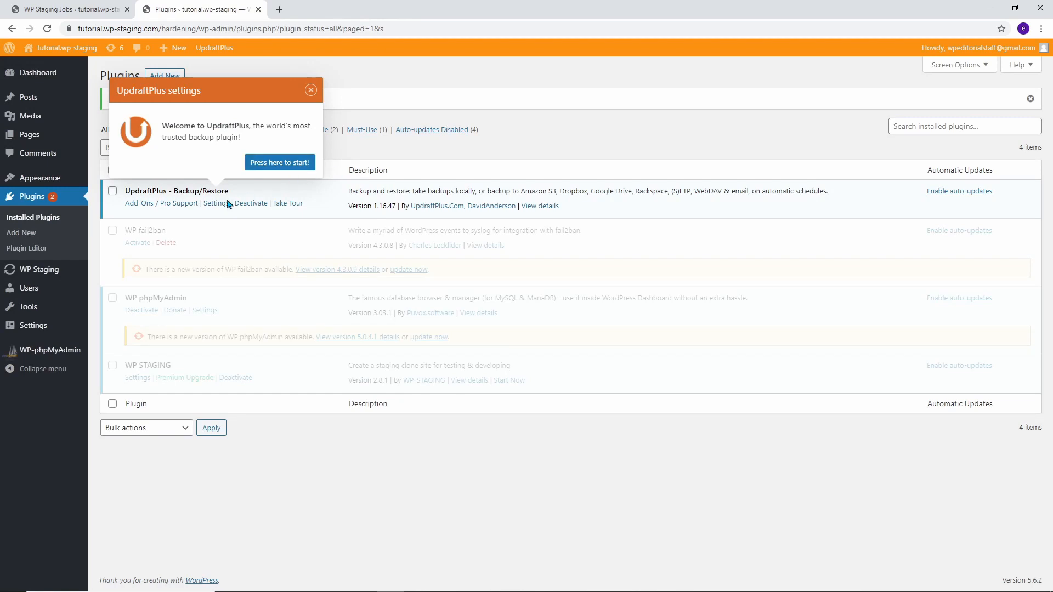
Open the UpdraftPlus backup page and run a new backup that includes the database and the files
click(284, 171)
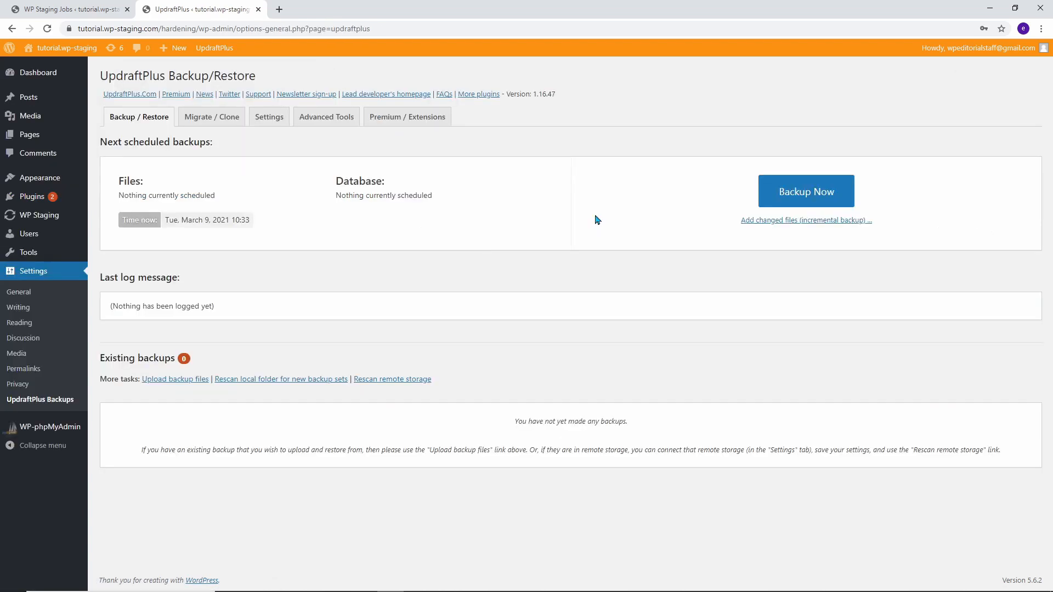
click(769, 186)
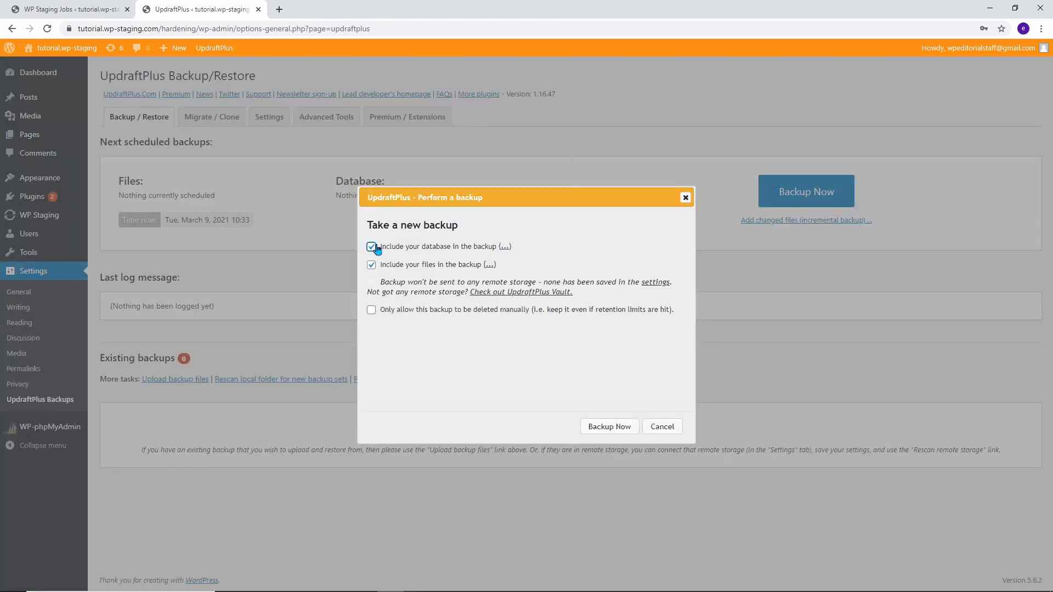
click(587, 432)
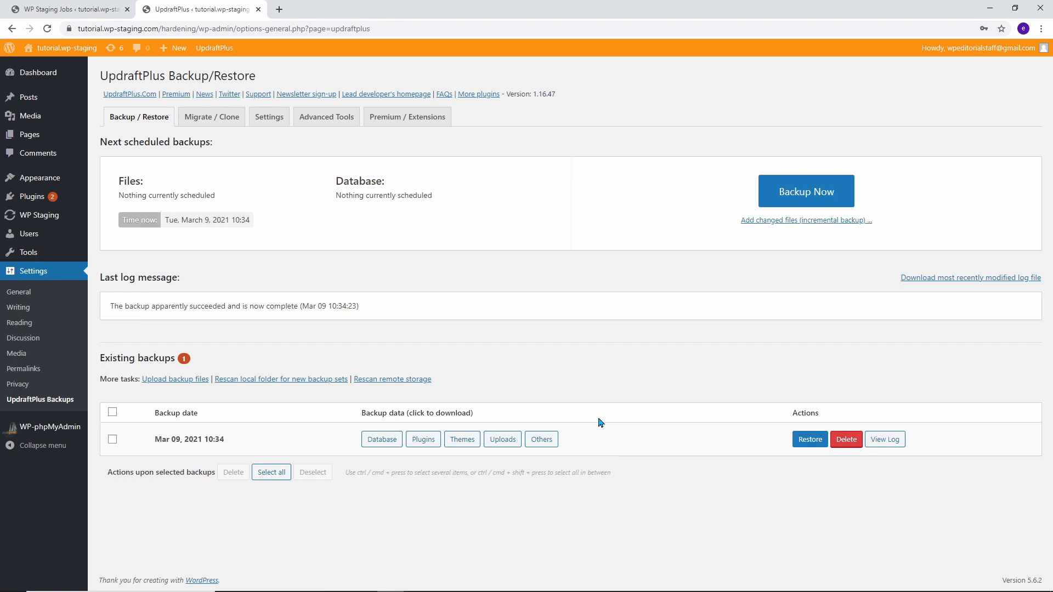
Set both the files and the database backup schedules in UpdraftPlus to Daily
click(270, 125)
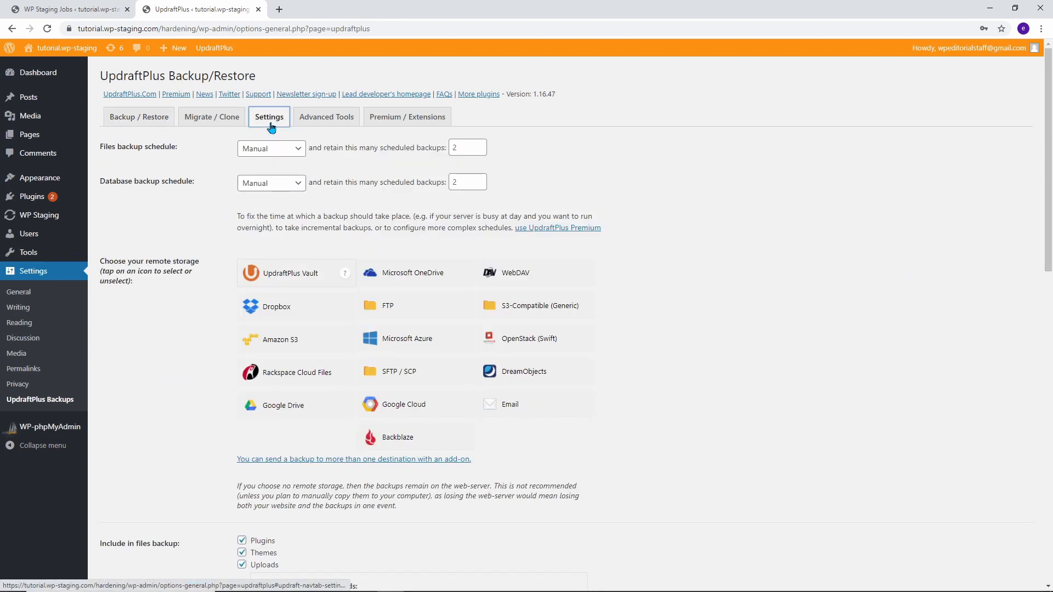
click(285, 150)
click(283, 218)
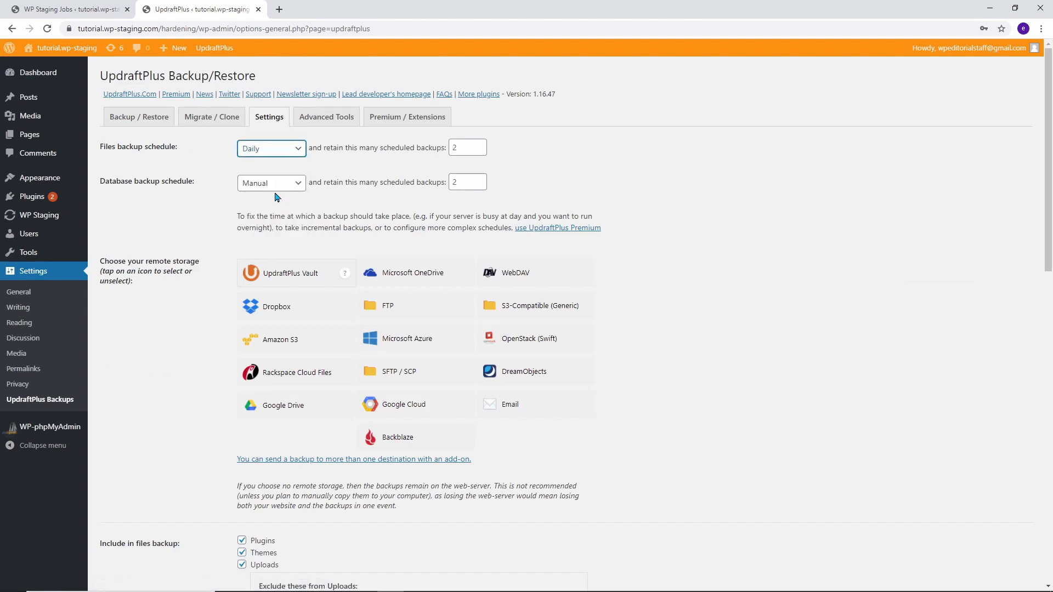
click(274, 183)
click(280, 253)
Set the number of retained scheduled backups to 7 for both the files and the database
drag(466, 147, 444, 146)
text(7)
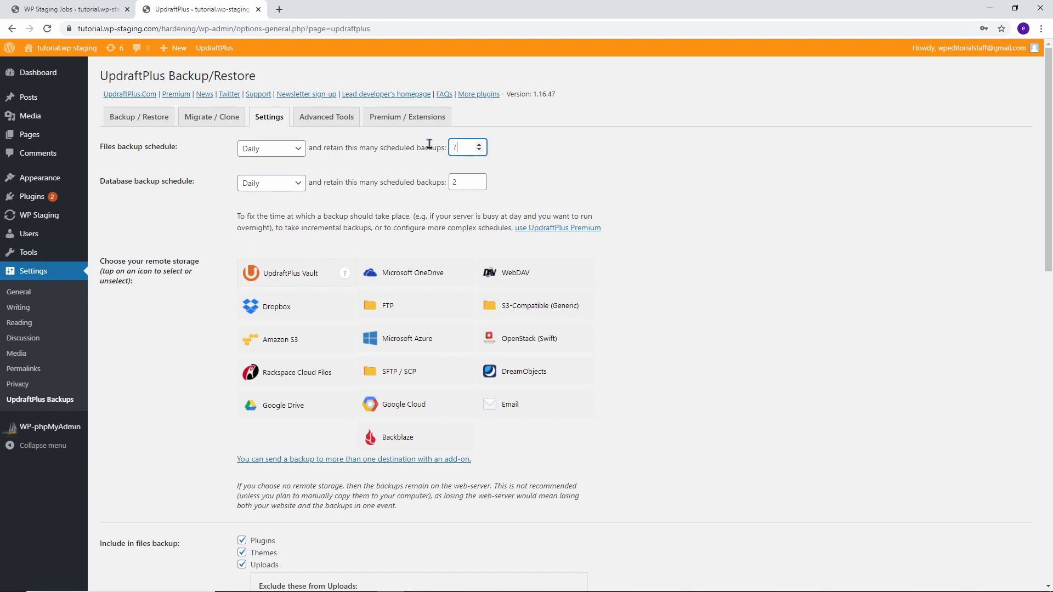
drag(482, 183, 418, 180)
text(7)
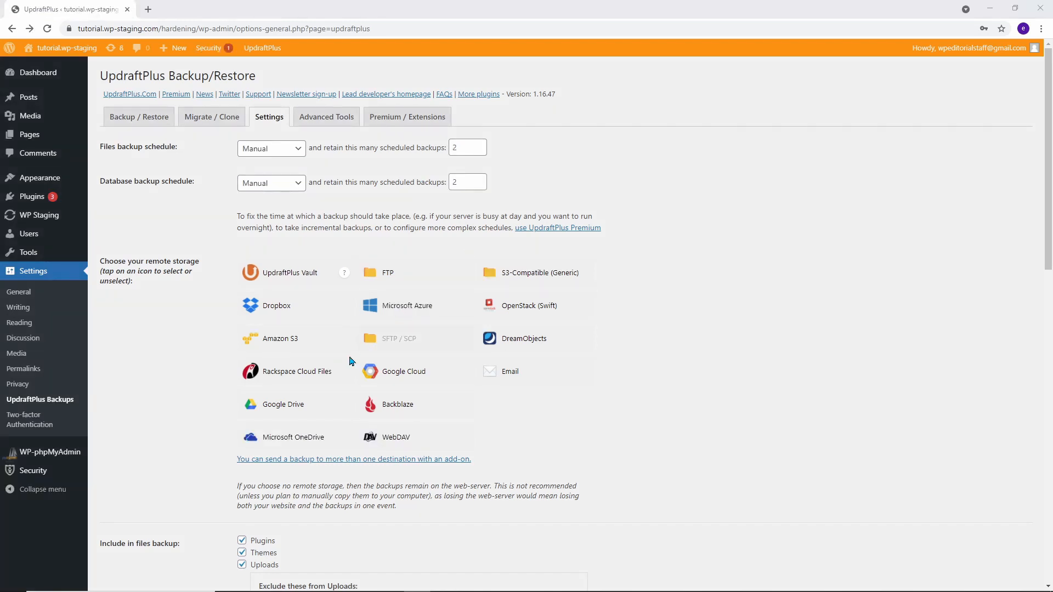
Choose Google Drive as the remote storage, leave the email report disabled, and save the UpdraftPlus settings
click(306, 408)
scroll(305, 409, down, 10)
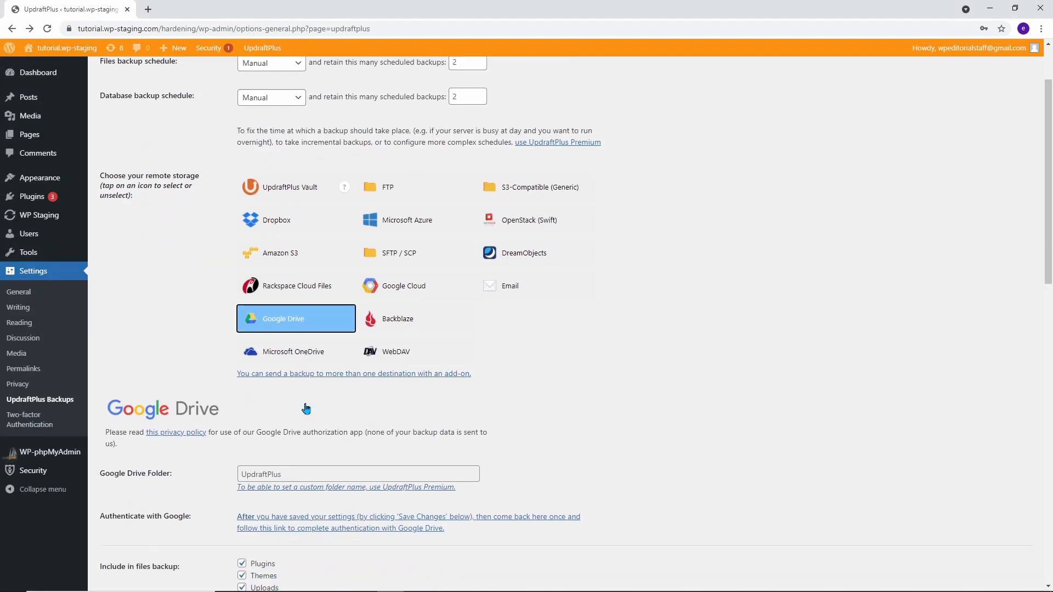
scroll(306, 408, down, 5)
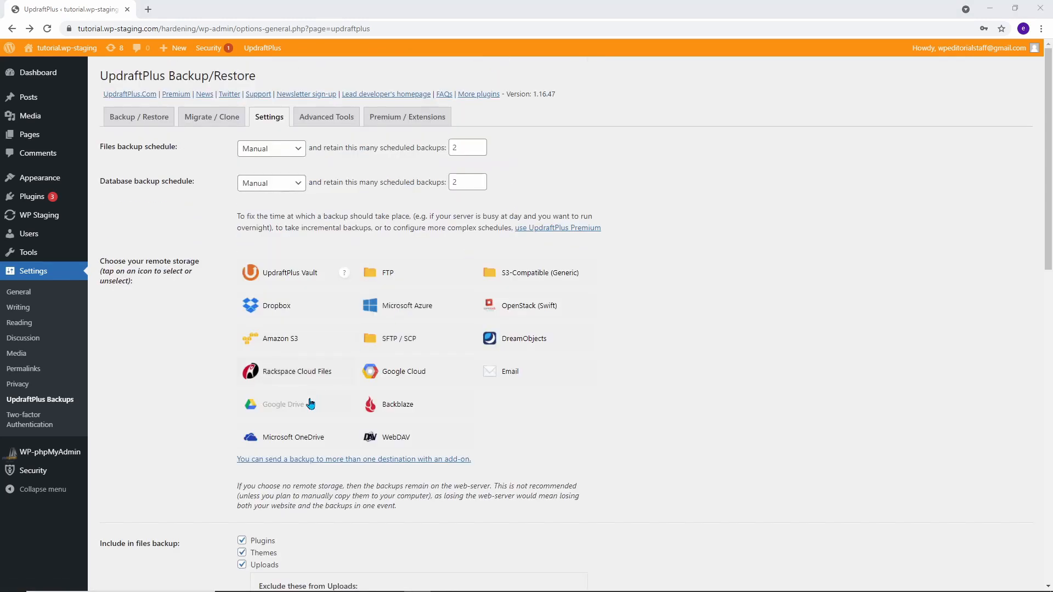
click(310, 405)
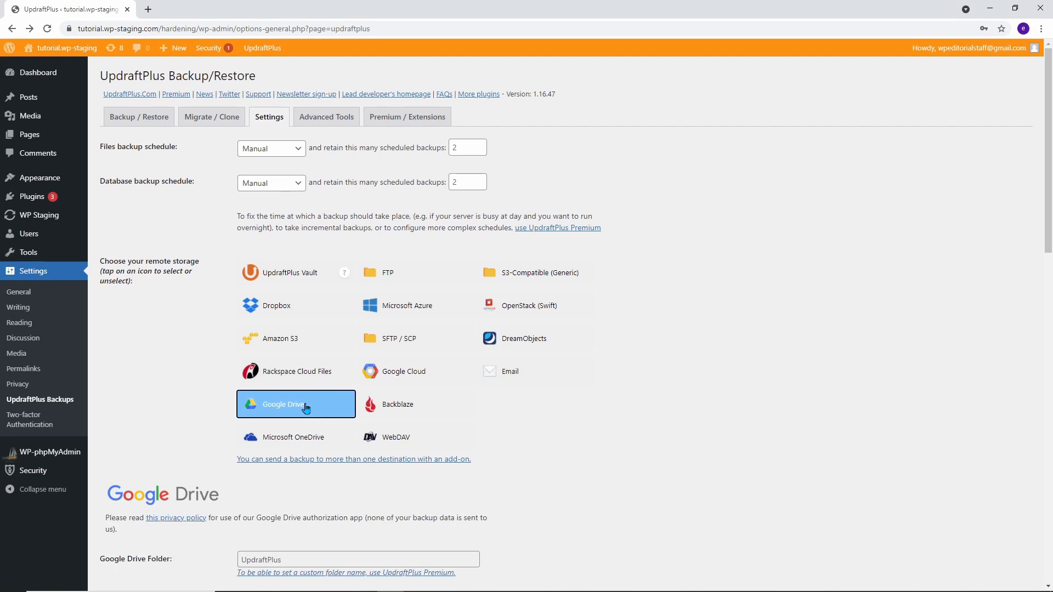
scroll(306, 409, down, 10)
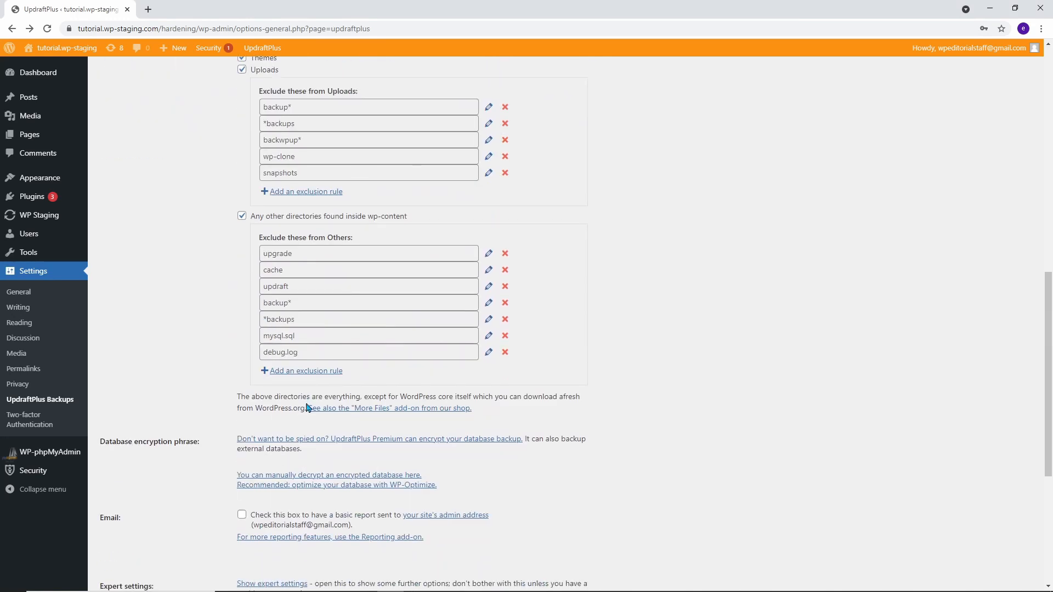
scroll(307, 408, down, 5)
click(250, 237)
click(250, 237)
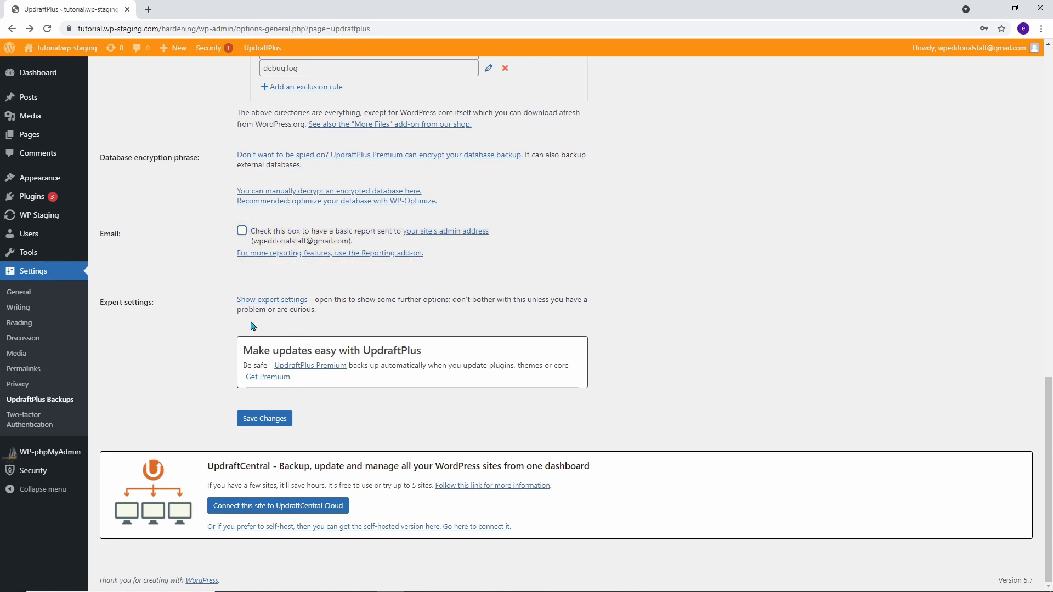
click(264, 418)
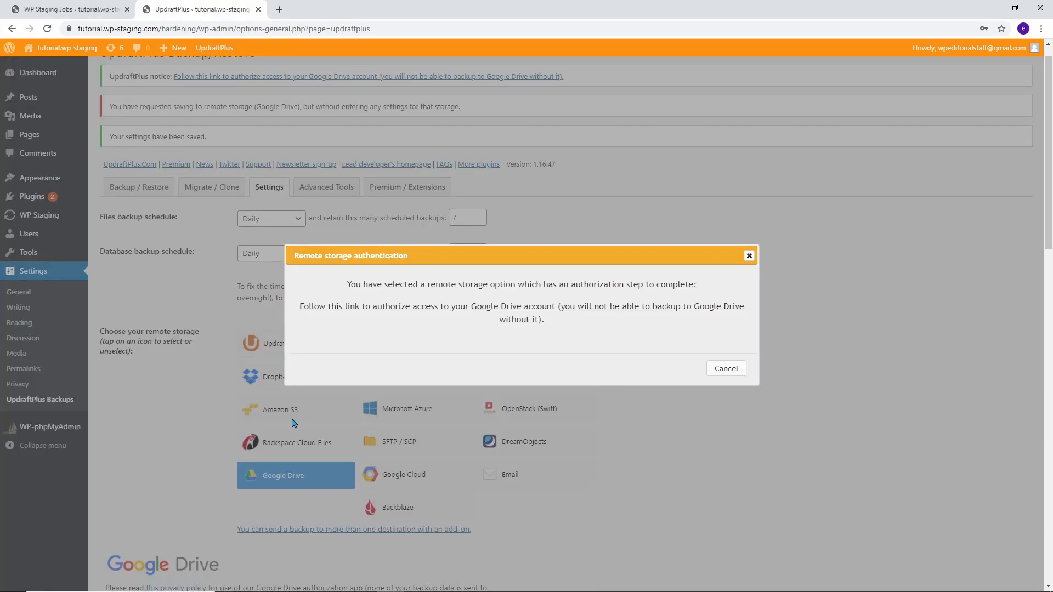
Authorize UpdraftPlus to access the Google Drive of the listed Google account and complete the setup
click(464, 310)
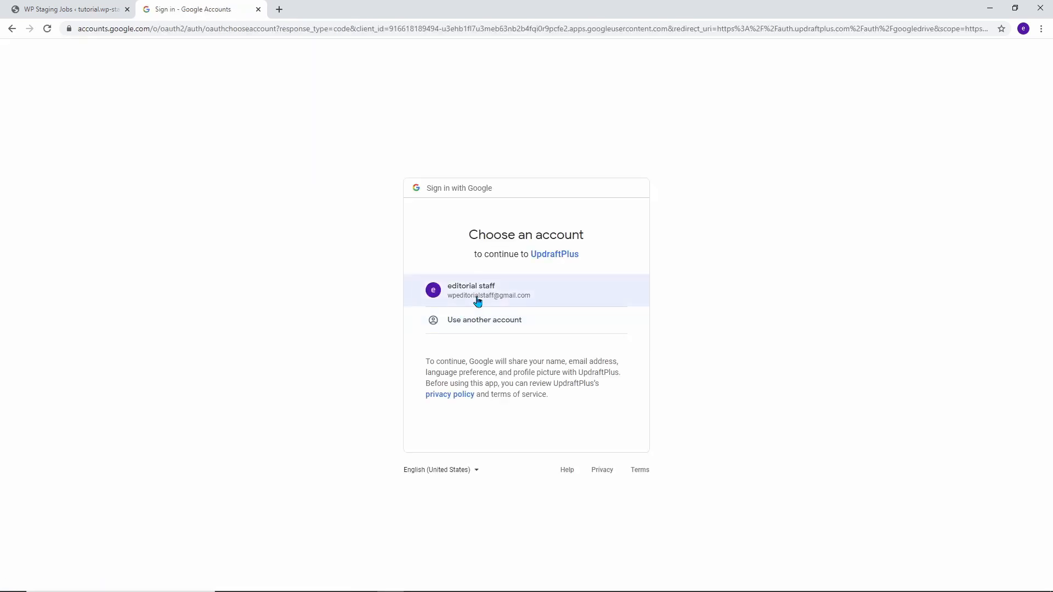
click(477, 300)
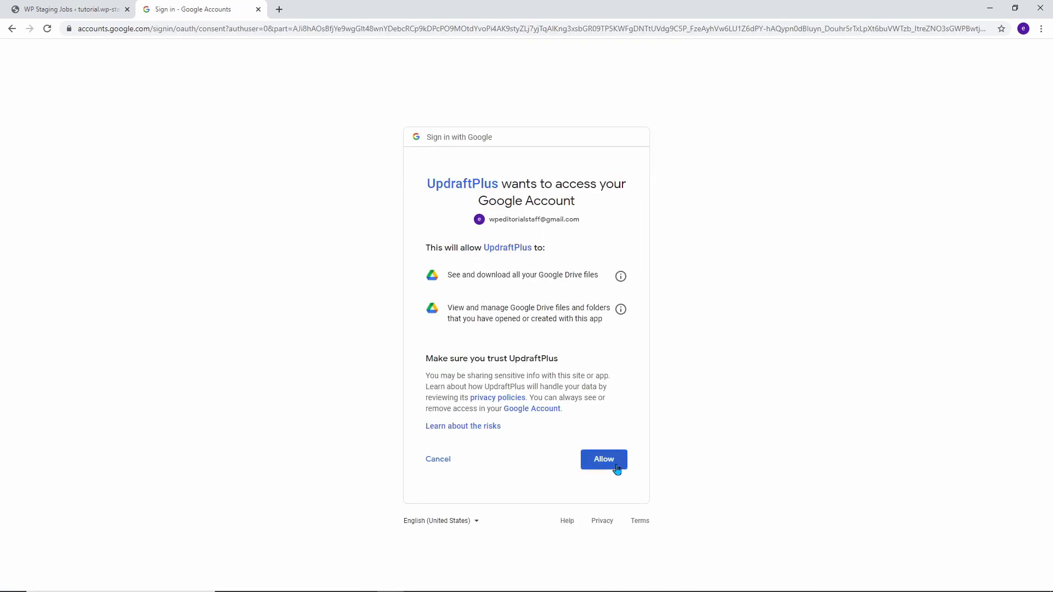
click(615, 465)
click(539, 297)
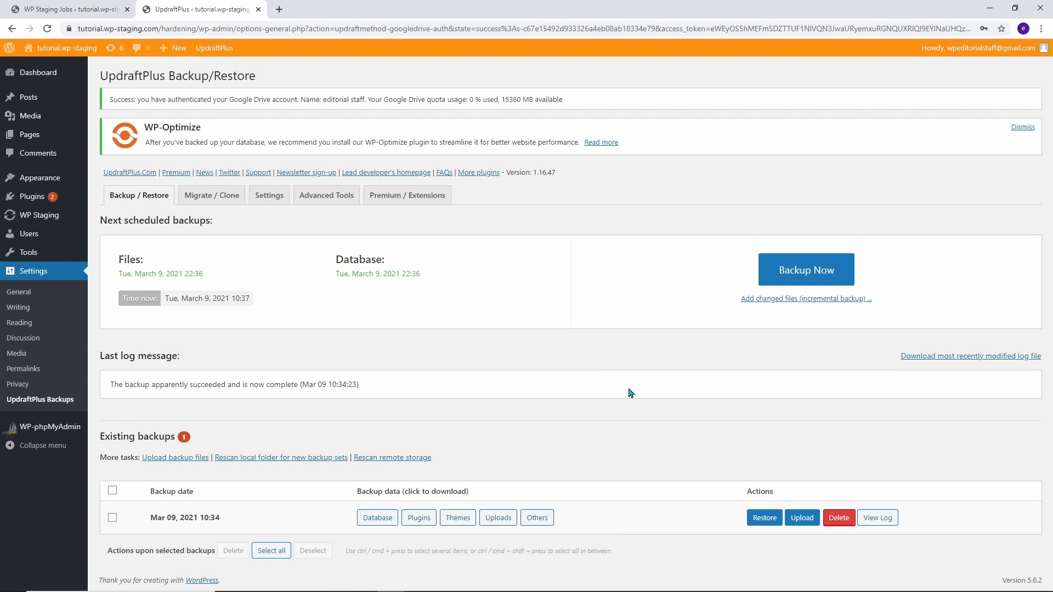
Restore the Plugins, Themes, Uploads, Others and Database components from the Mar 09, 2021 10:34 backup
click(764, 518)
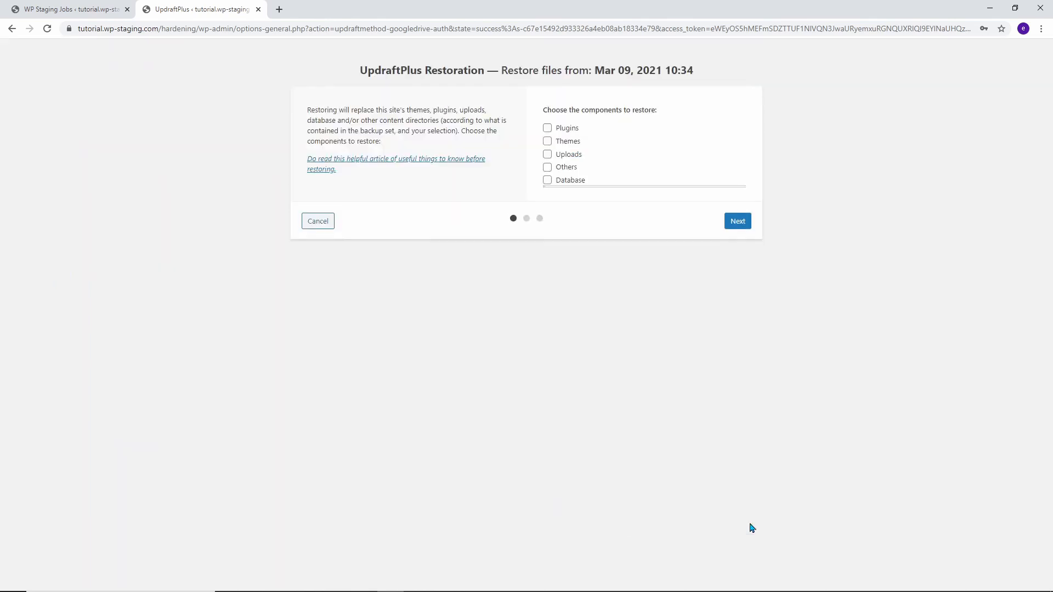
click(548, 129)
click(547, 141)
click(548, 154)
click(548, 167)
click(547, 181)
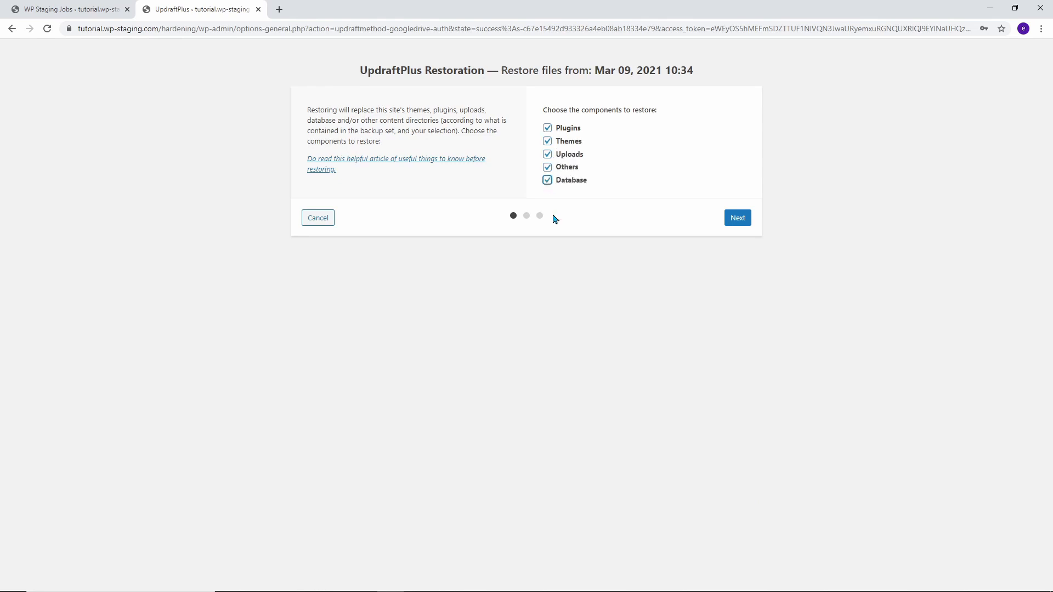
click(735, 218)
click(747, 297)
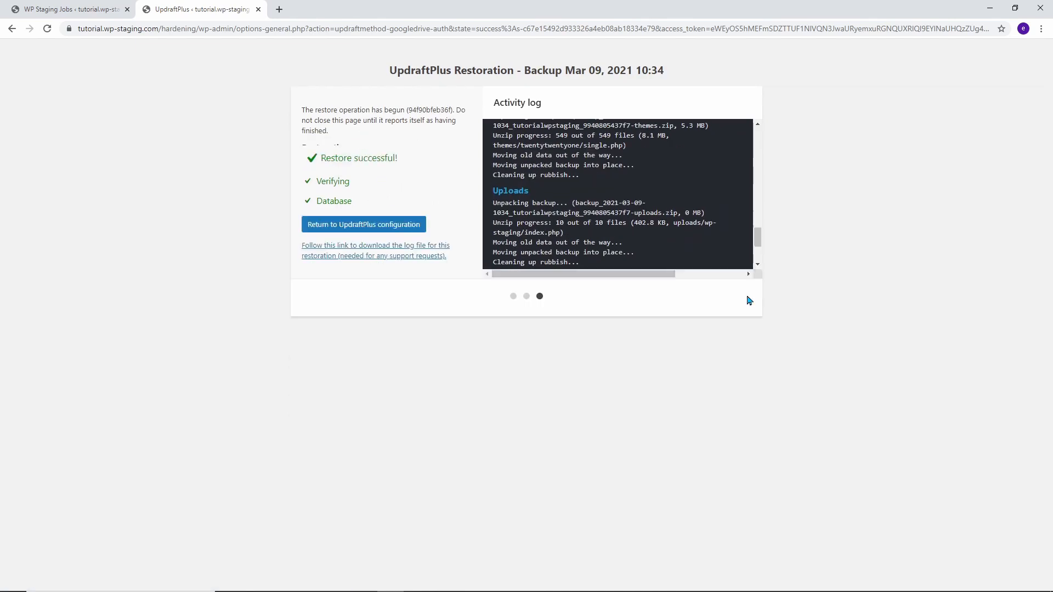
Search the plugin directory for "security", check the iThemes Security details, and install and activate that plugin
click(409, 190)
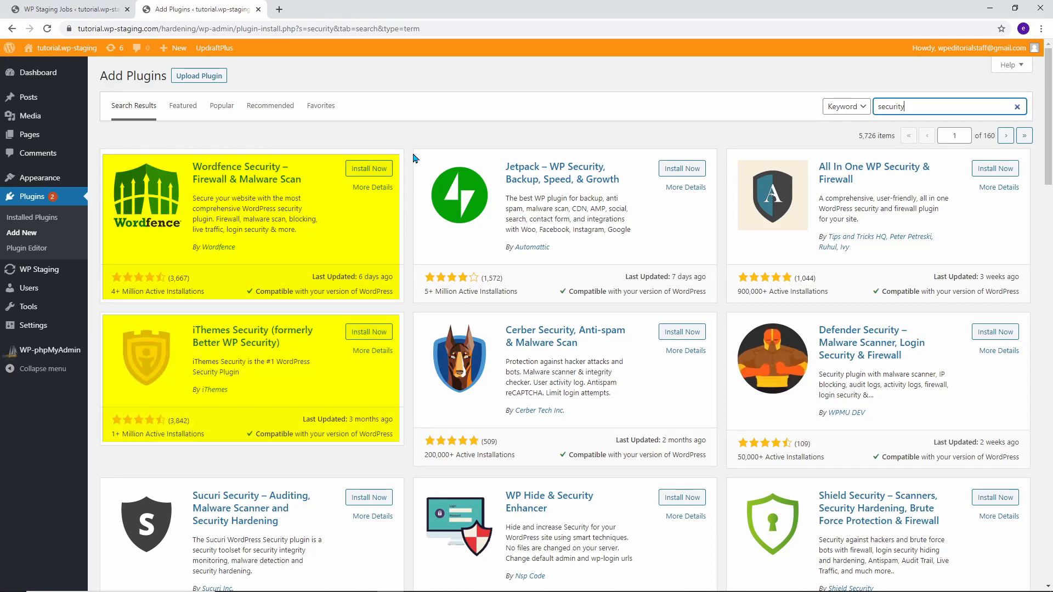
click(255, 342)
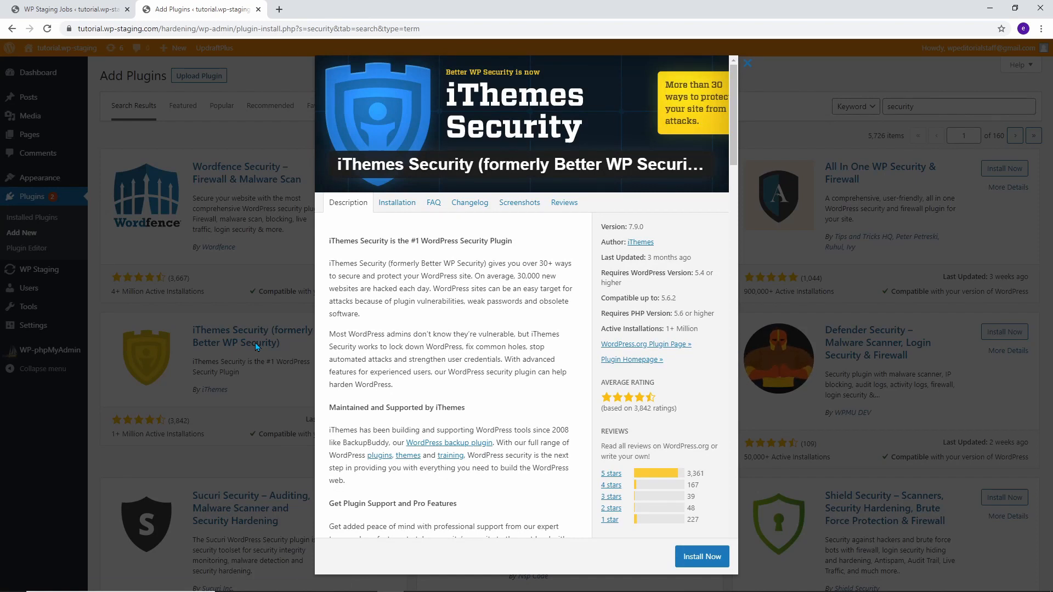
click(312, 255)
click(351, 336)
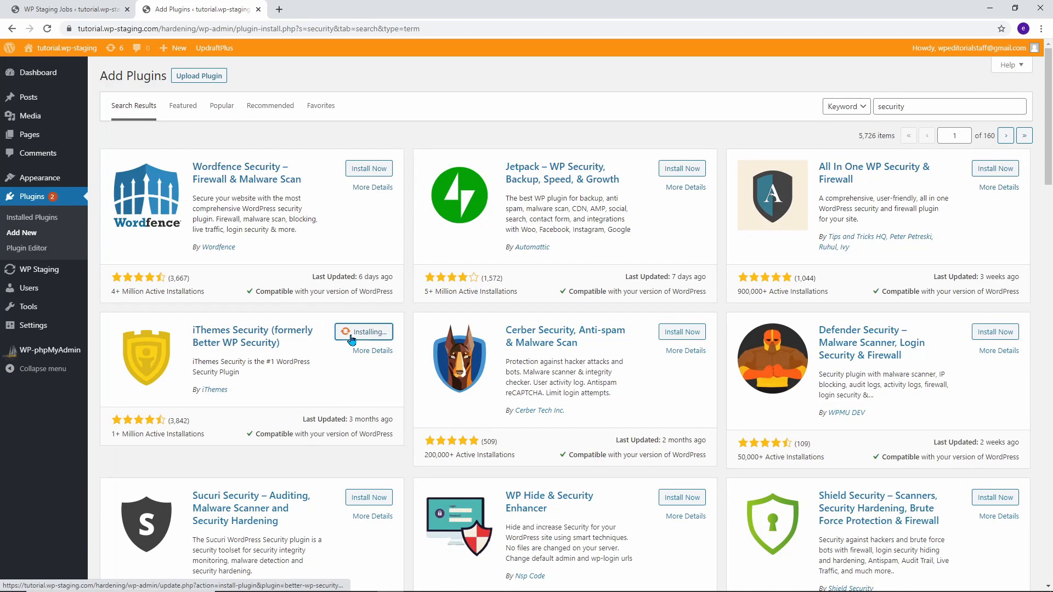
click(354, 333)
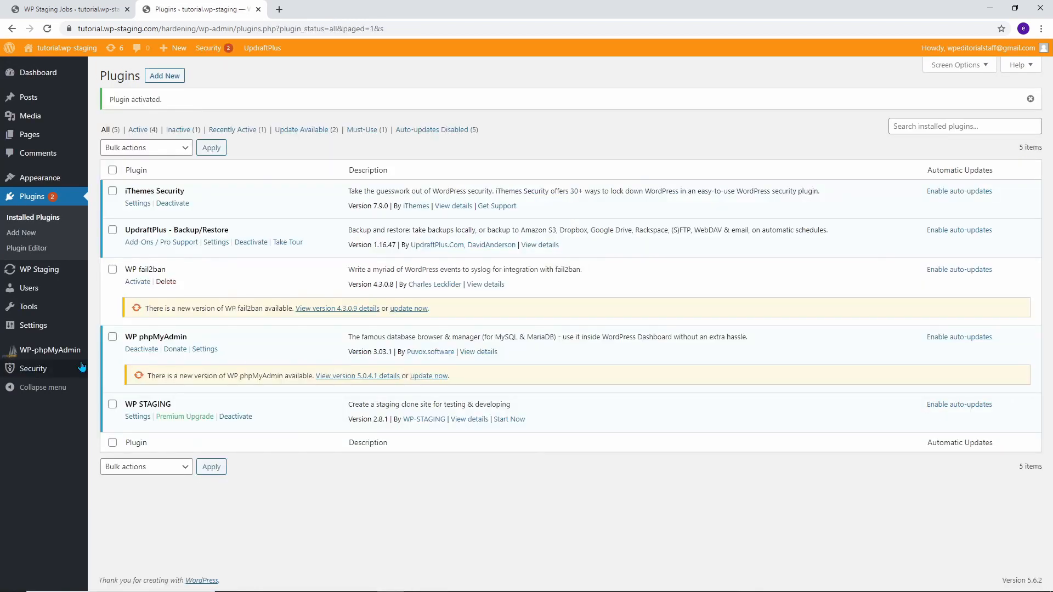
Run the iThemes Security Check to secure the site, with Security Check Pro enabled for identifying IP addresses
mouse_move(76, 367)
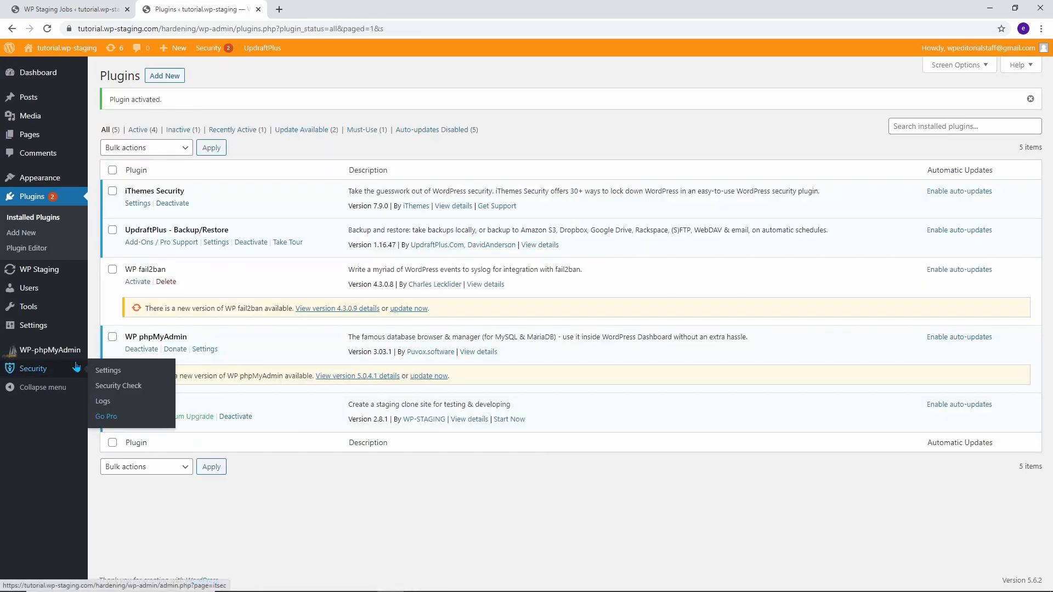
click(106, 371)
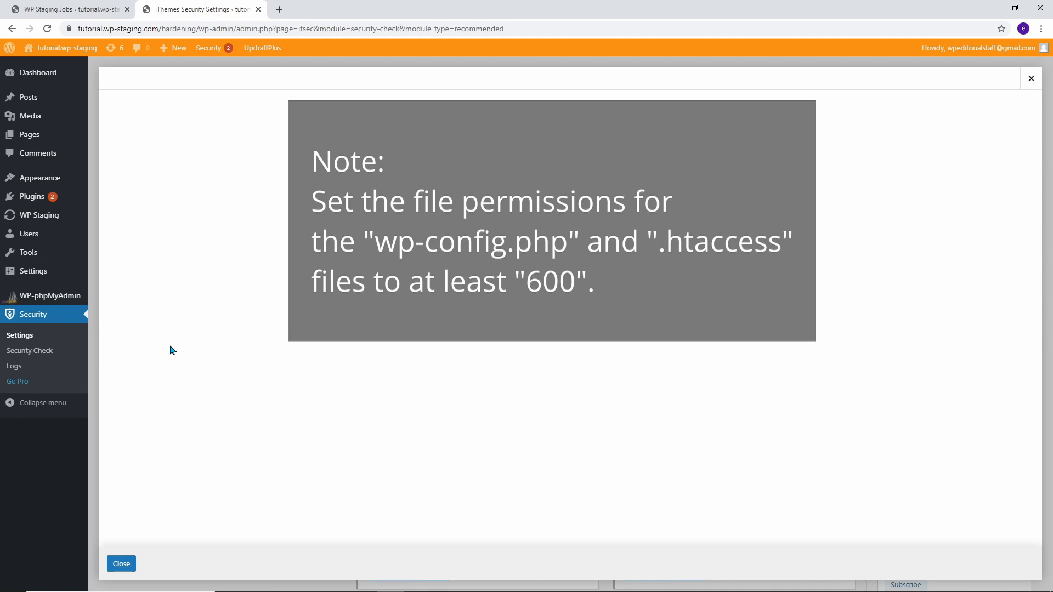
click(383, 281)
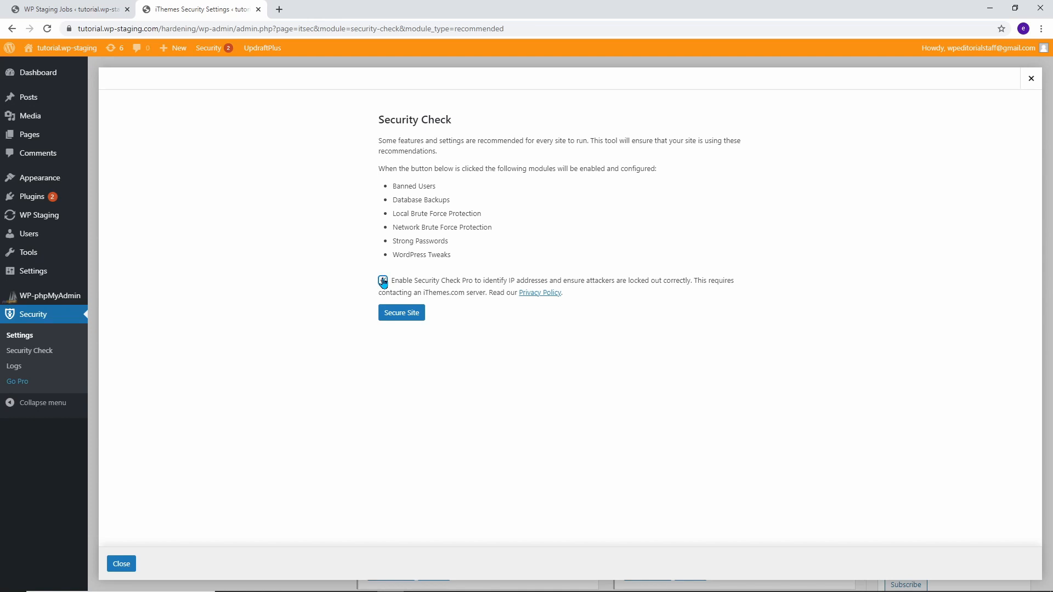
click(386, 316)
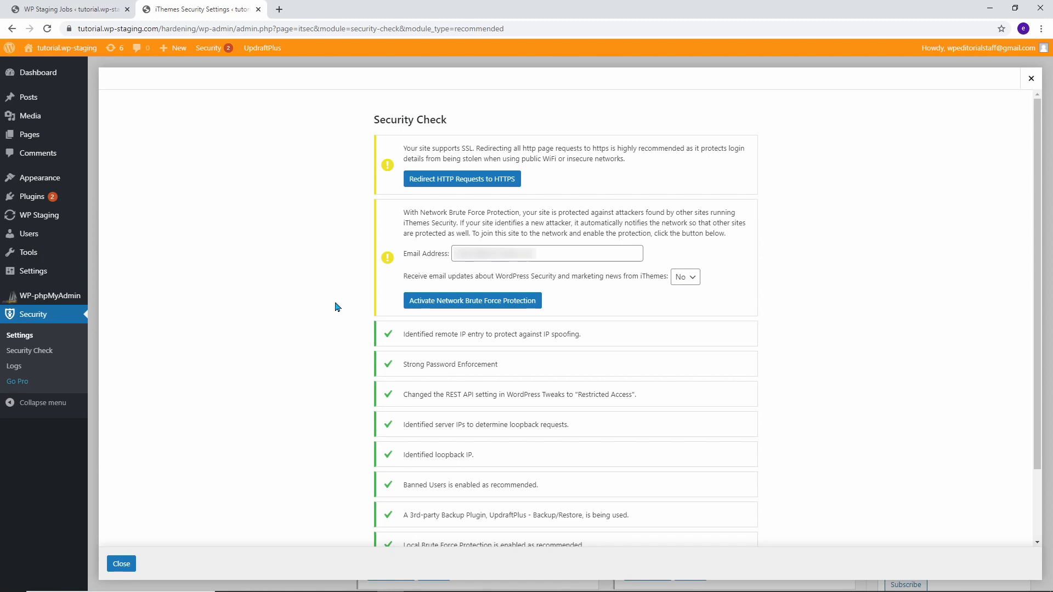
Check the site's connection security information in the browser and redirect HTTP requests to HTTPS
click(72, 34)
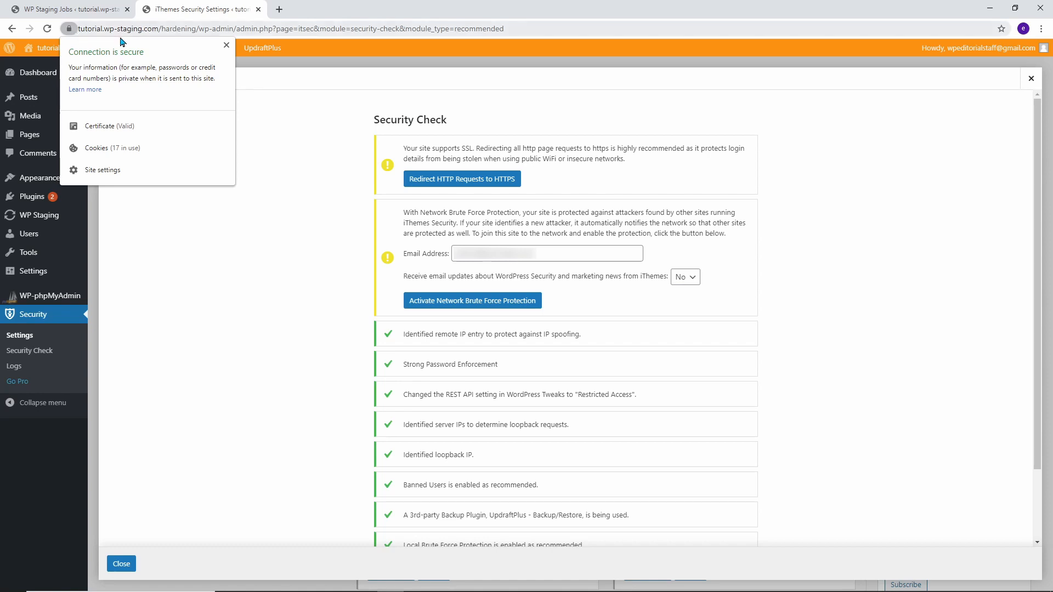
click(226, 46)
click(412, 187)
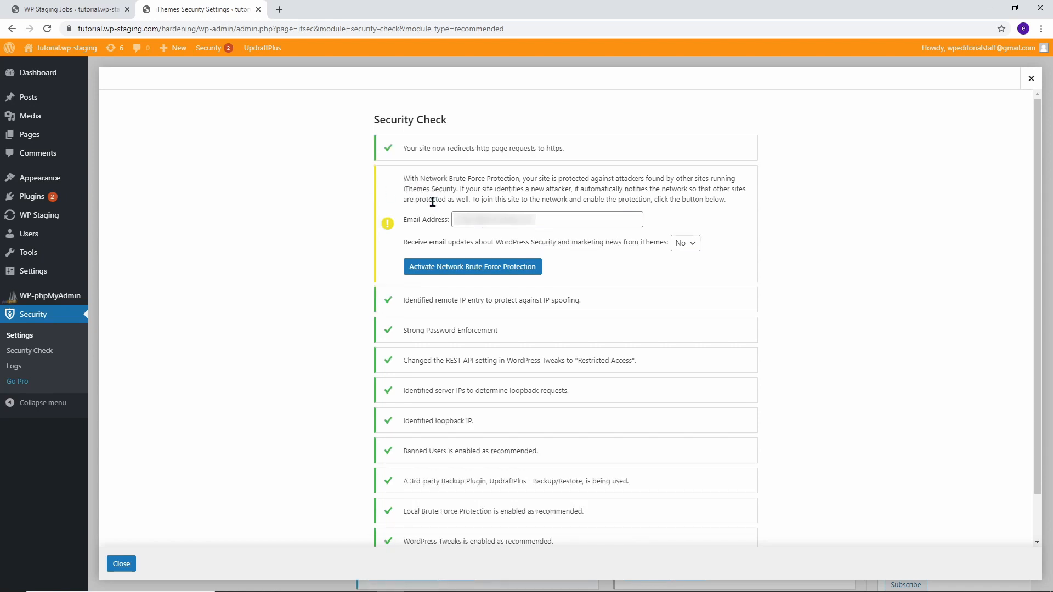
Enter the contact's e-mail address, activate Network Brute Force Protection without marketing e-mails, and close the Security Check
click(556, 222)
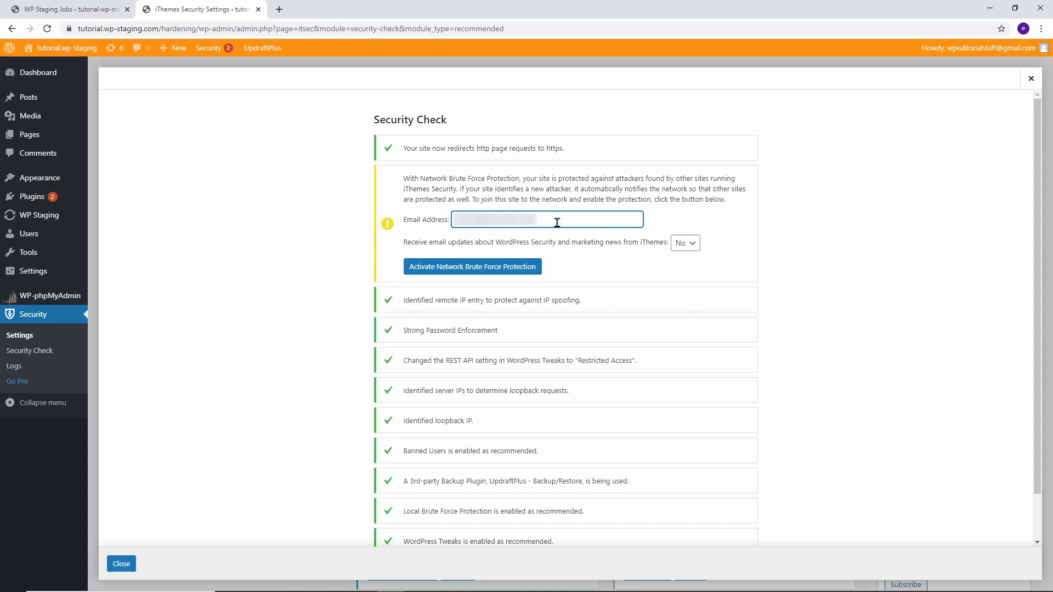
drag(556, 222, 374, 222)
text(wpe)
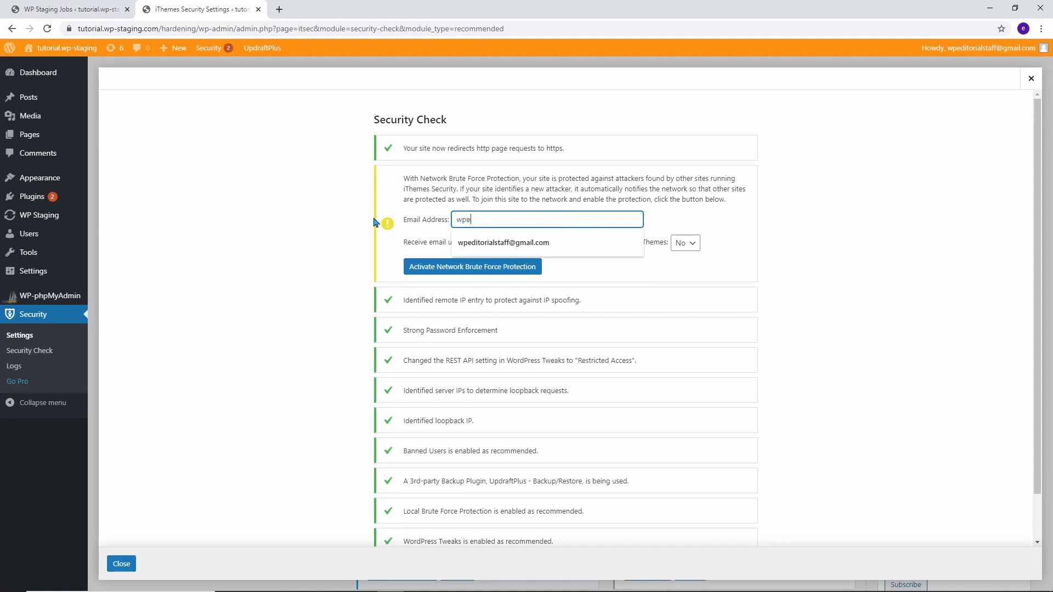
text(ditorials)
key(Down)
key(Return)
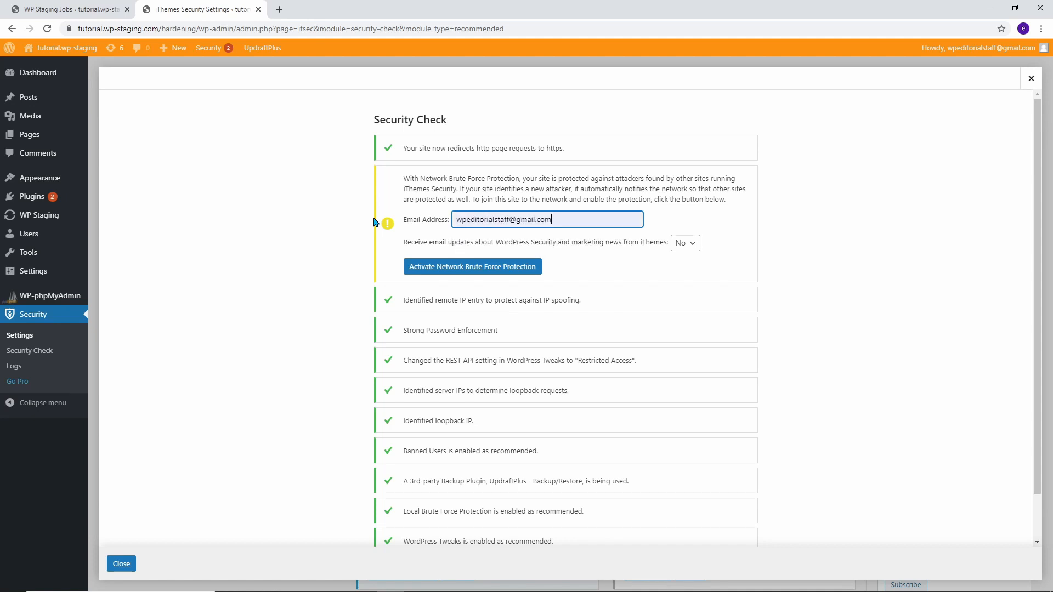
click(408, 269)
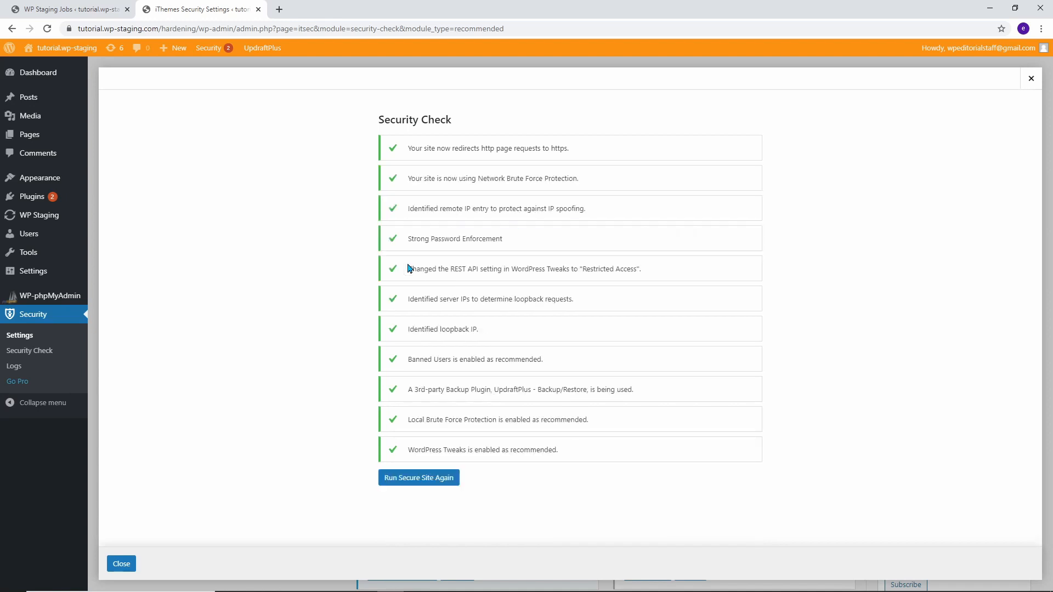
click(129, 567)
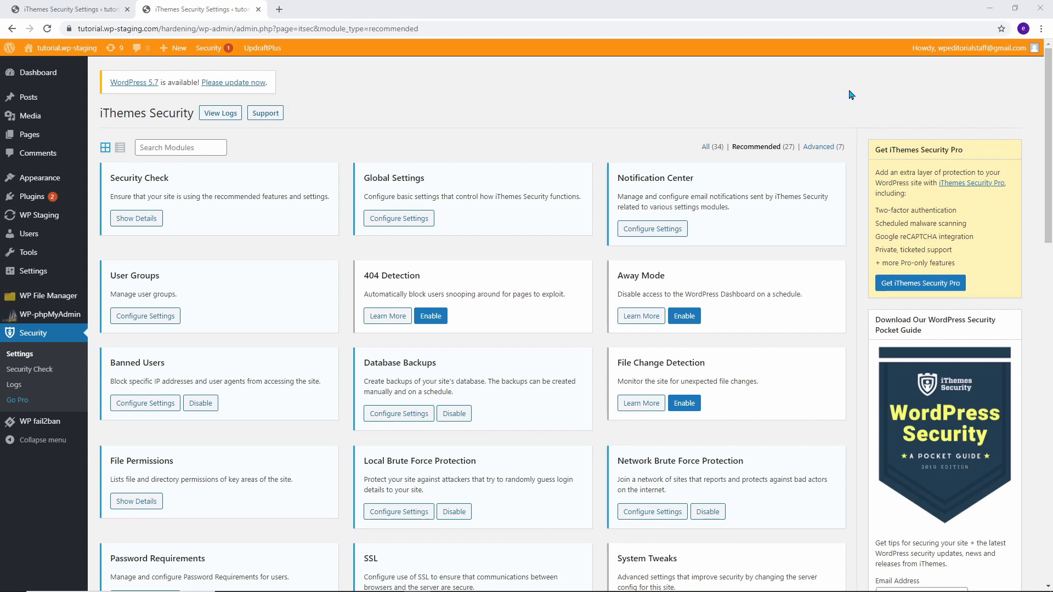
Look over the iThemes Security modules, run a site scan, and open the logs page with previous scan results
scroll(850, 95, down, 9)
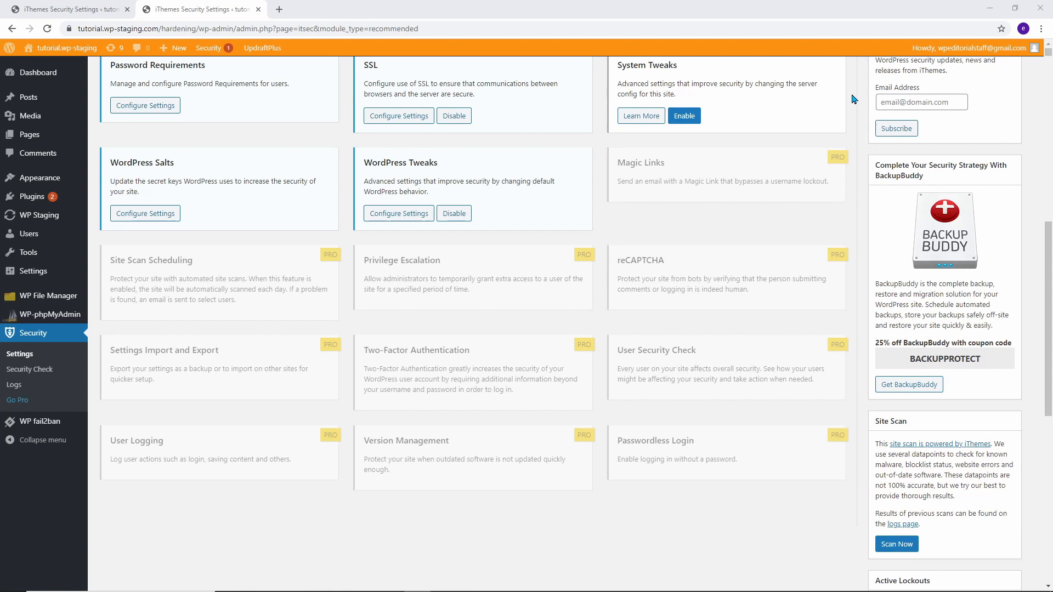
scroll(853, 100, up, 9)
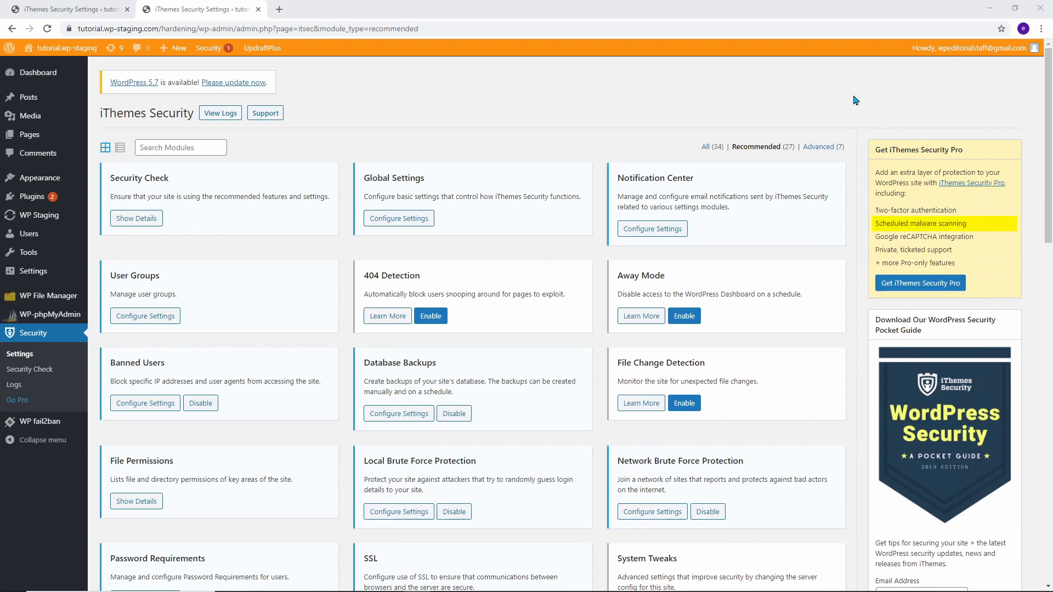
scroll(854, 99, down, 9)
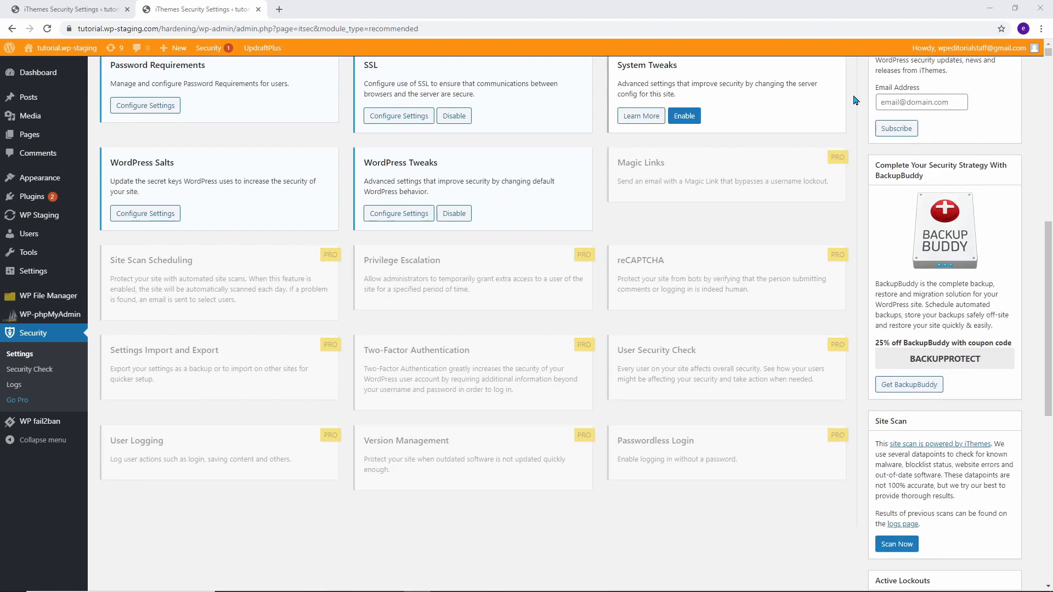
click(883, 548)
click(905, 526)
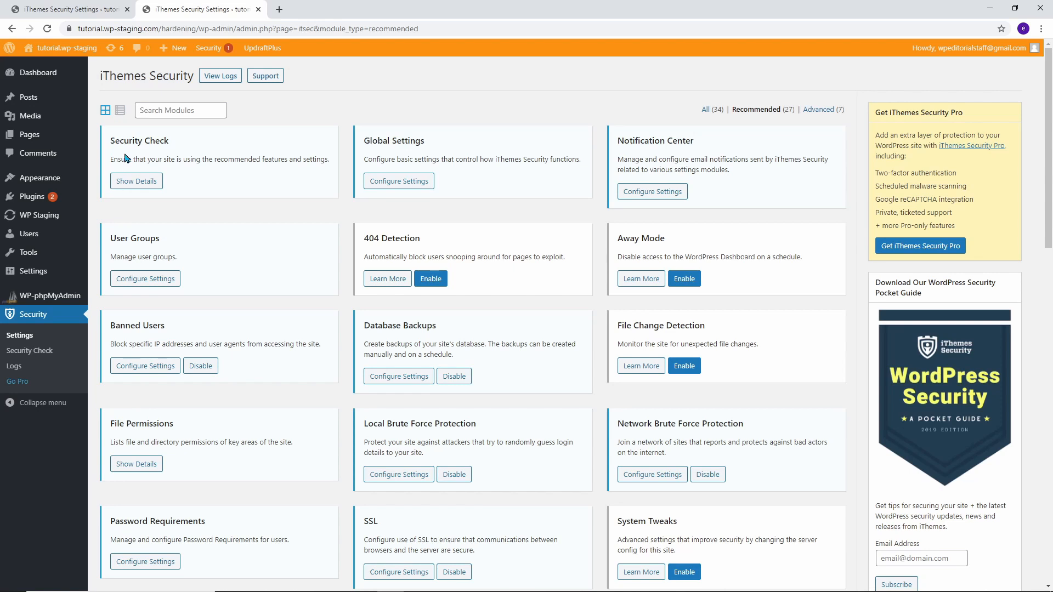
Switch the iThemes Security modules to list view and look into the Security Check module
click(119, 110)
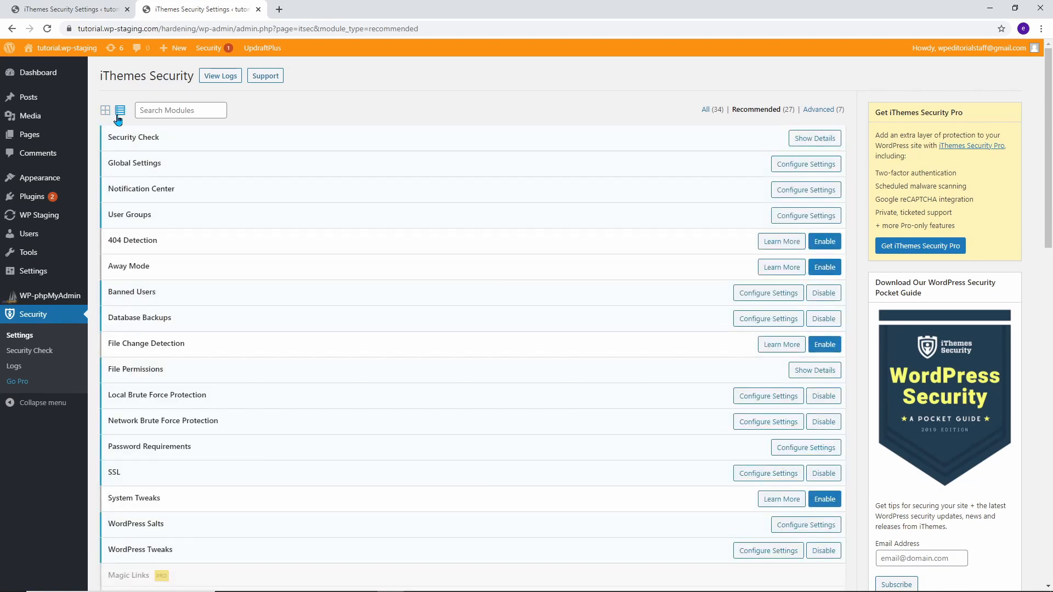
click(131, 141)
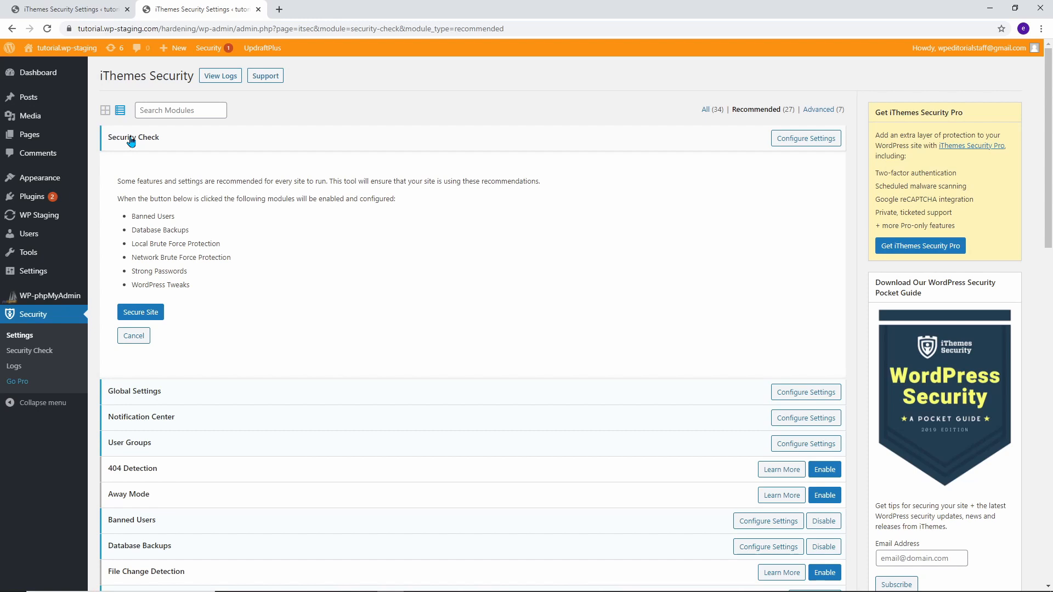
click(131, 140)
Expand Global Settings and review the file writing, lockout message, ban, logging and proxy detection options
click(132, 161)
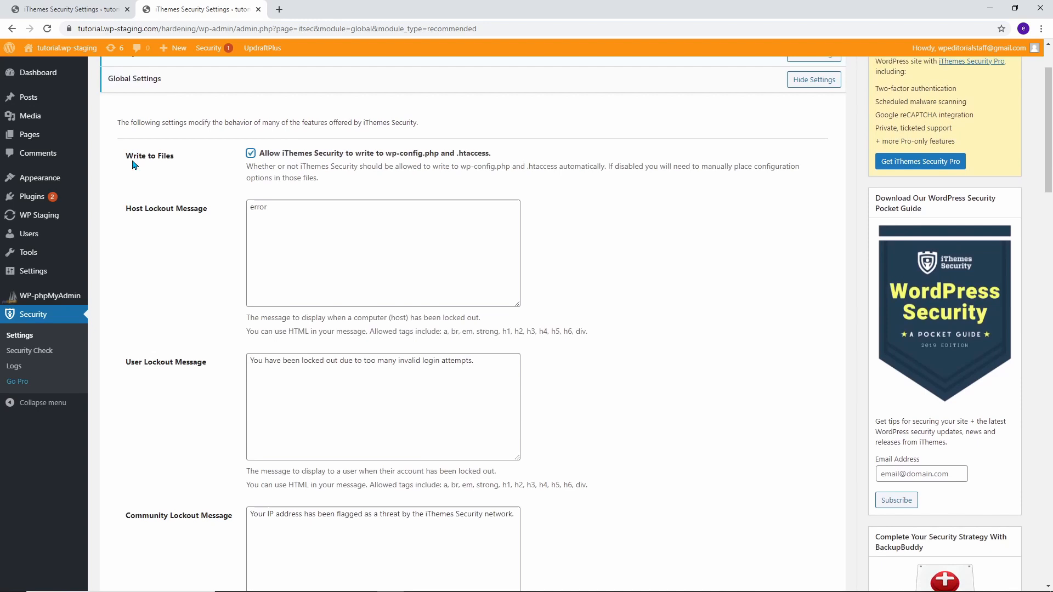
scroll(133, 164, down, 2)
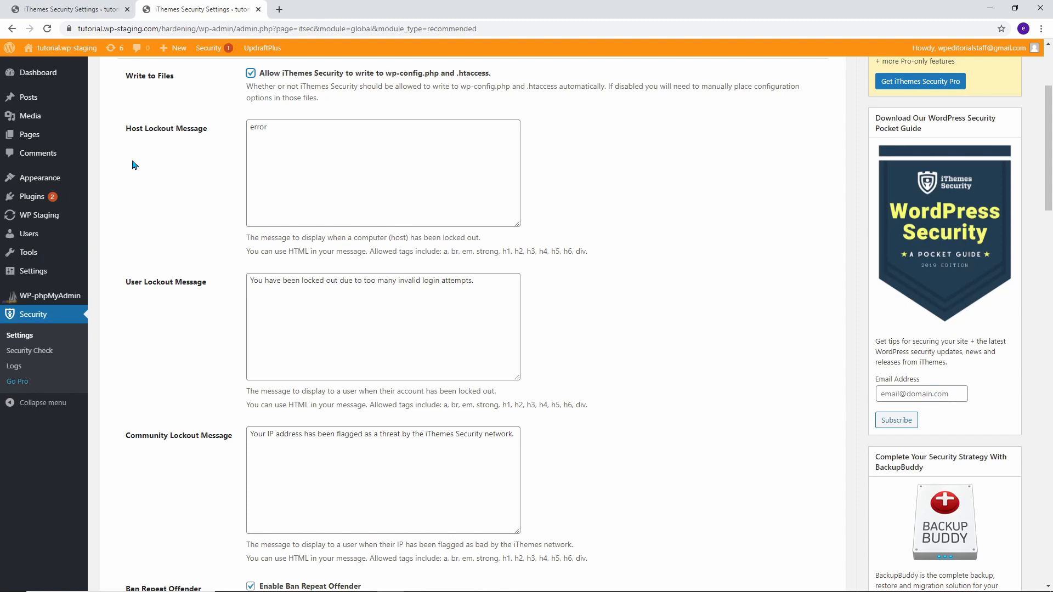
scroll(136, 165, down, 4)
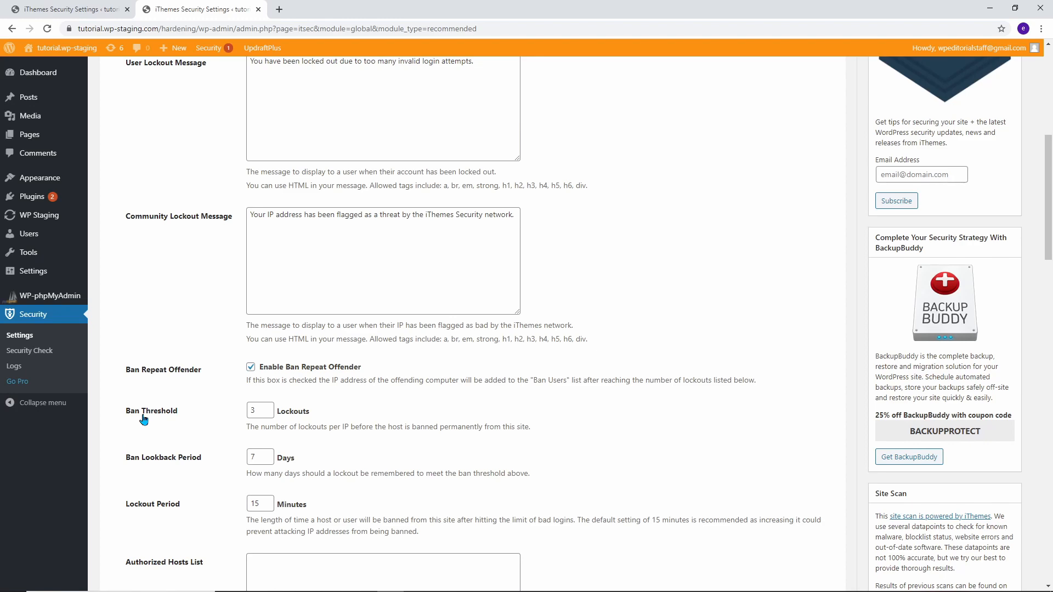
scroll(146, 420, down, 15)
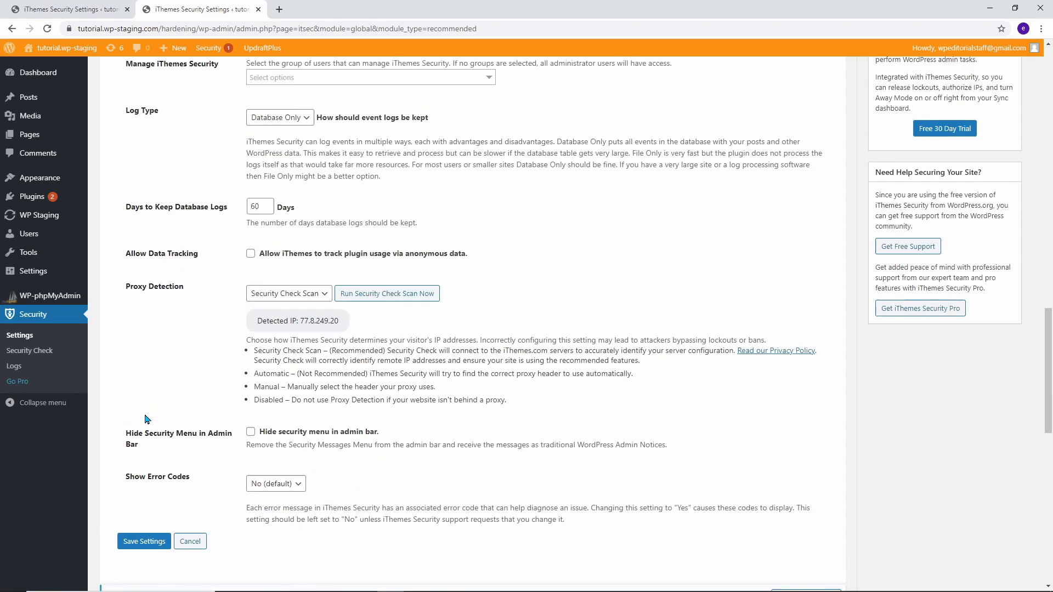
scroll(146, 420, up, 14)
scroll(145, 419, down, 14)
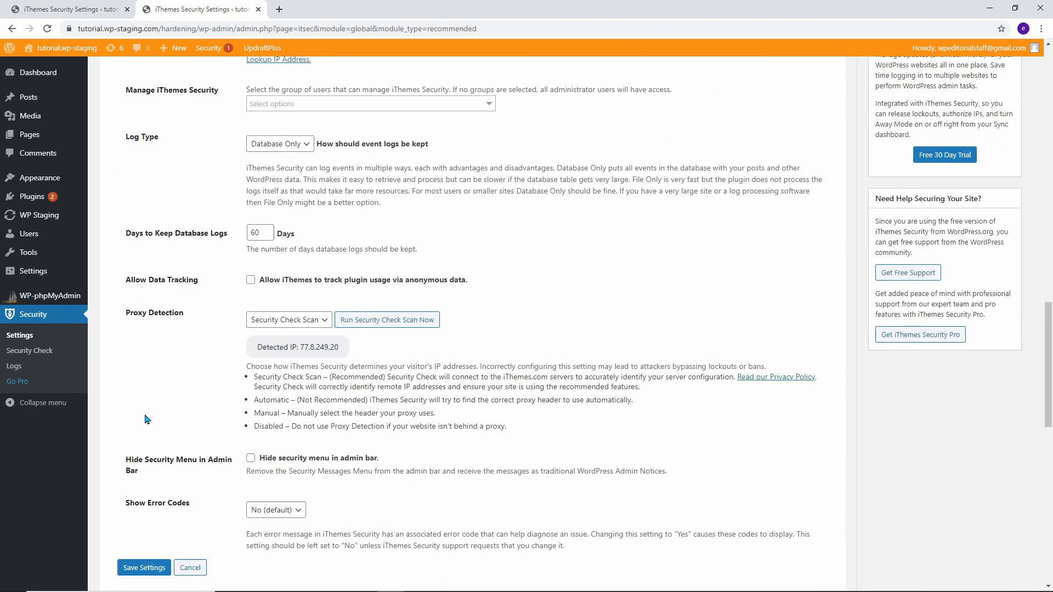
scroll(147, 419, down, 7)
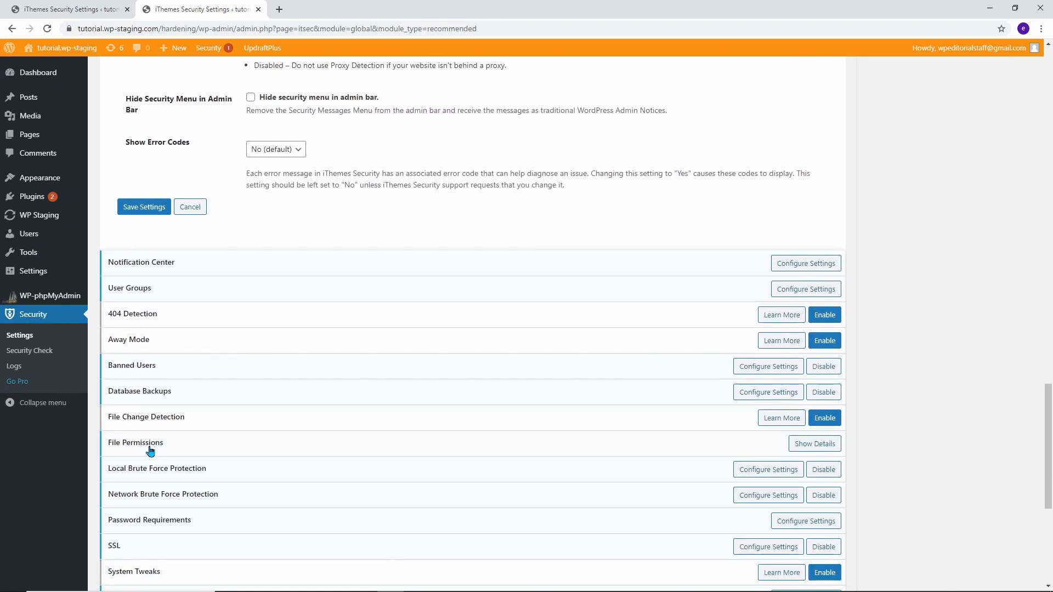
Set Max Login Attempts Per User to 5 in the Local Brute Force Protection settings
click(150, 469)
scroll(152, 468, down, 4)
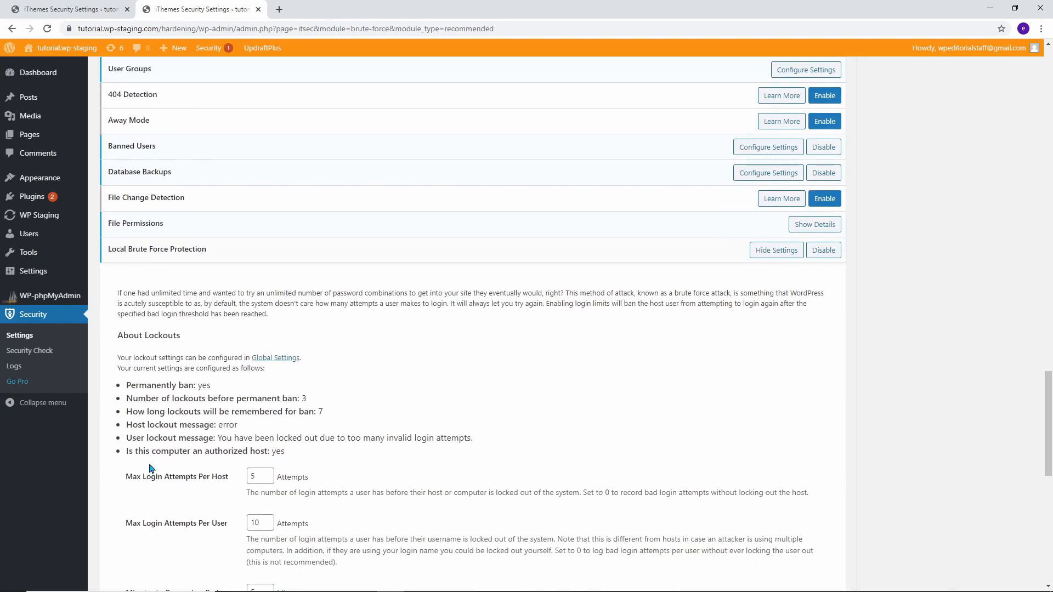
scroll(151, 468, down, 2)
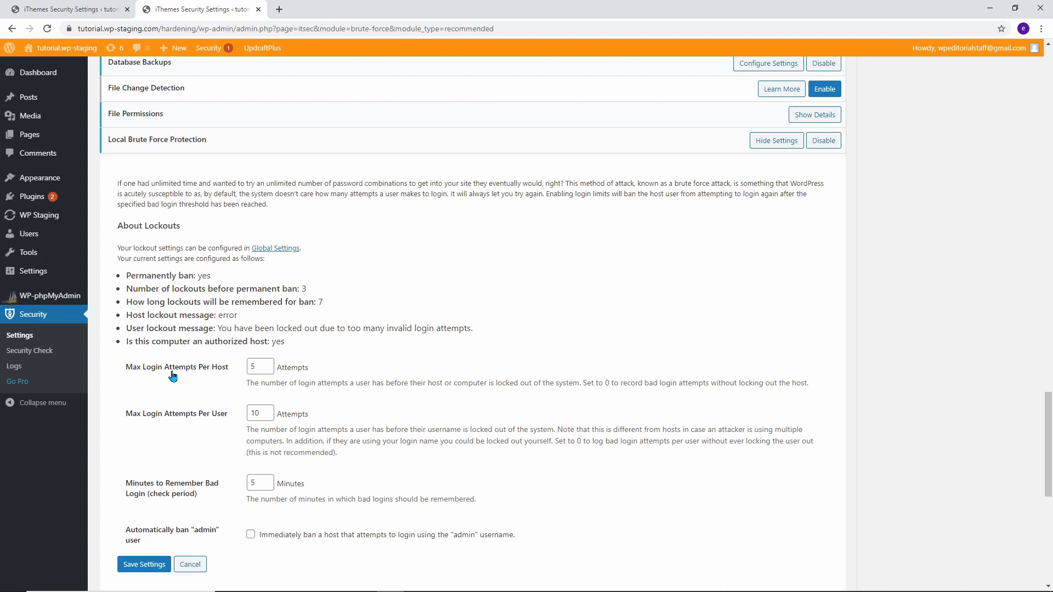
double_click(261, 413)
text(5)
In Global Settings, set the Ban Threshold to 2 lockouts with a 7-day Ban Lookback Period and add the current IP to the Authorized Hosts List
scroll(220, 466, up, 15)
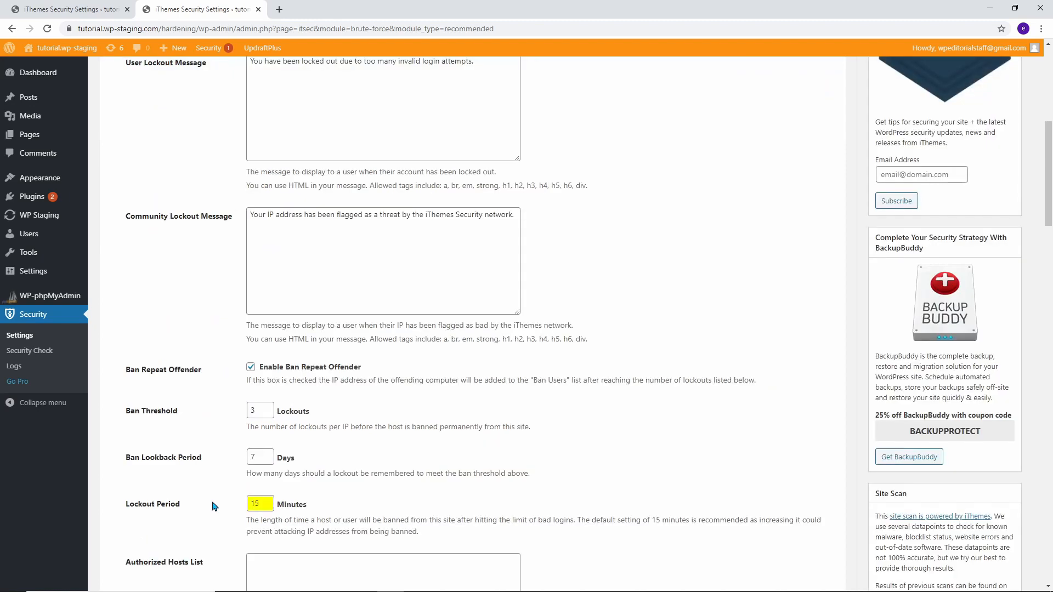
click(260, 458)
scroll(260, 457, down, 4)
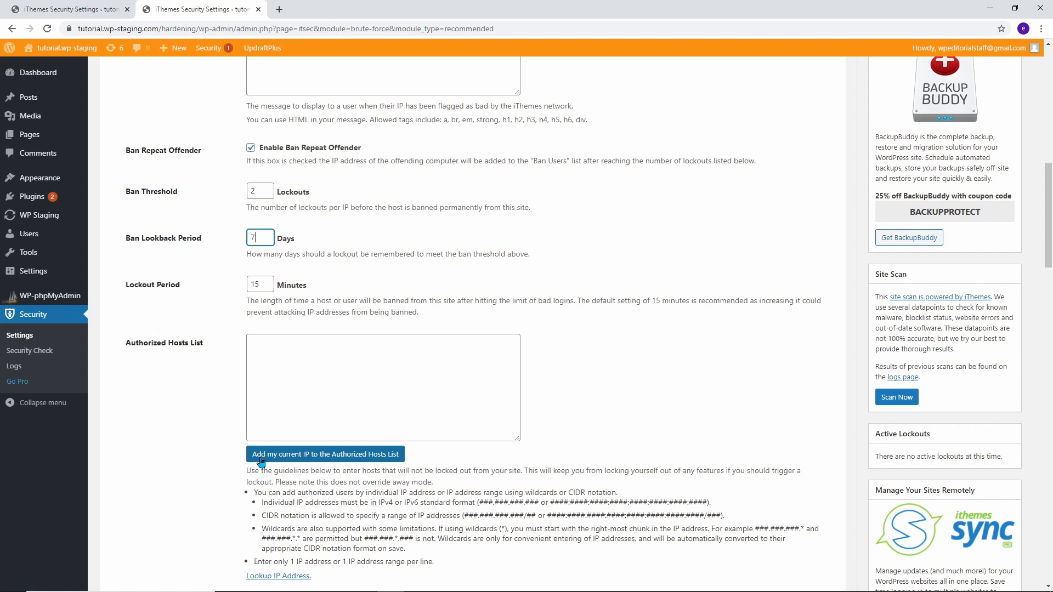
click(261, 461)
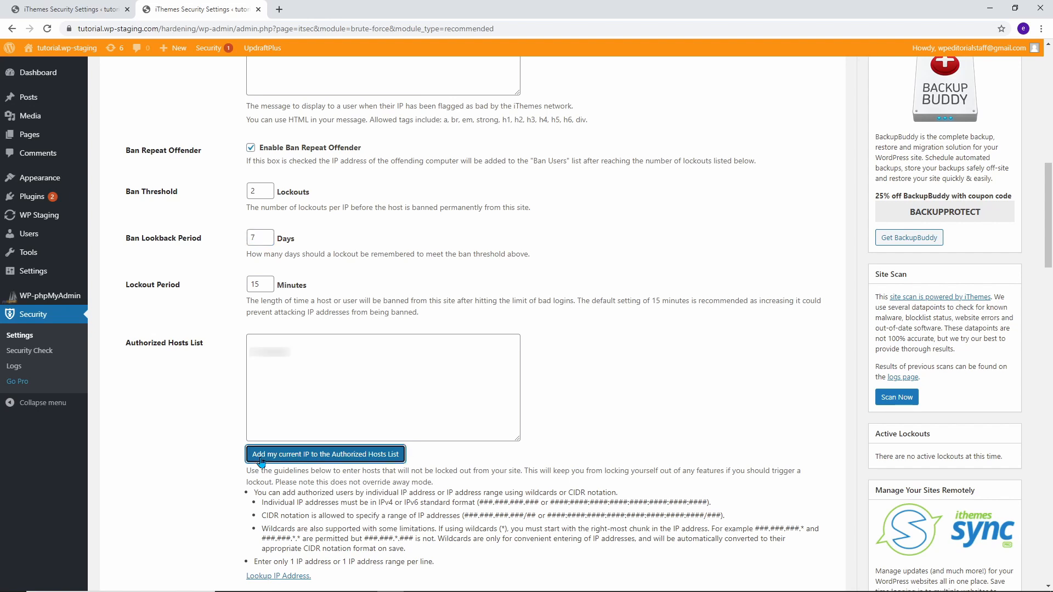
Remove the IP address from the Authorized Hosts List in Global Settings
click(277, 350)
drag(289, 351, 247, 351)
key(BackSpace)
Review the remaining Global Settings, including the Log Type choices, log retention, proxy detection, admin bar menu and error code options
scroll(209, 460, down, 3)
scroll(210, 453, down, 1)
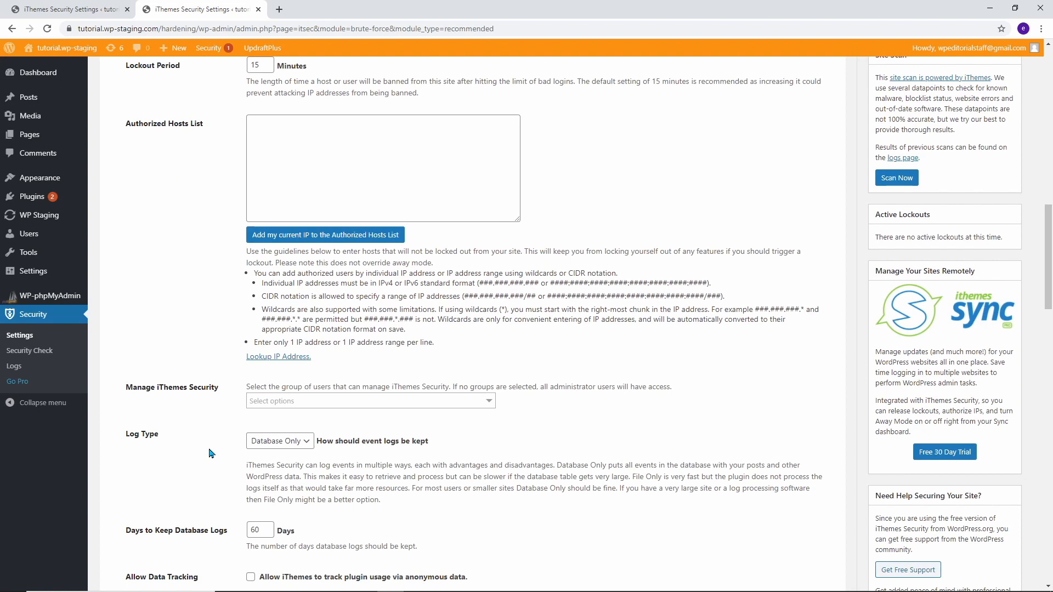
click(267, 442)
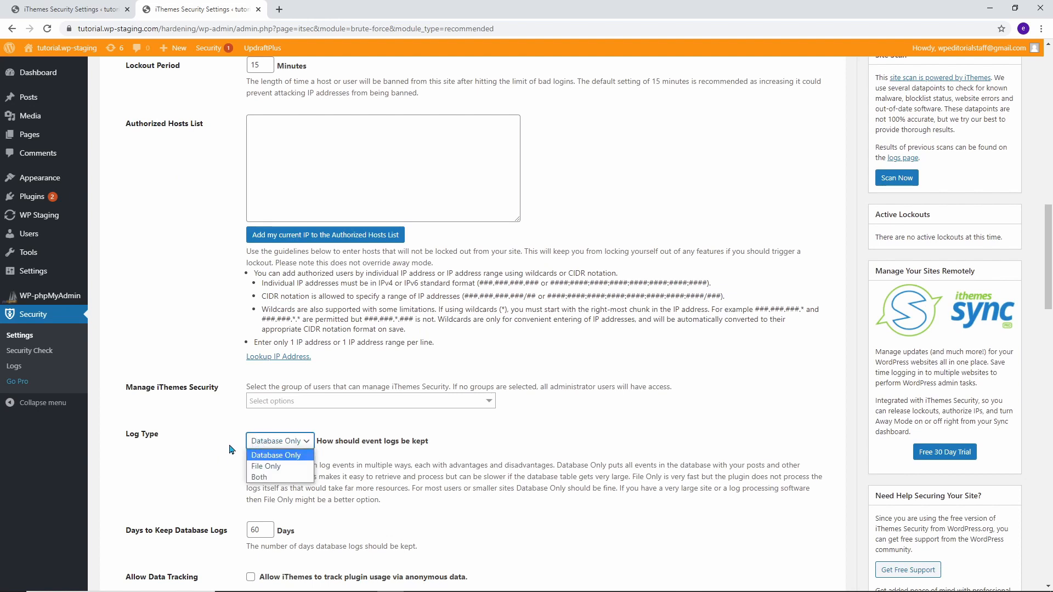
click(209, 454)
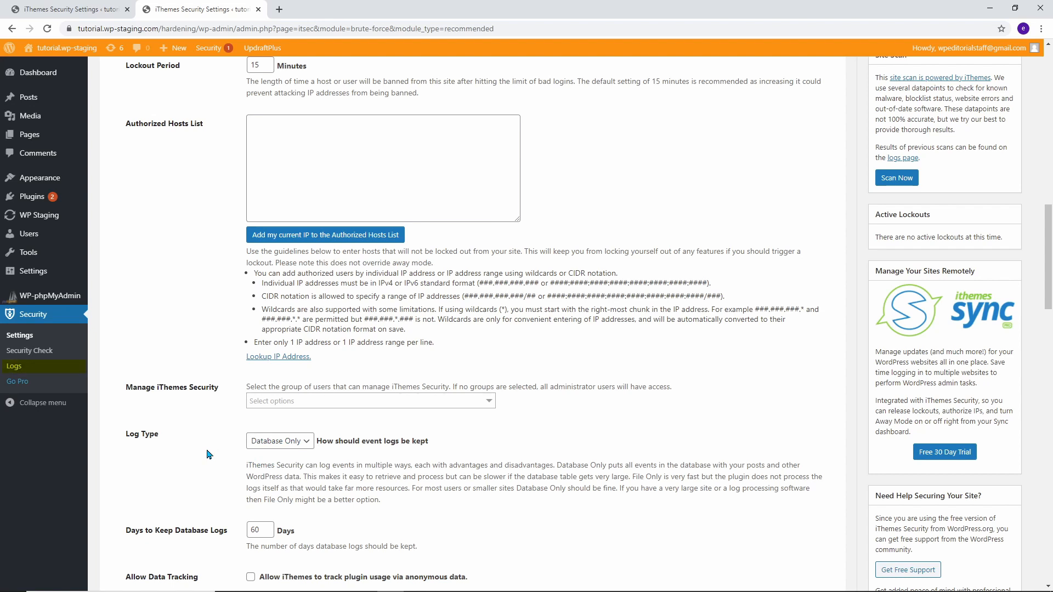
scroll(207, 454, down, 4)
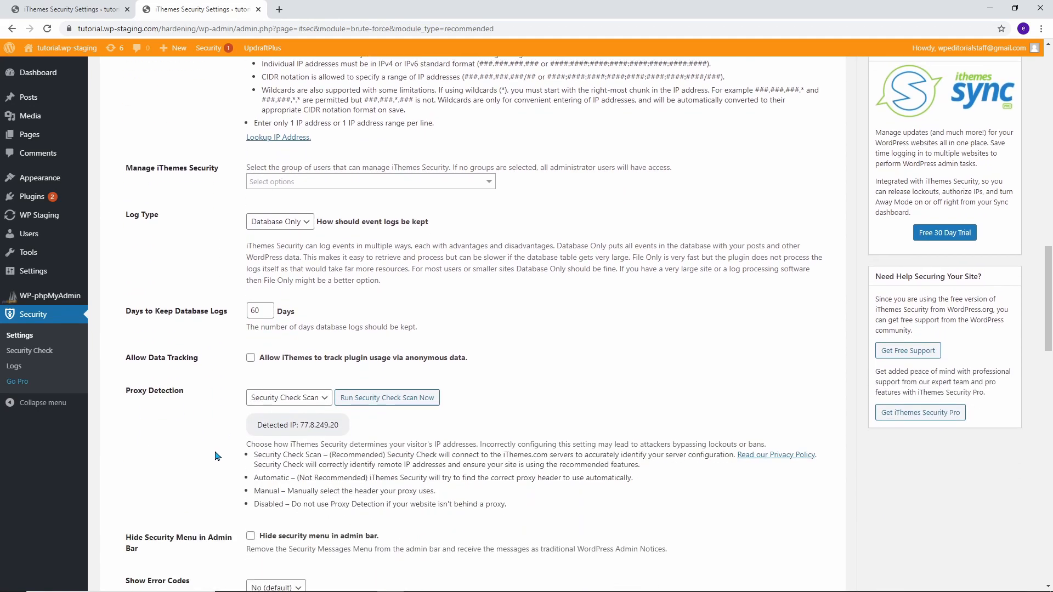
scroll(215, 456, down, 1)
click(250, 481)
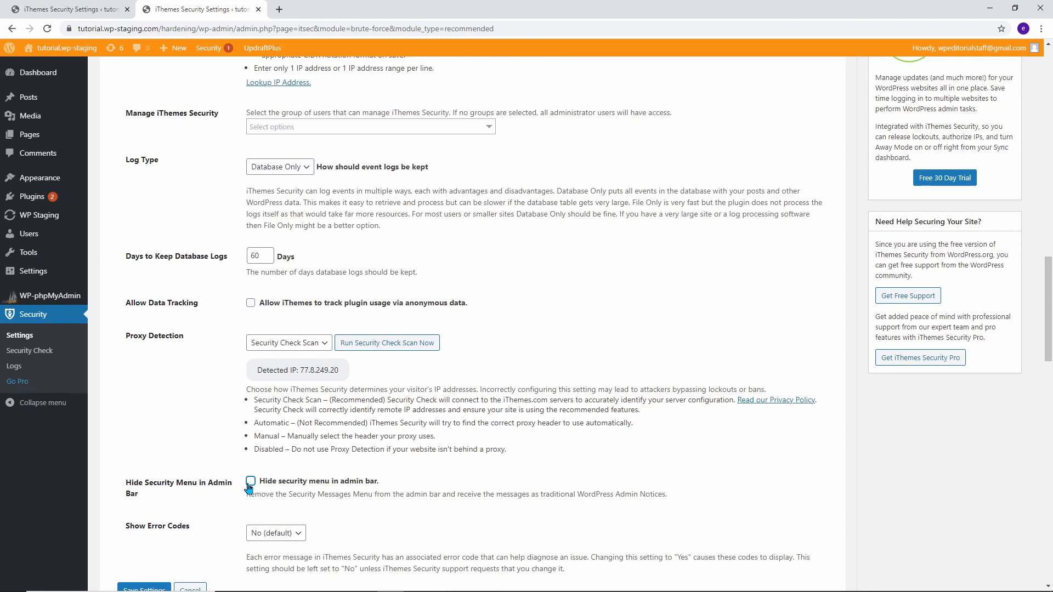
scroll(224, 491, down, 2)
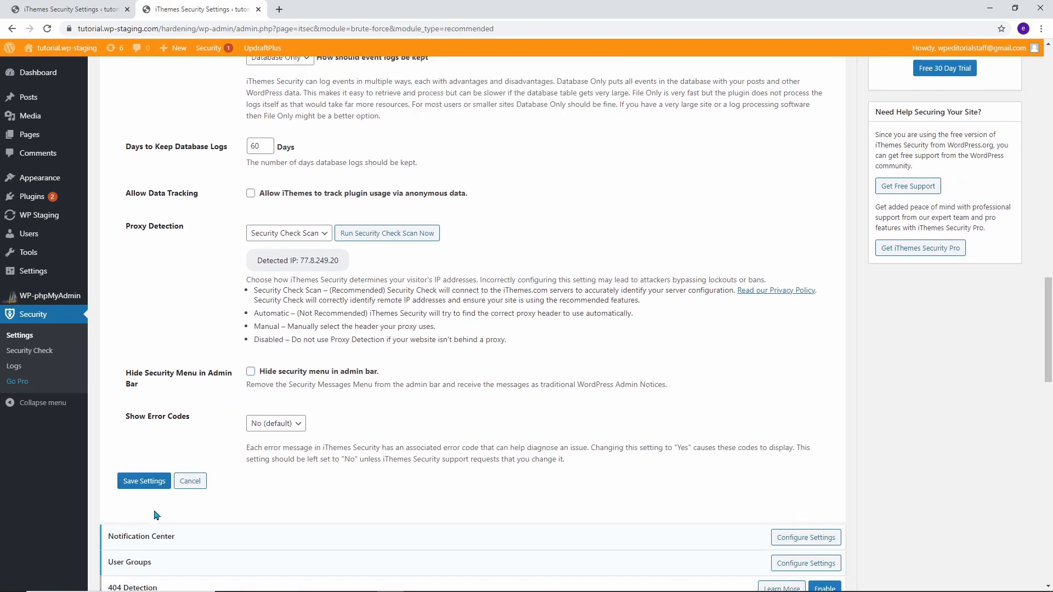
In the Notification Center, keep Site Lockouts notifications enabled and save the settings
click(160, 537)
scroll(167, 529, down, 8)
scroll(173, 525, down, 6)
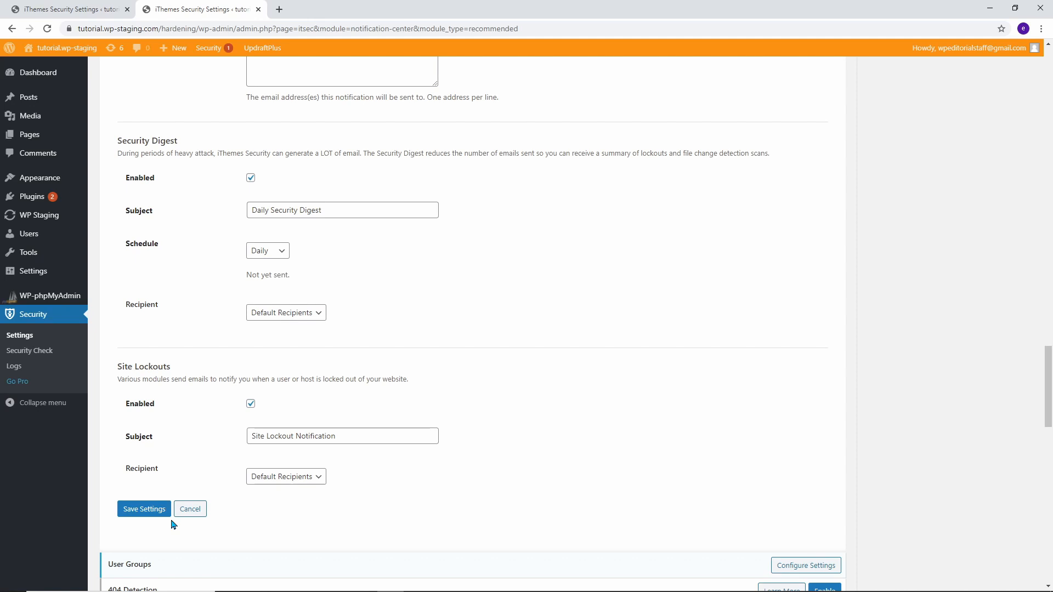
click(251, 404)
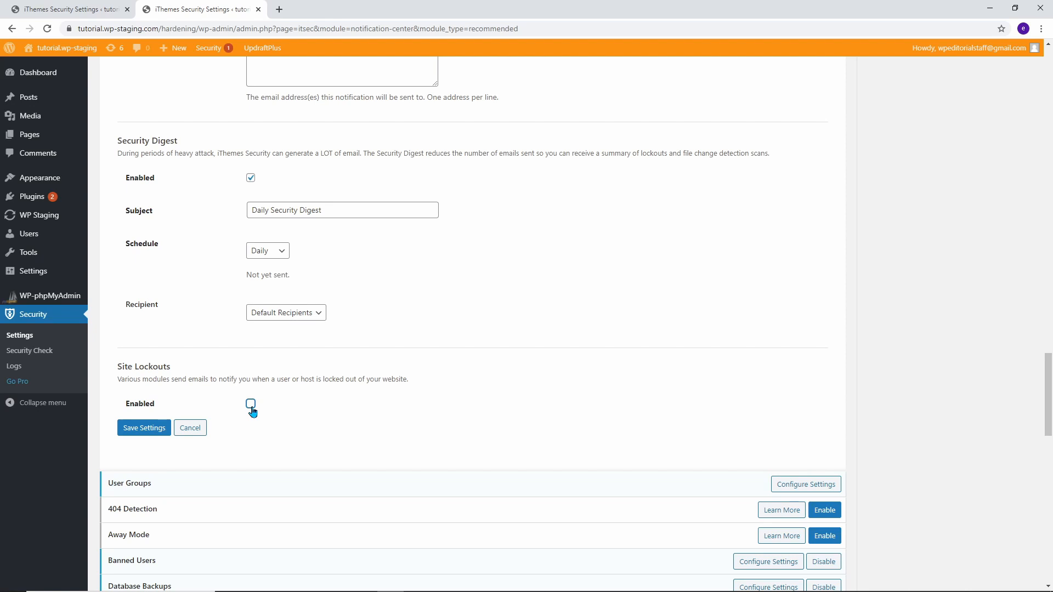
click(250, 404)
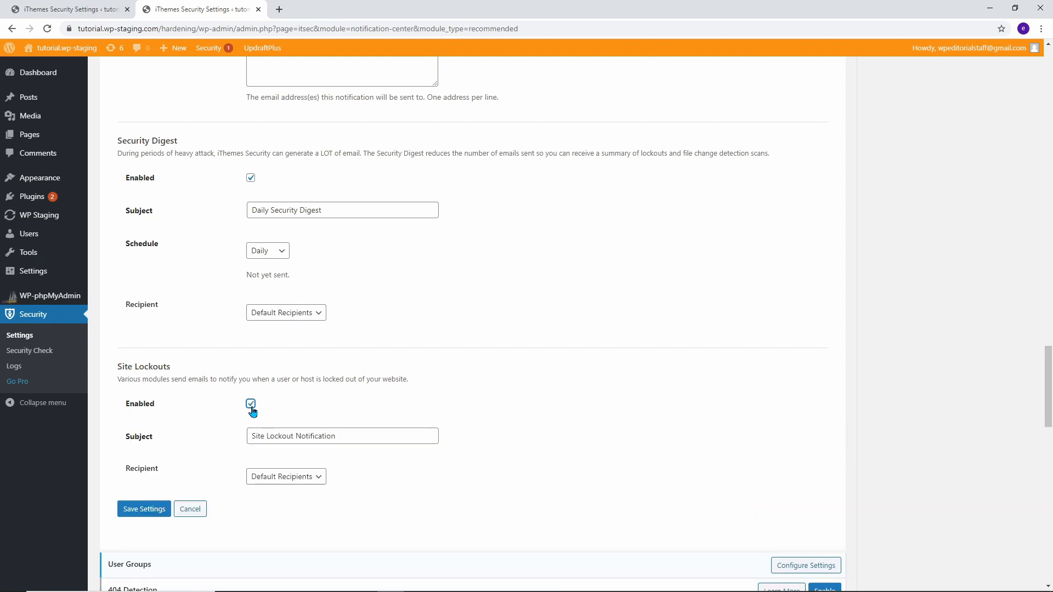
click(155, 513)
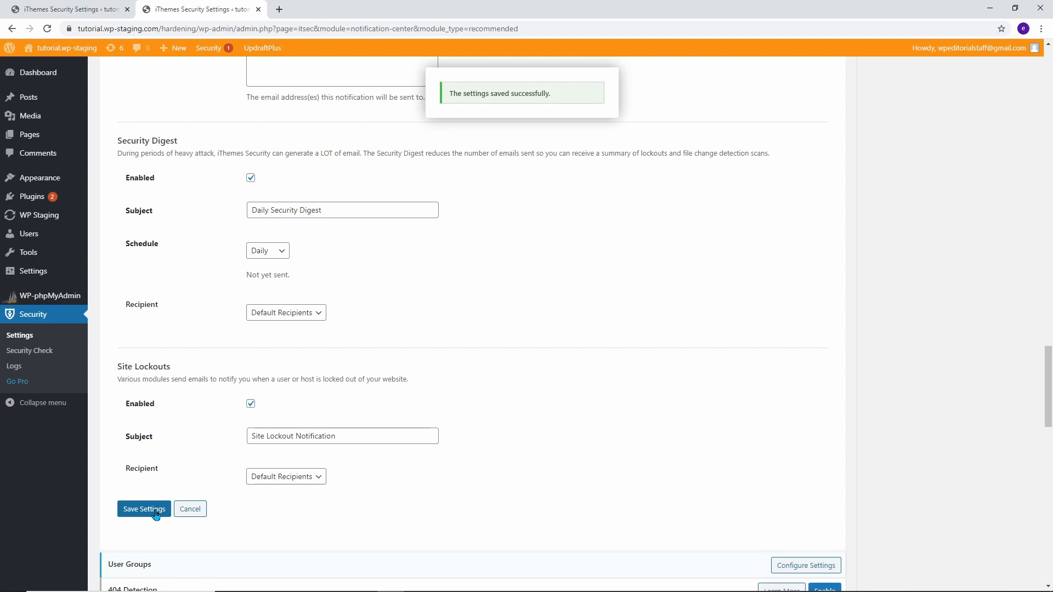
Look over the User Groups settings, enable the 404 Detection module and review its check period, error threshold and ignore lists
click(148, 562)
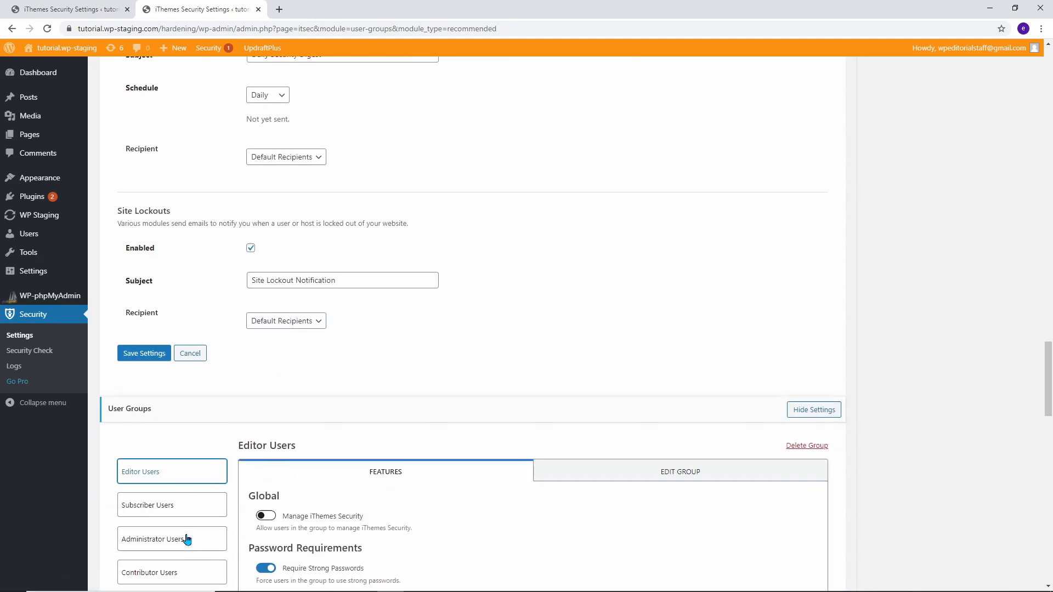
scroll(189, 530, down, 2)
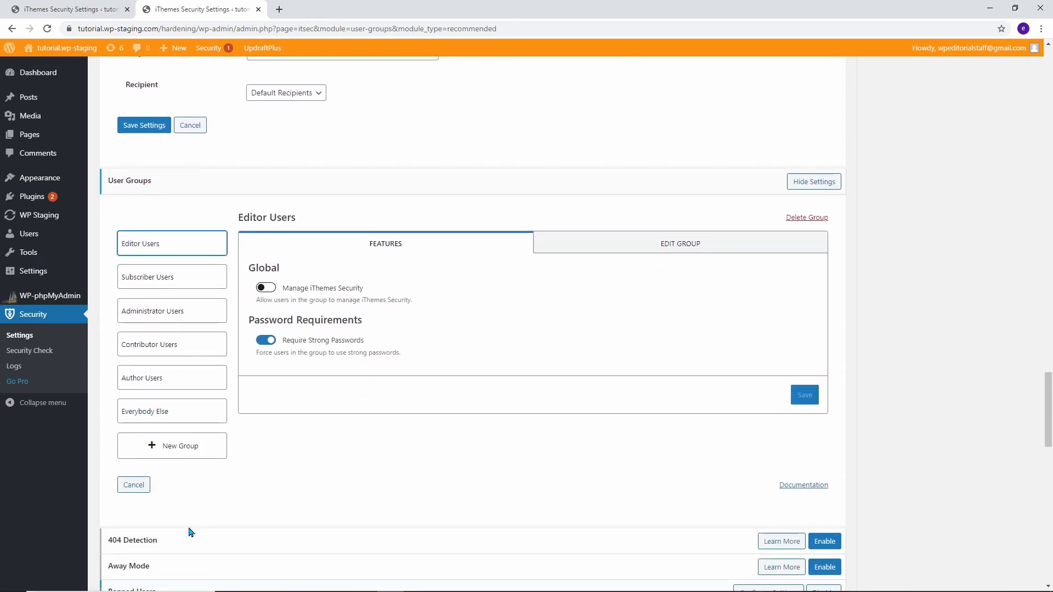
click(193, 540)
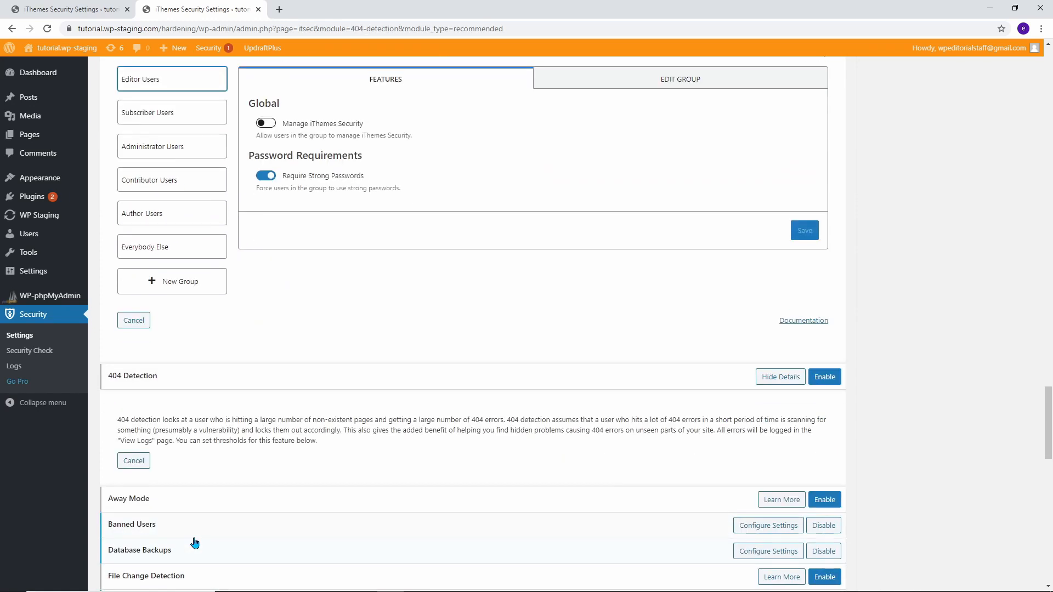
click(827, 268)
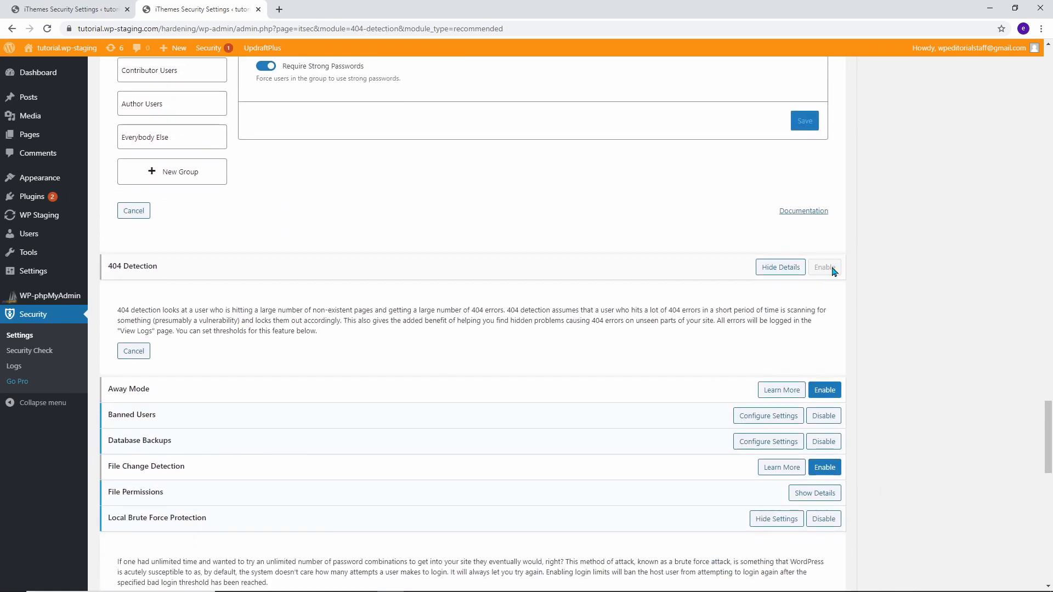
scroll(519, 364, down, 3)
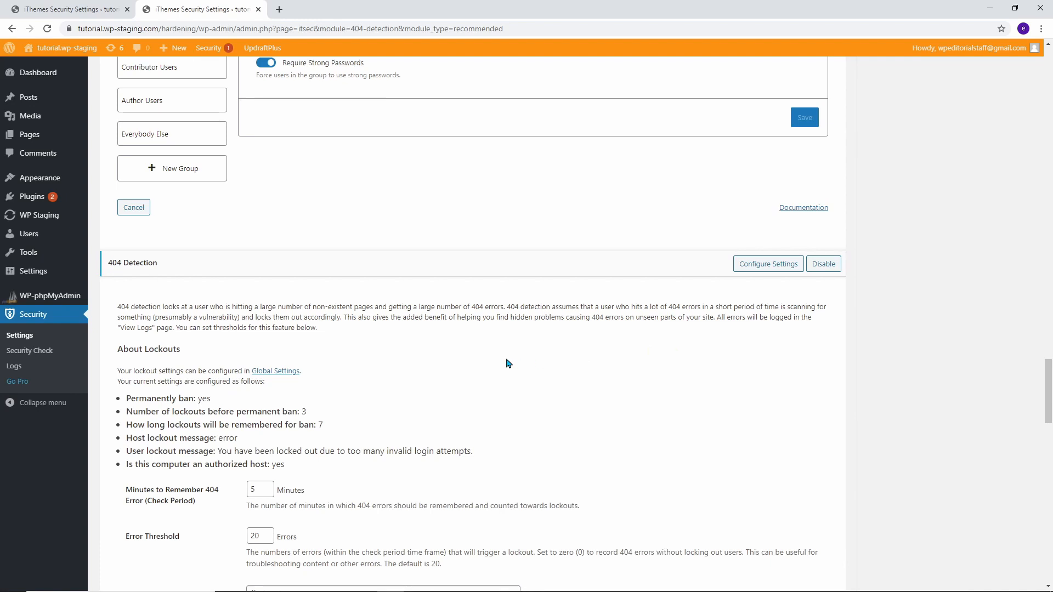
scroll(507, 363, down, 3)
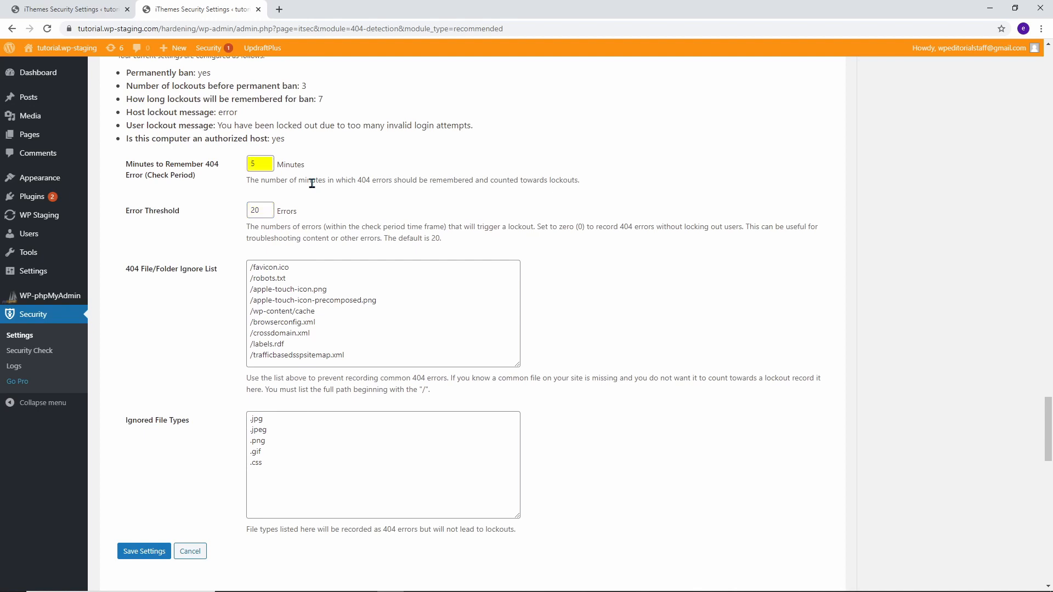
scroll(178, 521, down, 4)
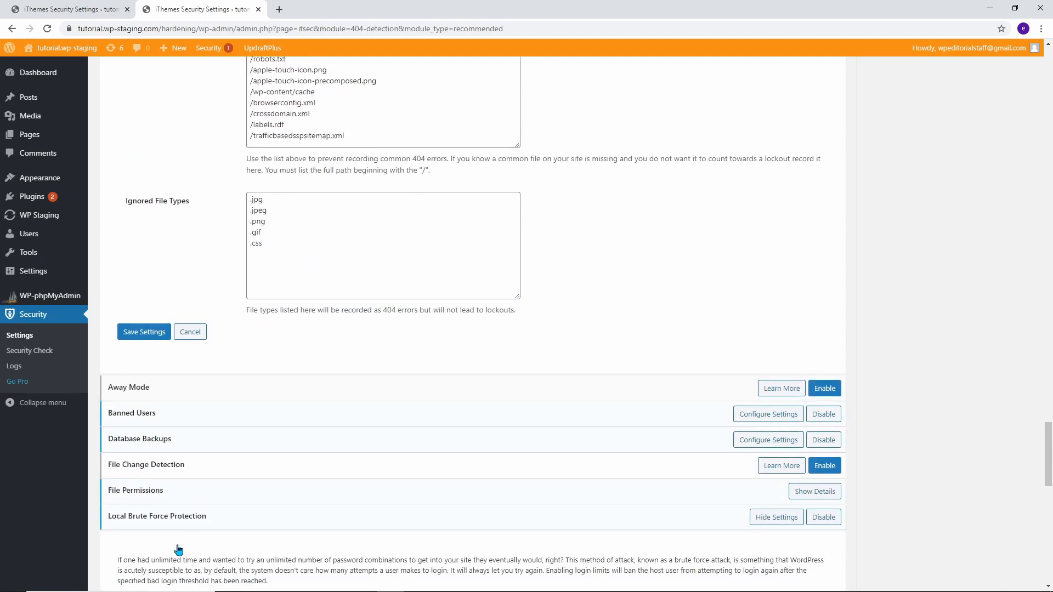
Enable Away Mode to look at its access restriction options, and disable the module again
click(189, 398)
click(829, 390)
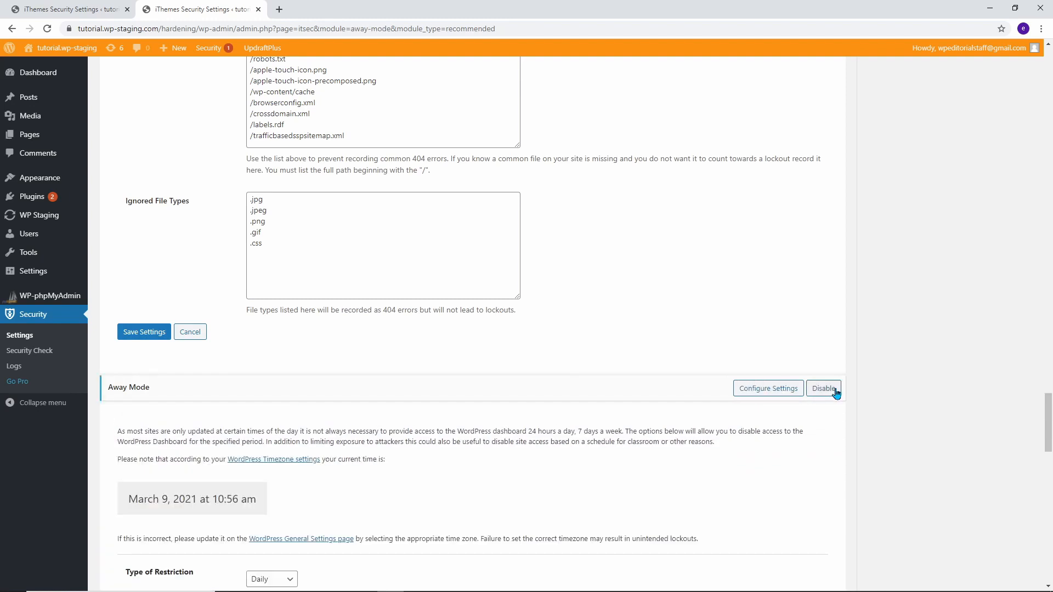
scroll(764, 392, down, 5)
click(823, 115)
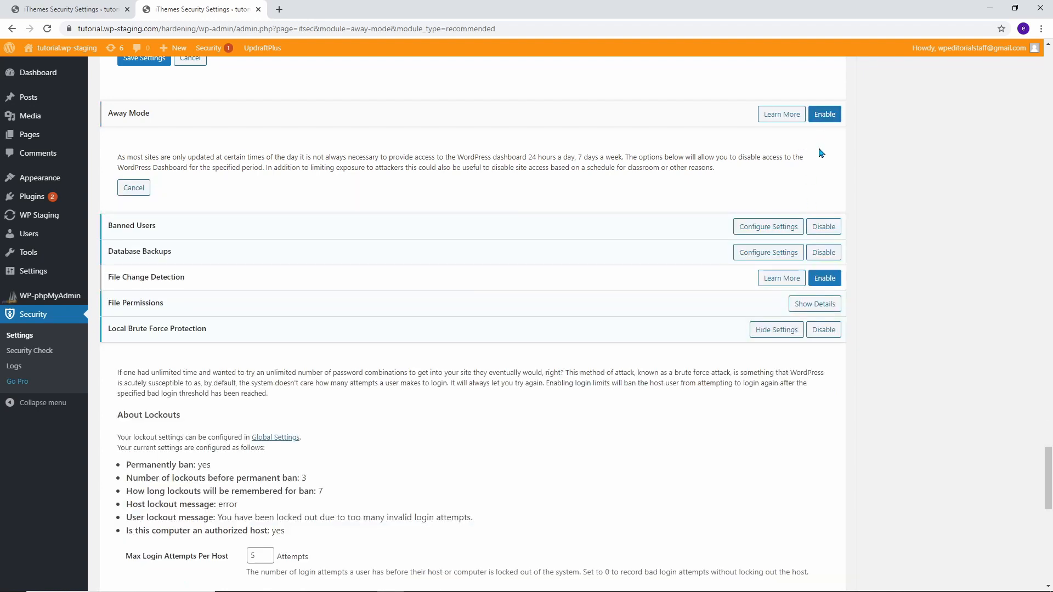
Examine the Banned Users module's ban list options and Ban Hosts field, and collapse the module
click(679, 237)
scroll(727, 256, down, 3)
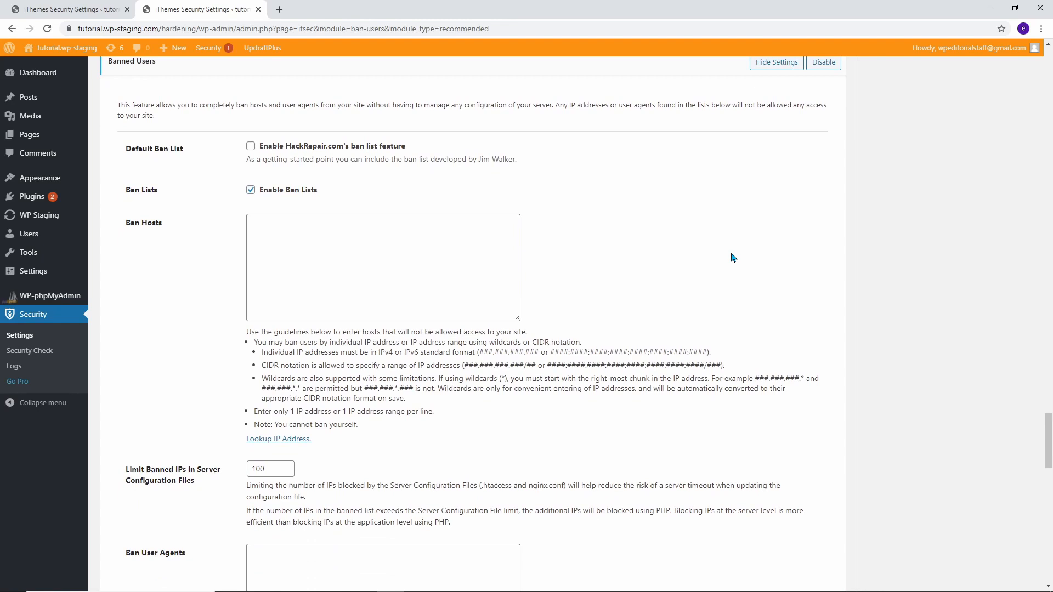
click(307, 260)
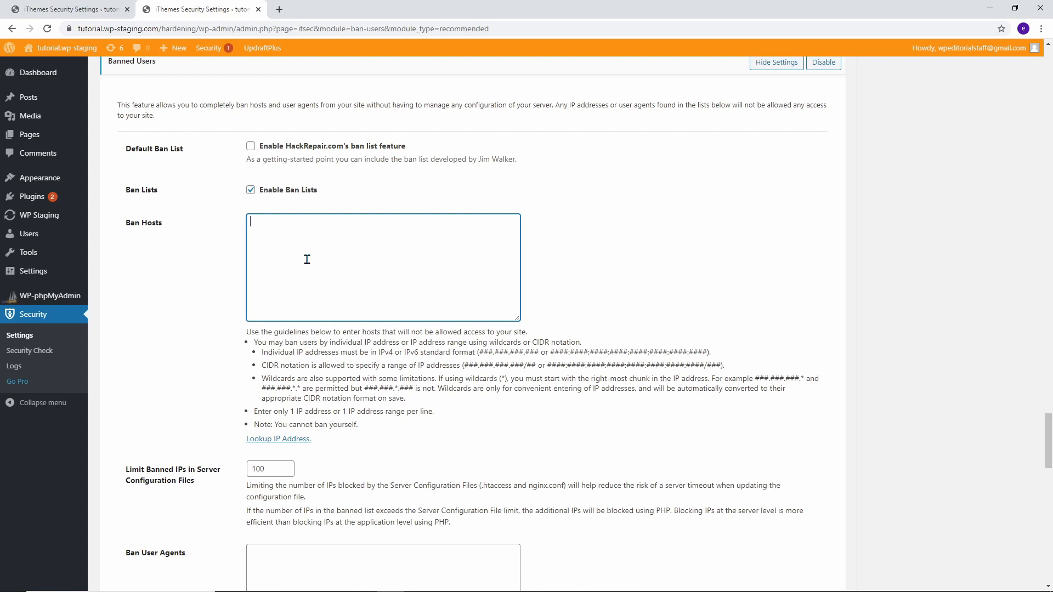
click(571, 71)
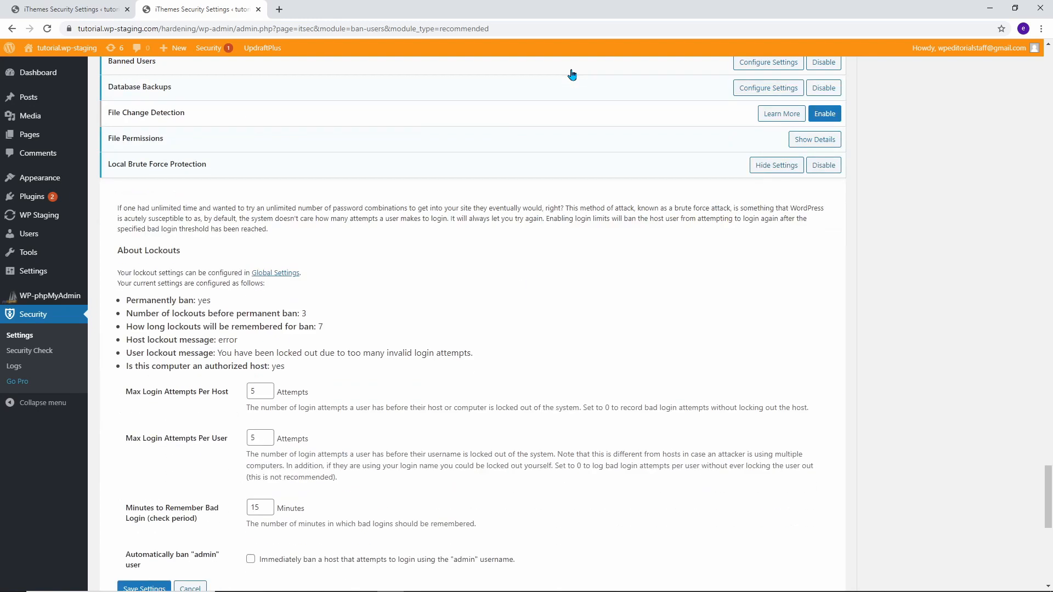
Disable the Database Backups module and enable File Change Detection
click(544, 89)
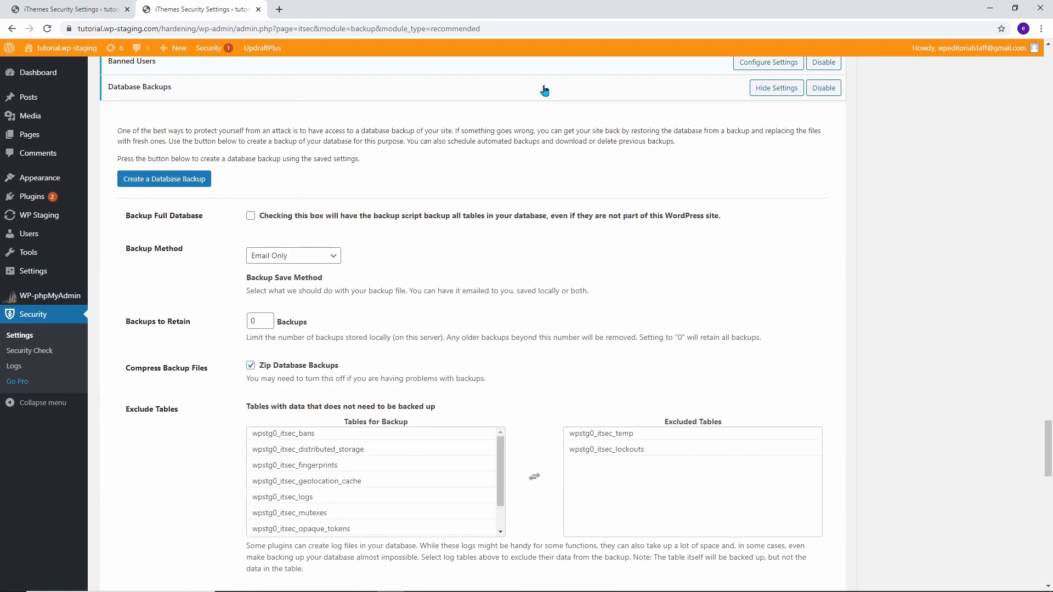
click(819, 87)
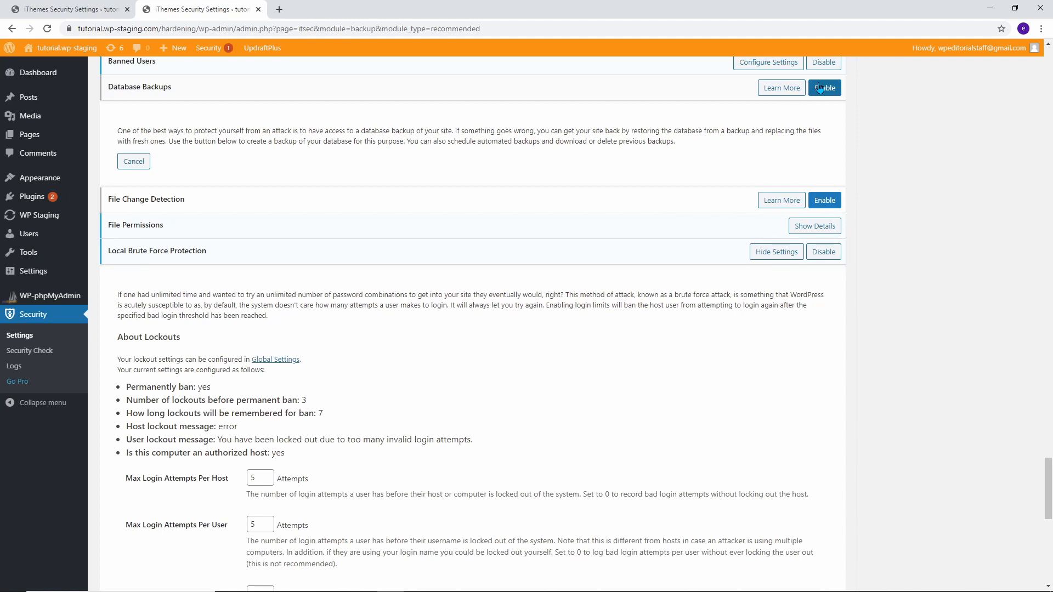
click(633, 201)
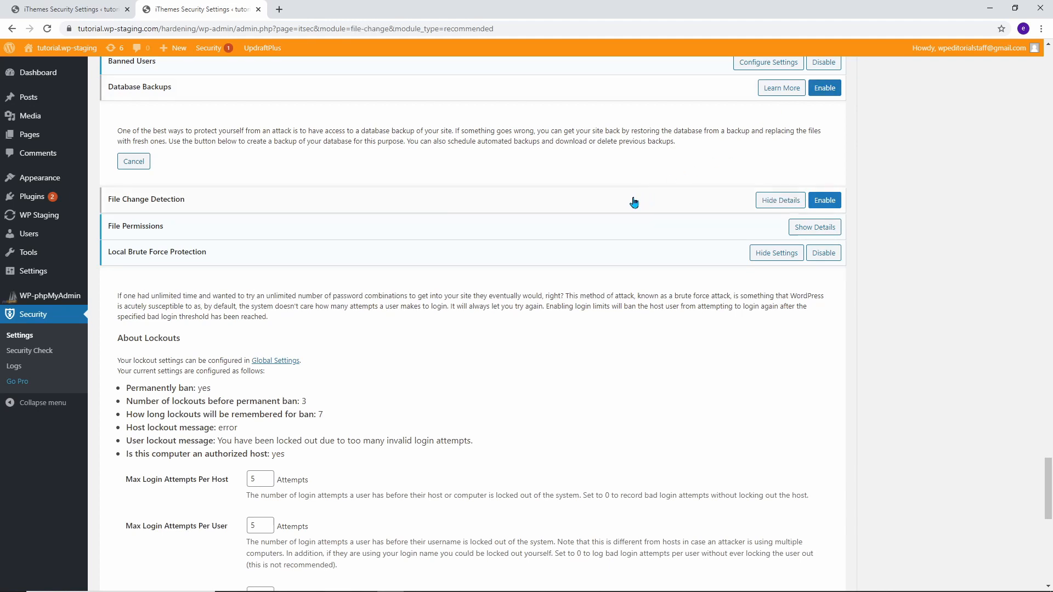
click(813, 201)
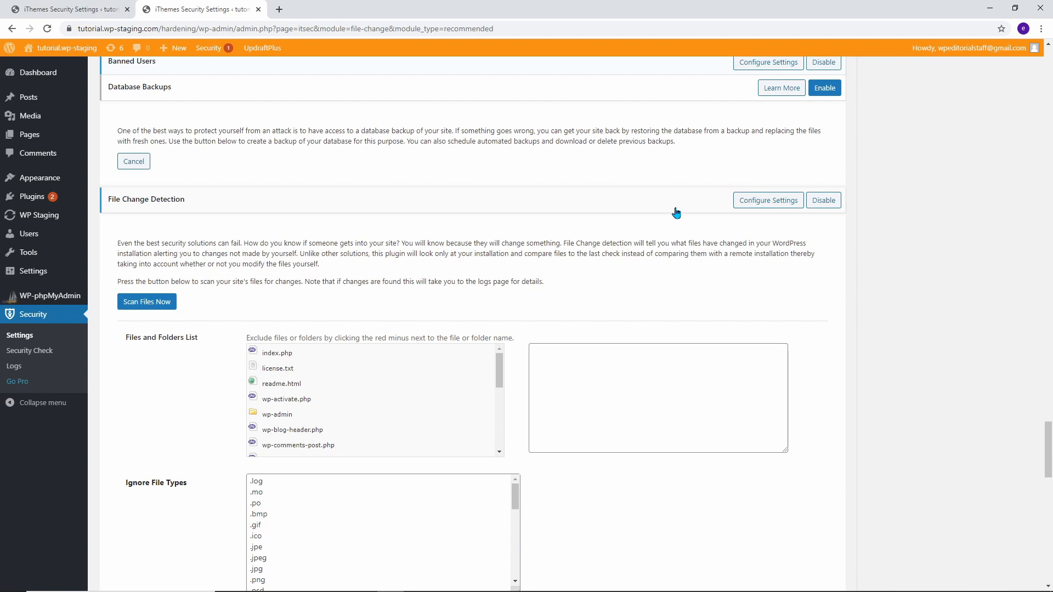
click(676, 209)
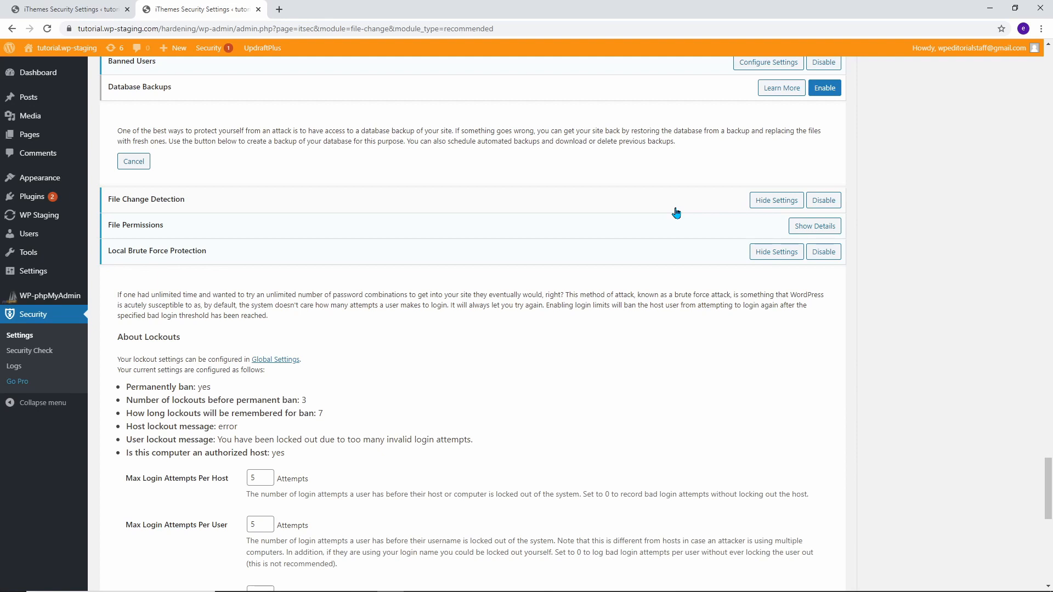
Load the current file permissions details in the File Permissions module
click(602, 237)
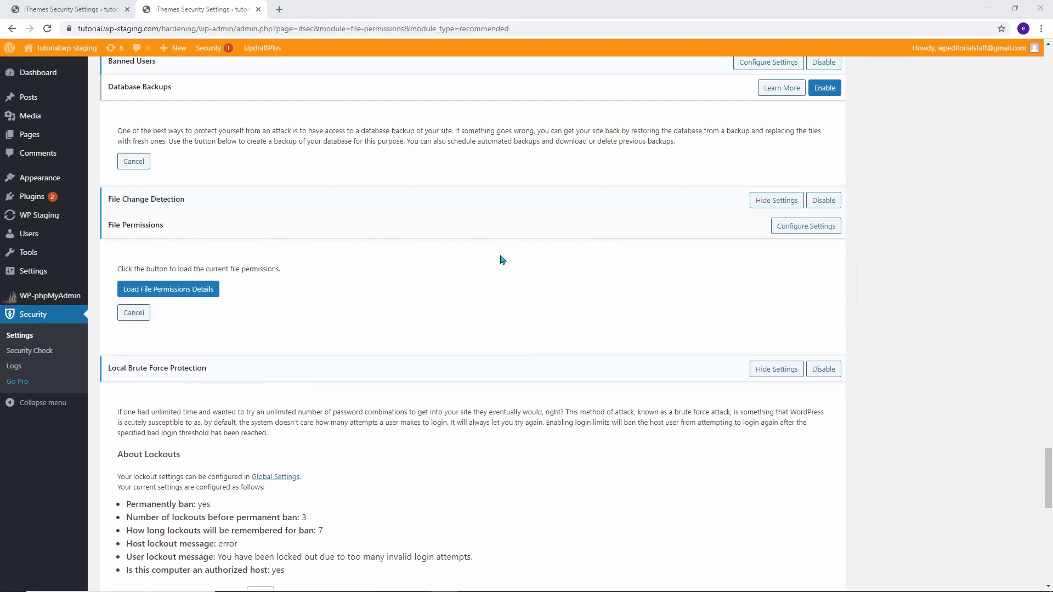
click(211, 291)
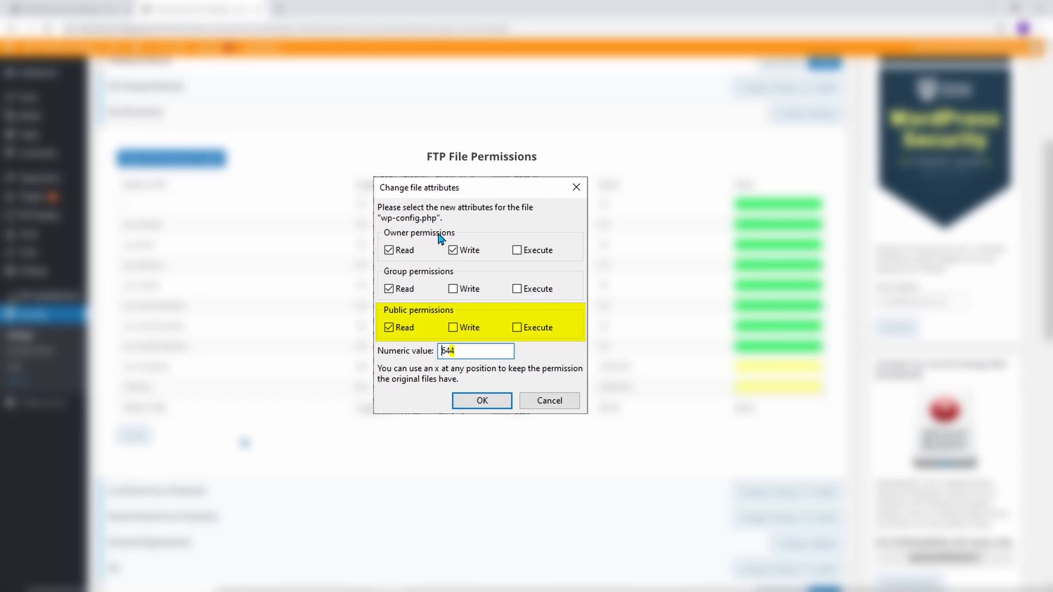
In the file attributes of wp-config.php, remove the public and group read permissions and toggle the owner write permission
click(388, 327)
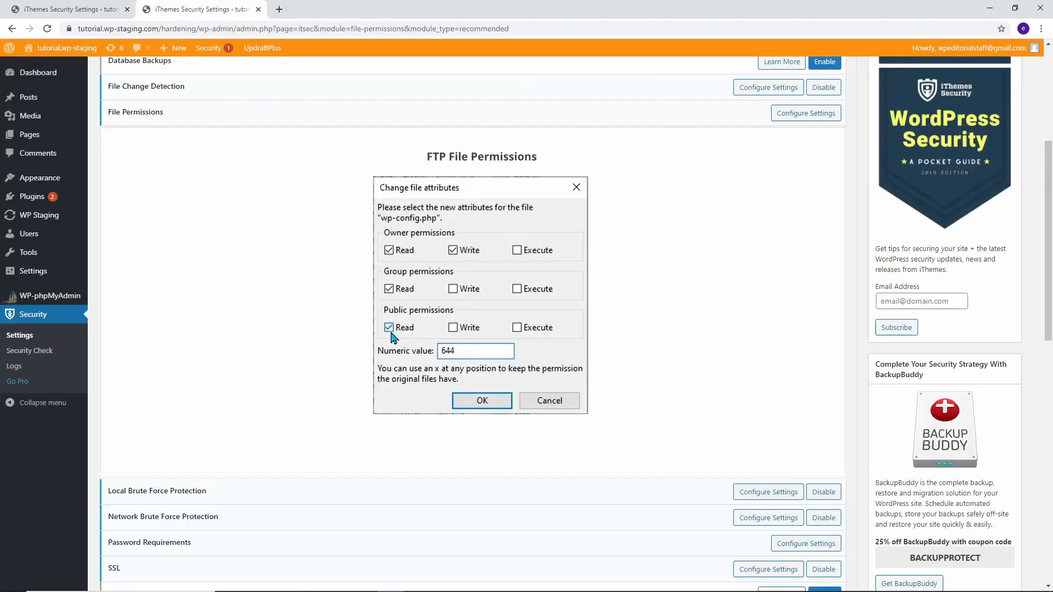
click(389, 327)
click(389, 327)
click(389, 289)
click(388, 288)
click(453, 250)
click(453, 251)
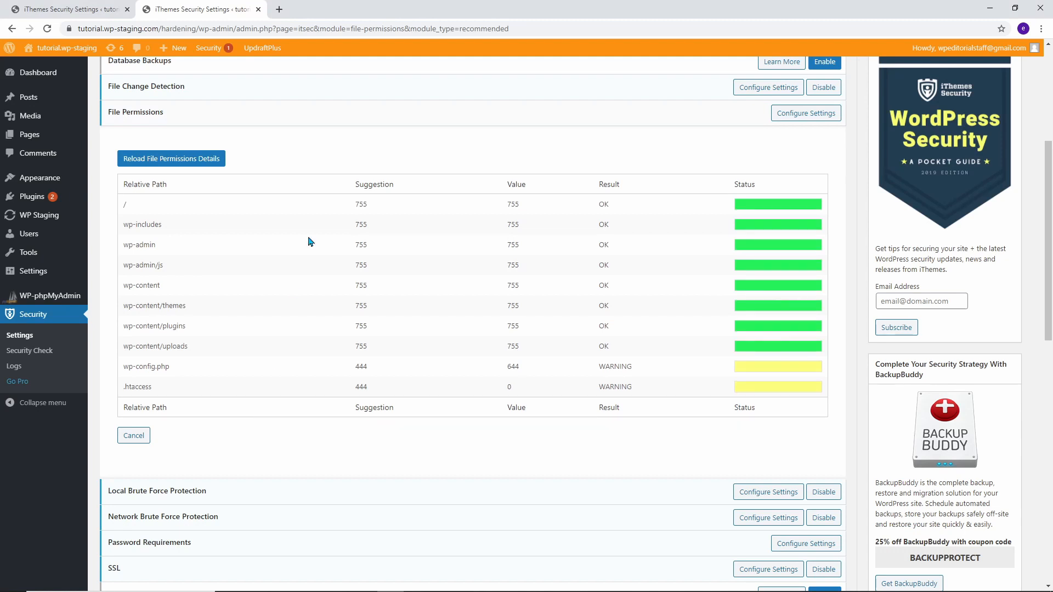
Collapse the File Permissions module and briefly view the lockout settings of Local Brute Force Protection
click(331, 126)
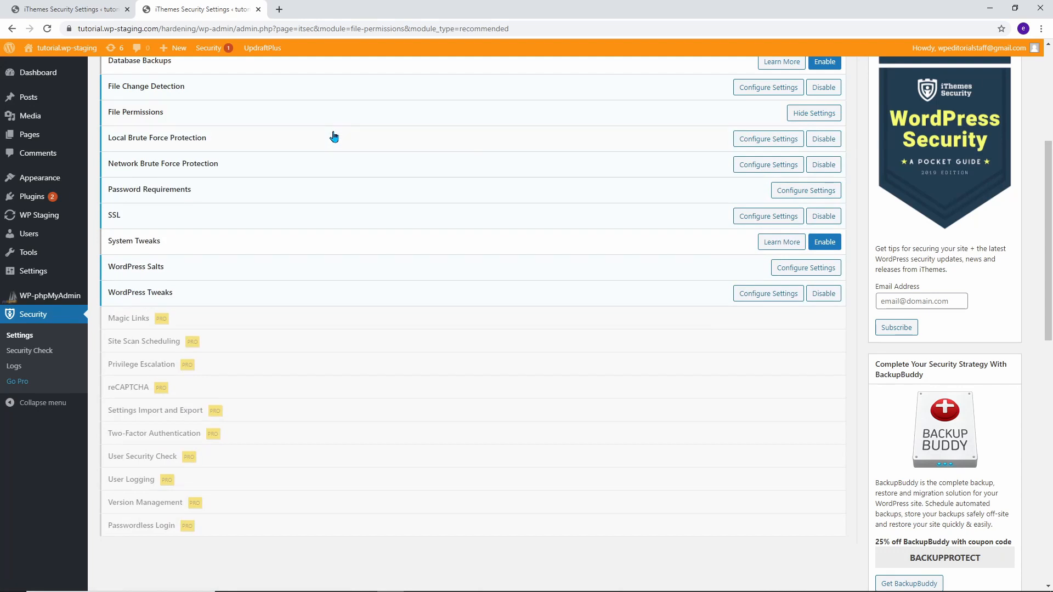
click(333, 135)
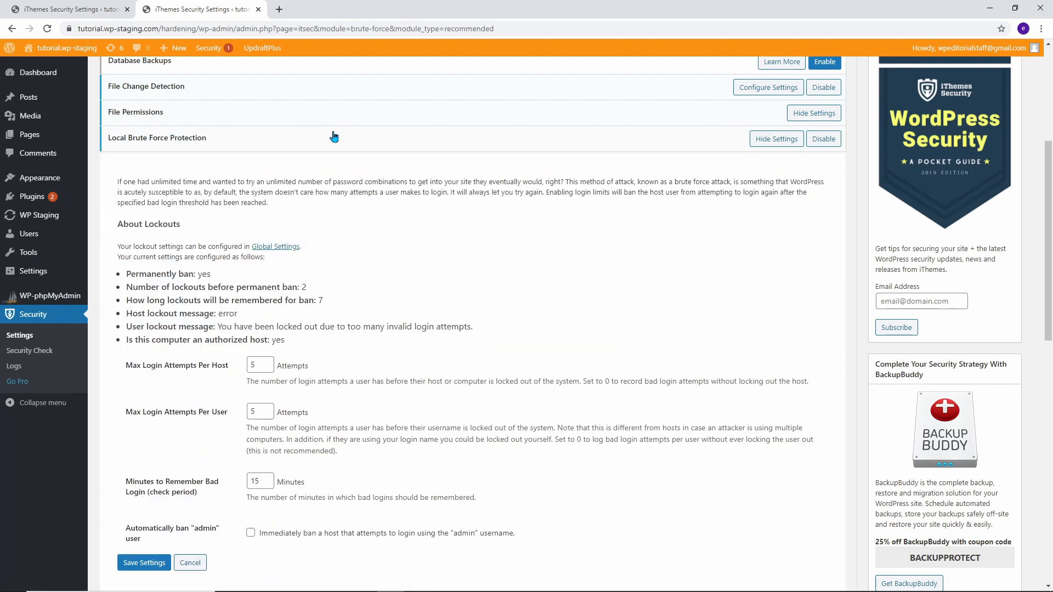
click(333, 136)
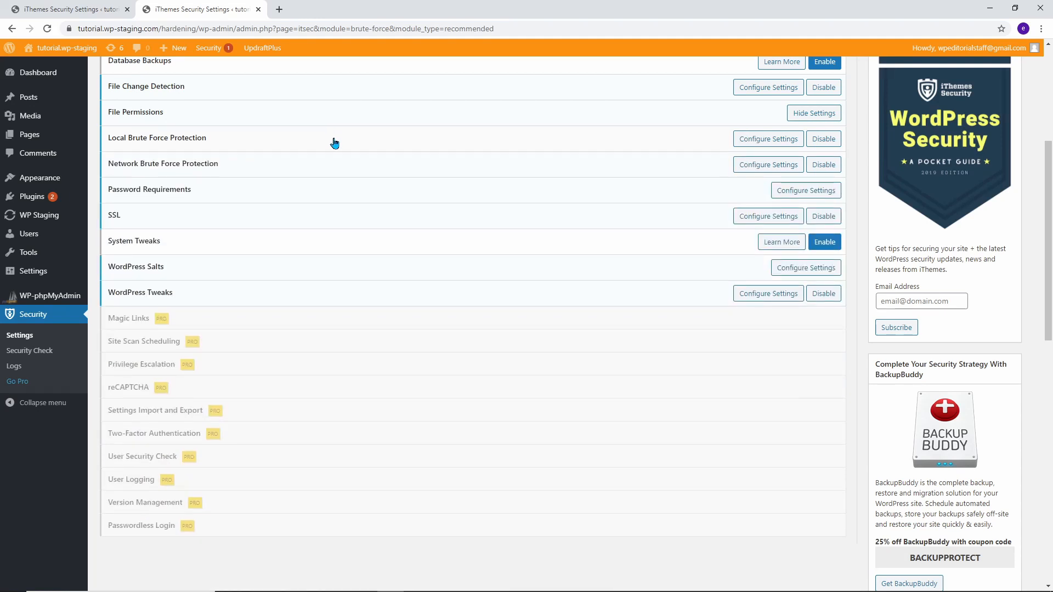
Briefly view the Network Brute Force Protection settings, then collapse the module
click(331, 163)
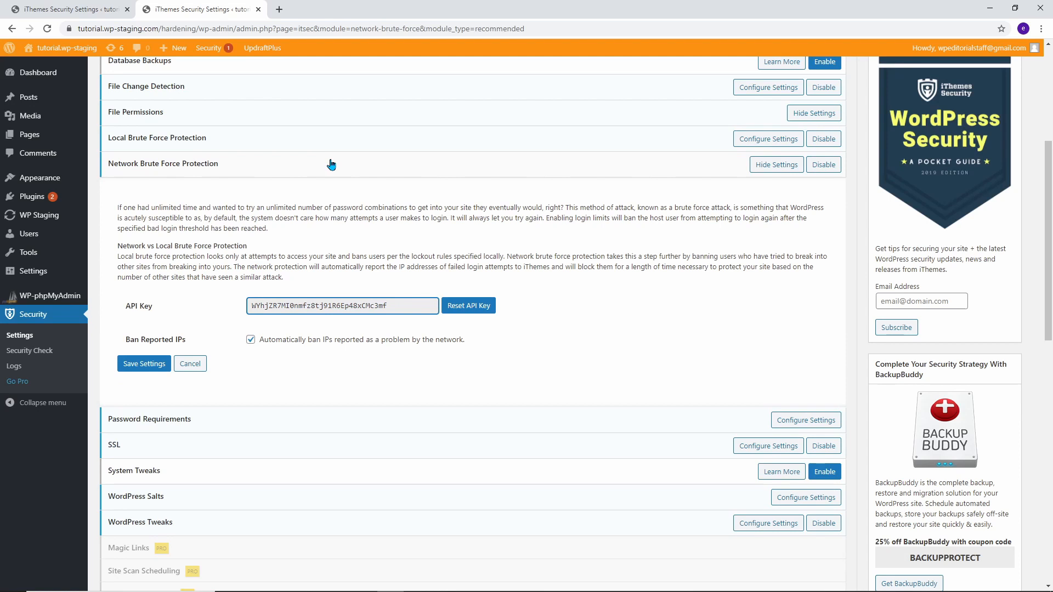
click(331, 163)
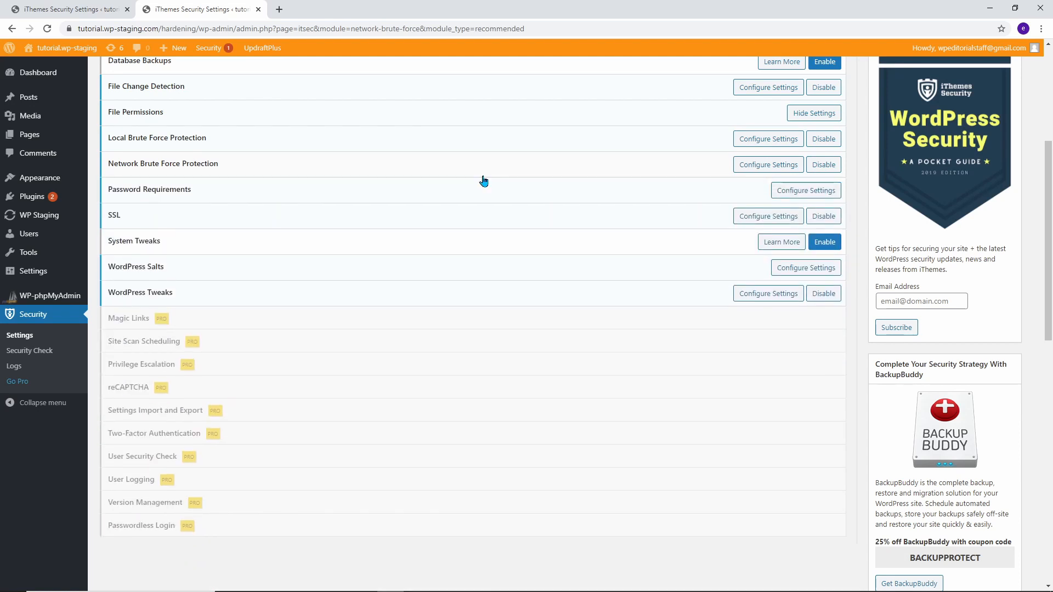
In Password Requirements, restrict strong password enforcement to the Administrator Users group only
click(475, 190)
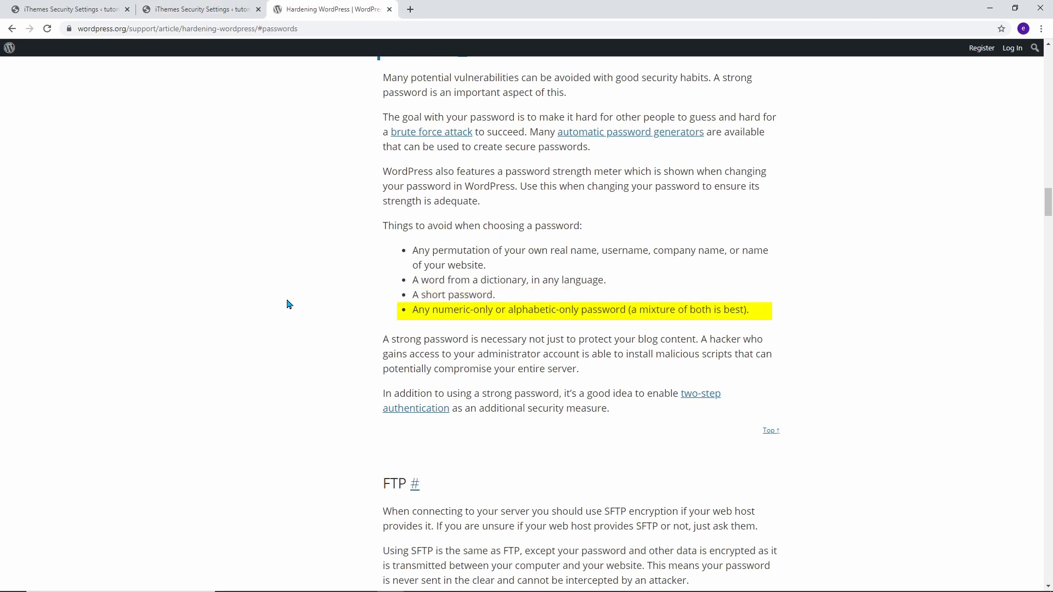
key(ctrl+shift+Tab)
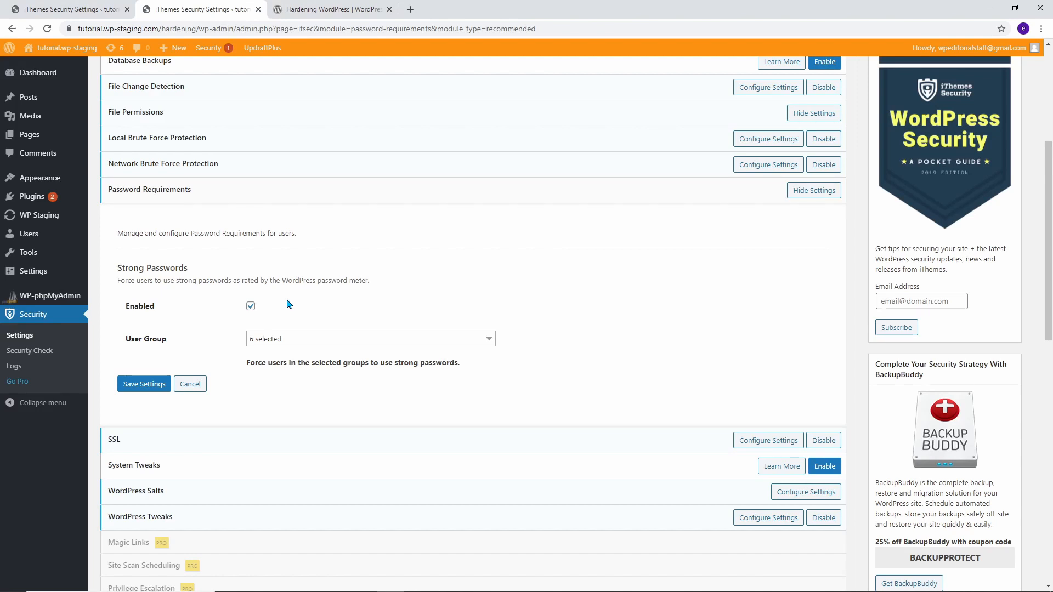
click(288, 340)
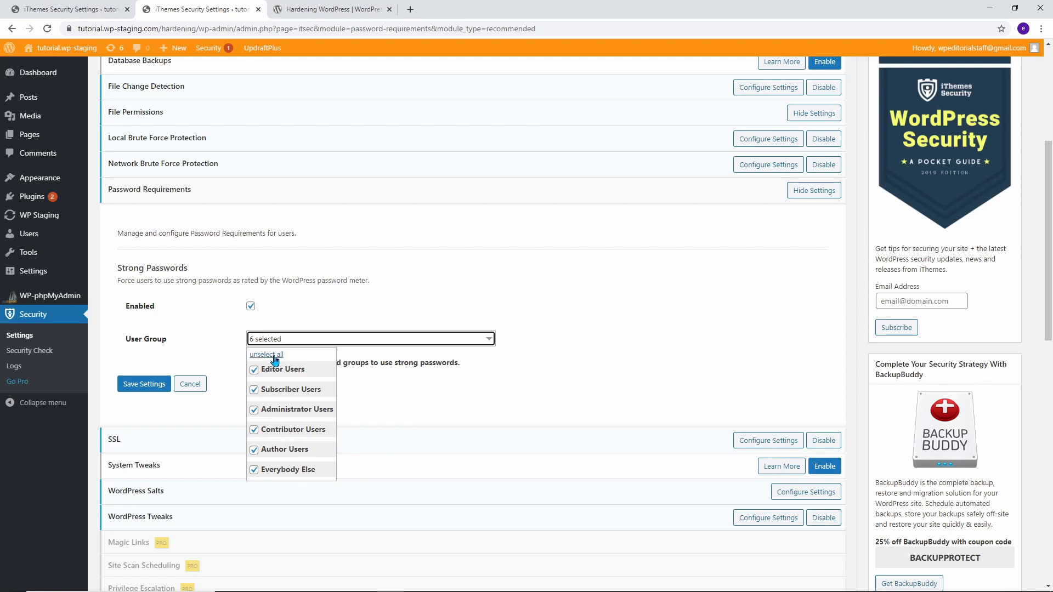
click(267, 354)
click(253, 411)
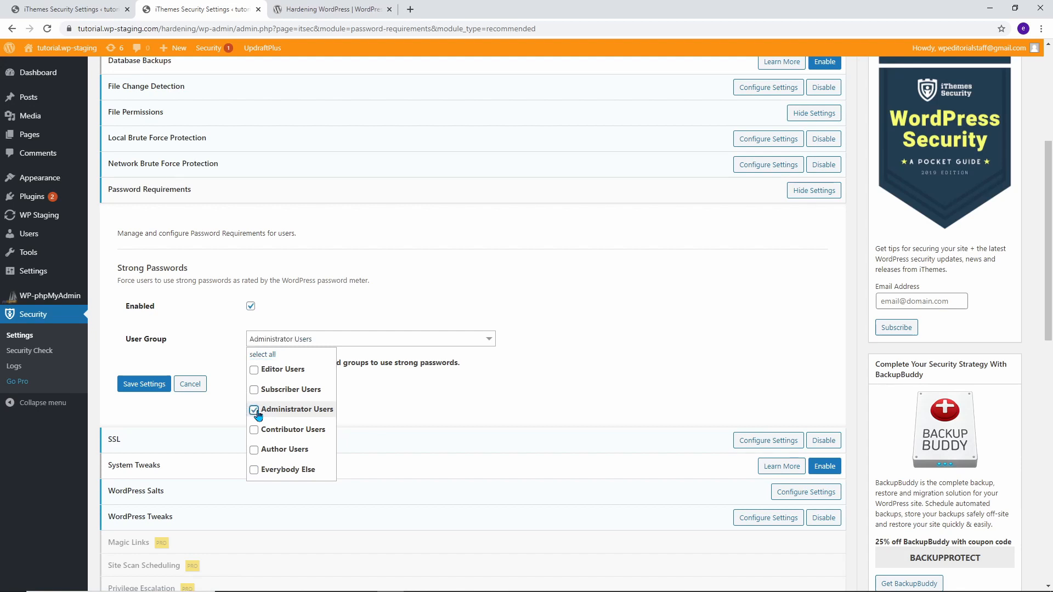
click(209, 405)
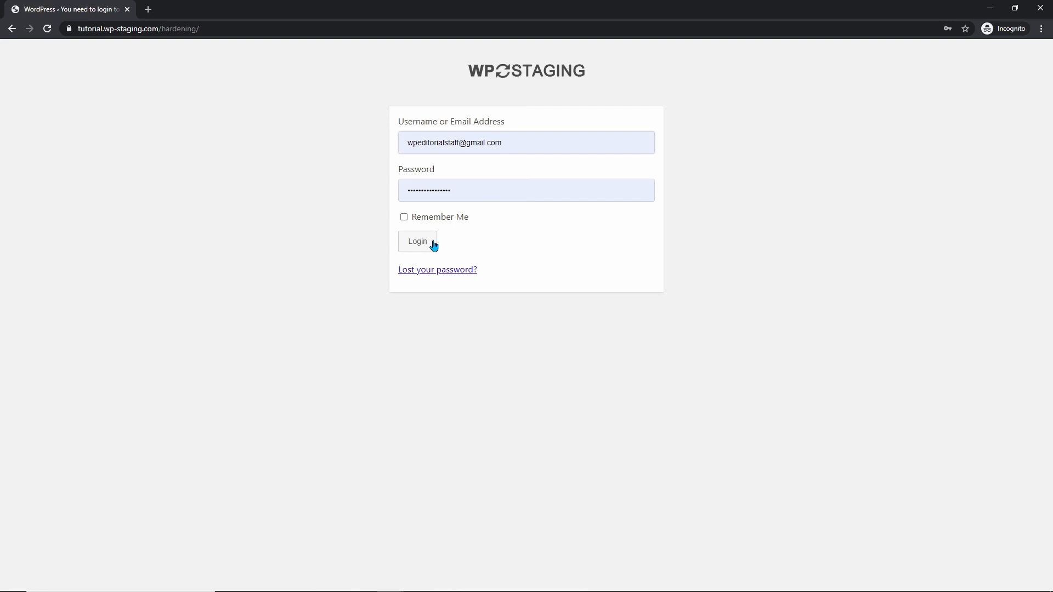
Log in to the hardening staging site in the incognito window with the filled-in credentials
click(433, 245)
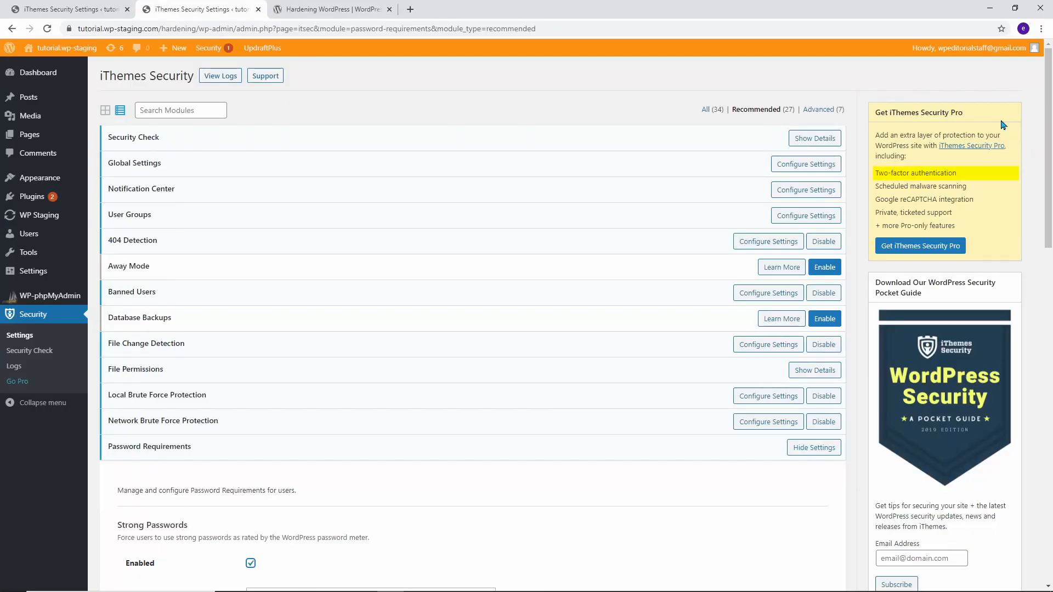
Find the WP 2FA – Two-factor Authentication for WordPress plugin by searching for "wp 2fa", then install and activate it
mouse_move(76, 200)
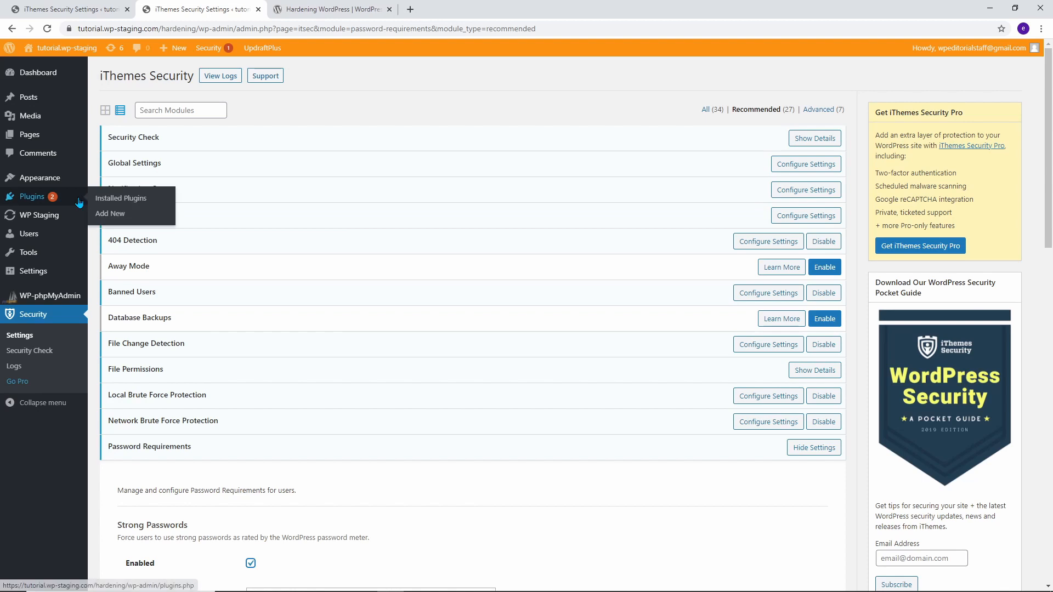
click(115, 220)
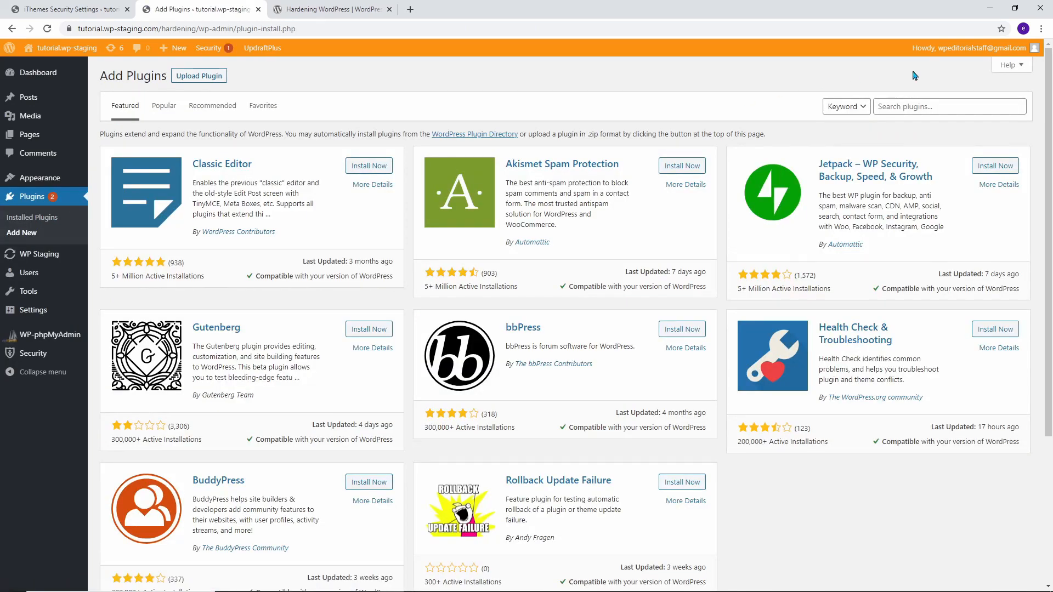
click(908, 106)
text(wp 2fa)
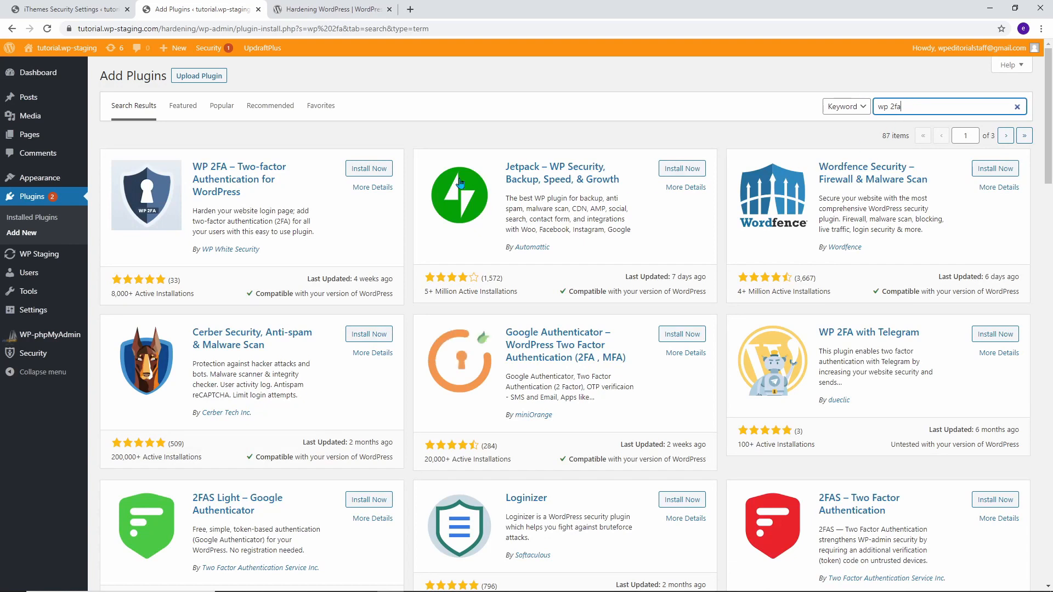
click(385, 176)
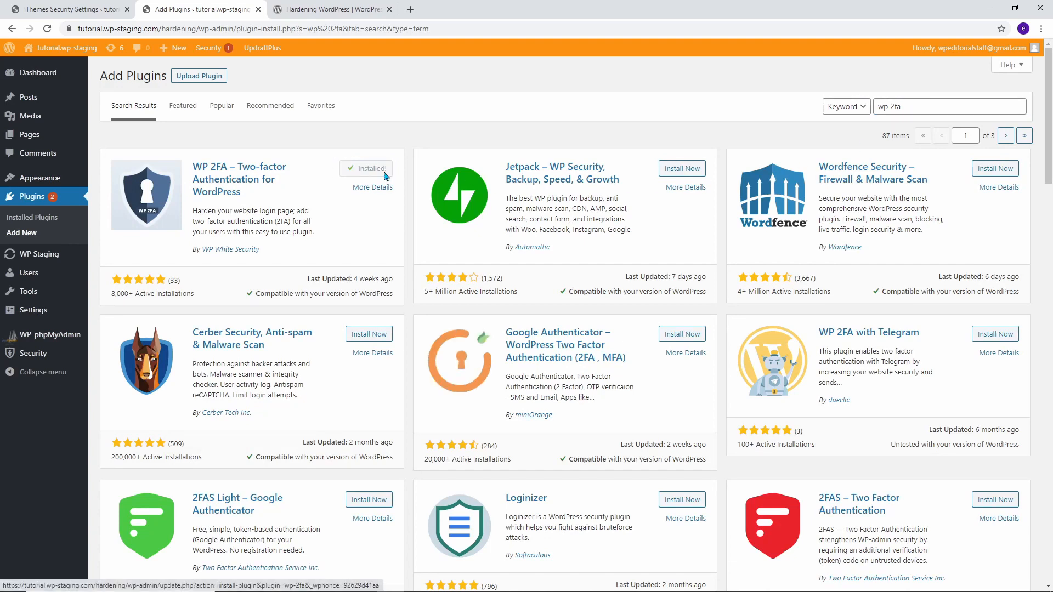
click(385, 171)
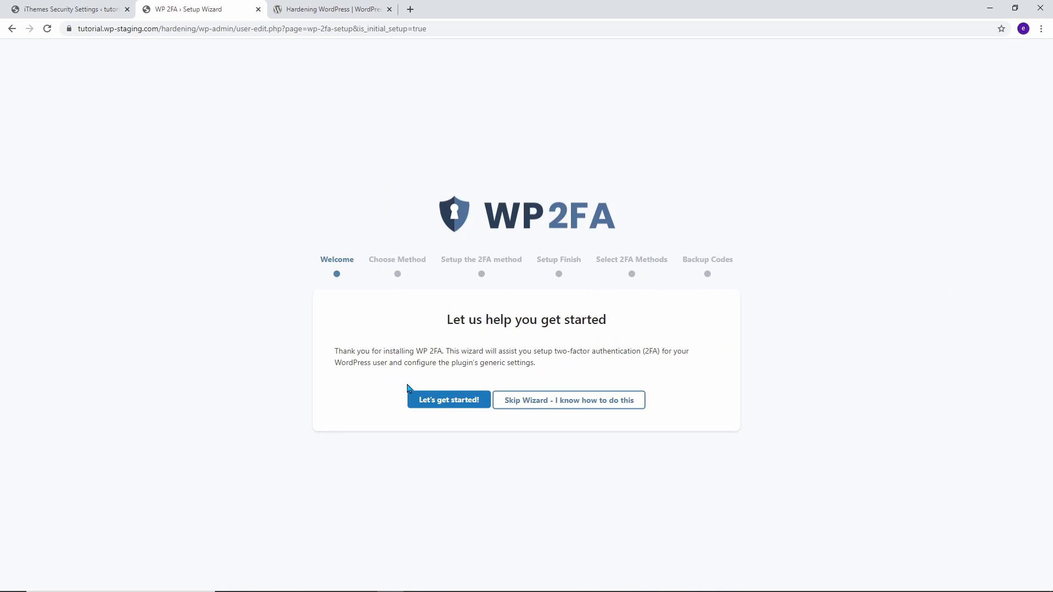
Go through the WP 2FA setup wizard with the authenticator app method and enter the one-time authentication code to finish
click(414, 402)
click(510, 400)
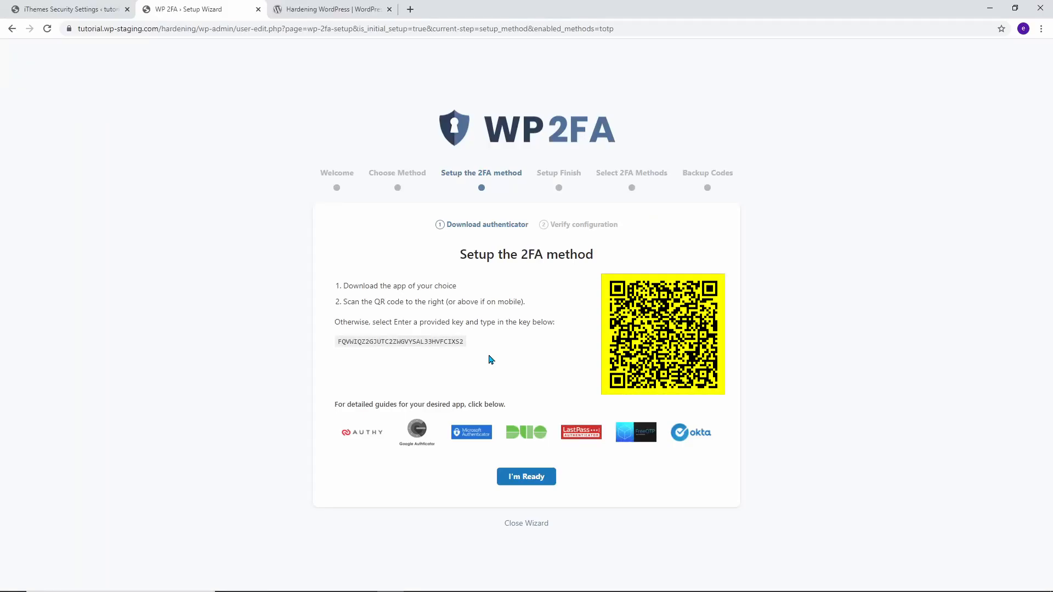
click(529, 476)
click(526, 374)
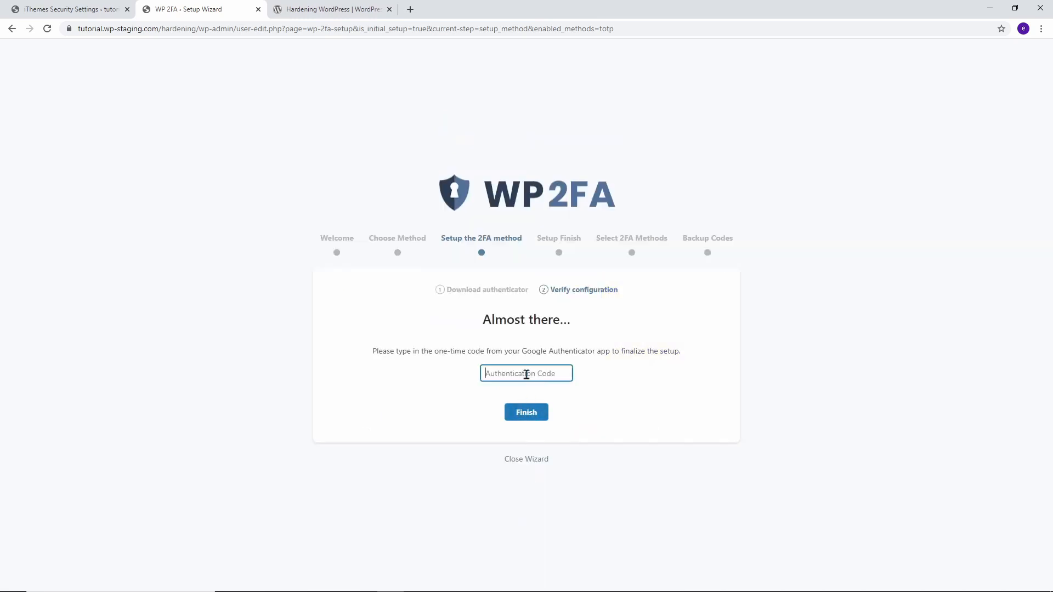
click(527, 416)
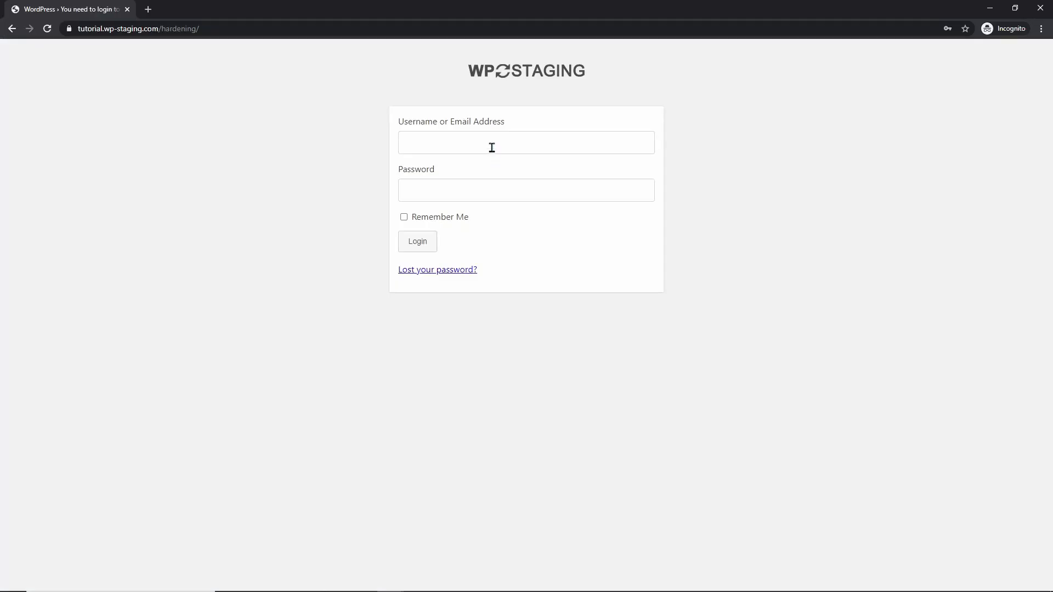
Test the two-factor login in the incognito window with the account credentials and the authentication code from the app
click(492, 144)
click(493, 172)
click(433, 242)
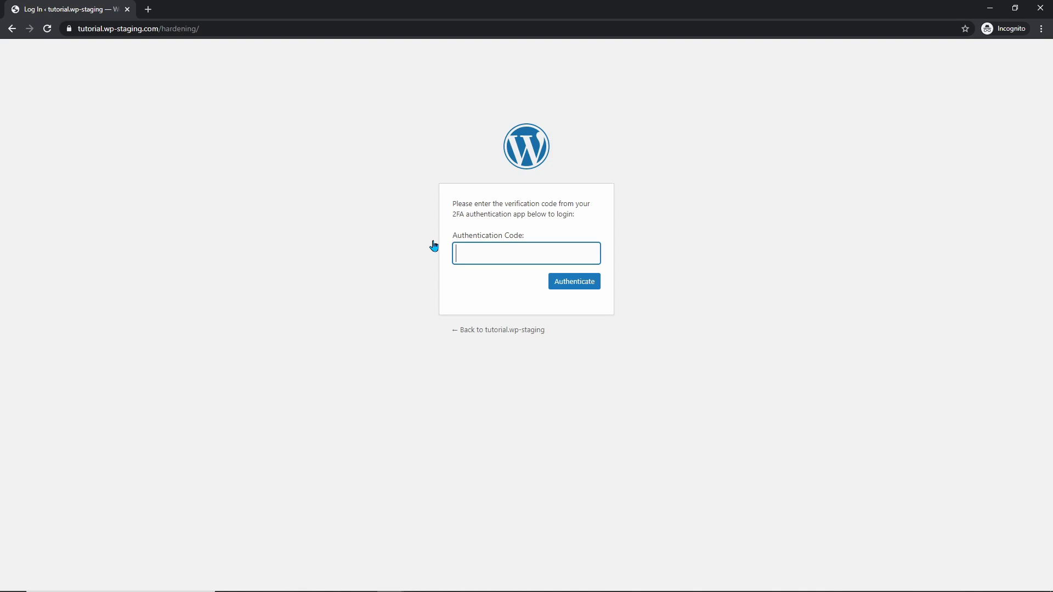
click(597, 284)
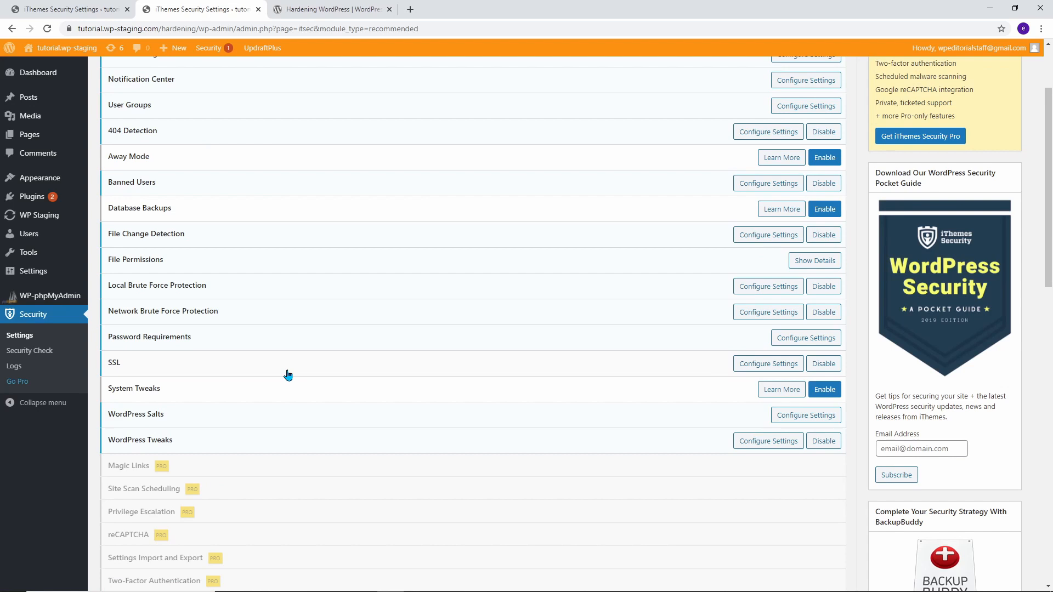
Review the SSL module's setting for redirecting all HTTP page requests to HTTPS, then collapse the module
click(288, 374)
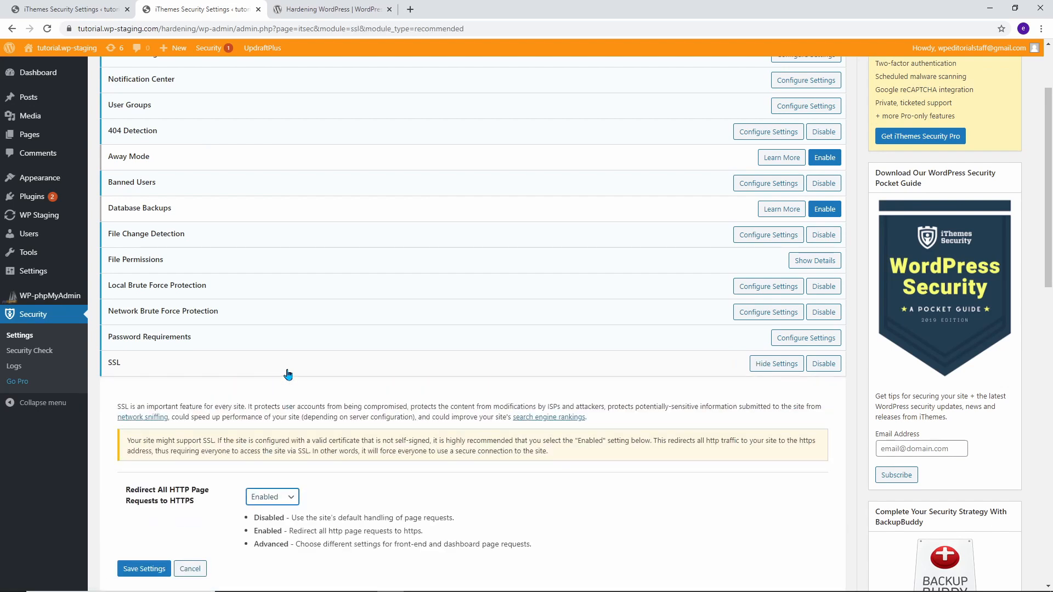
scroll(288, 373, down, 2)
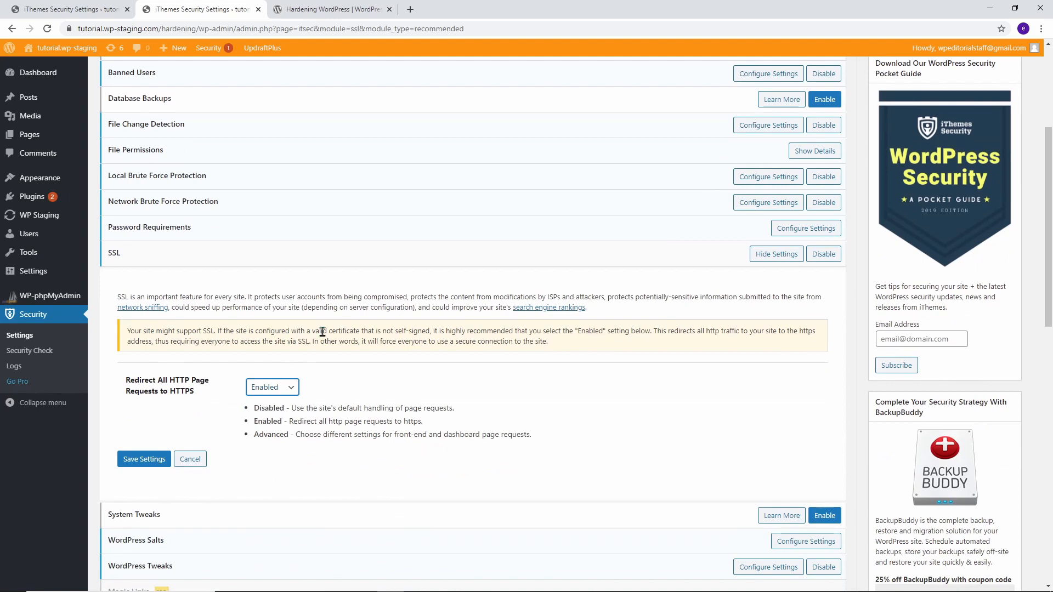
click(326, 262)
Enable the System Tweaks module and turn on Disable Directory Browsing in its settings
click(337, 279)
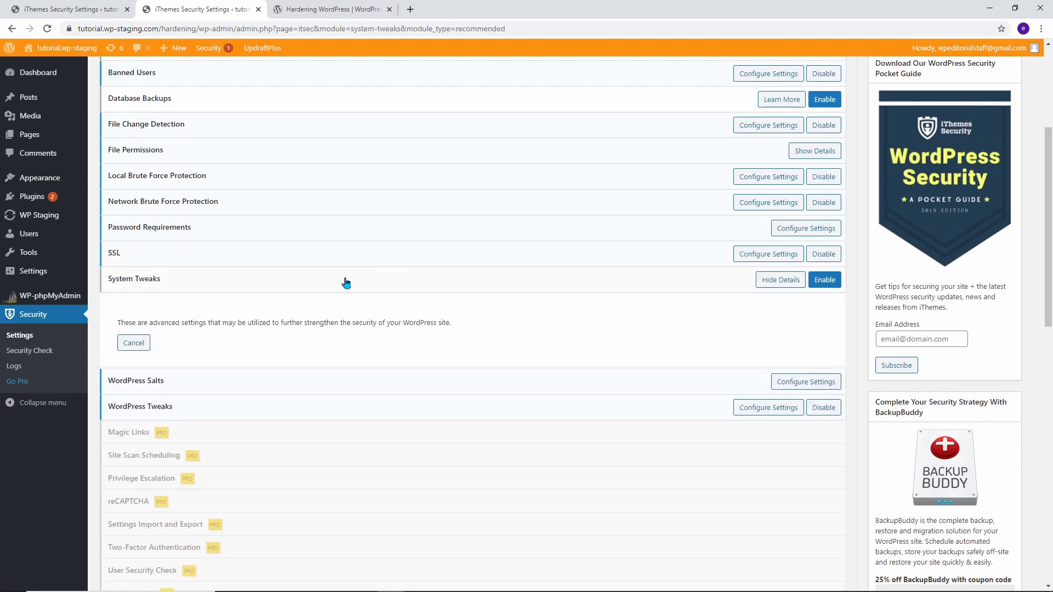
click(824, 279)
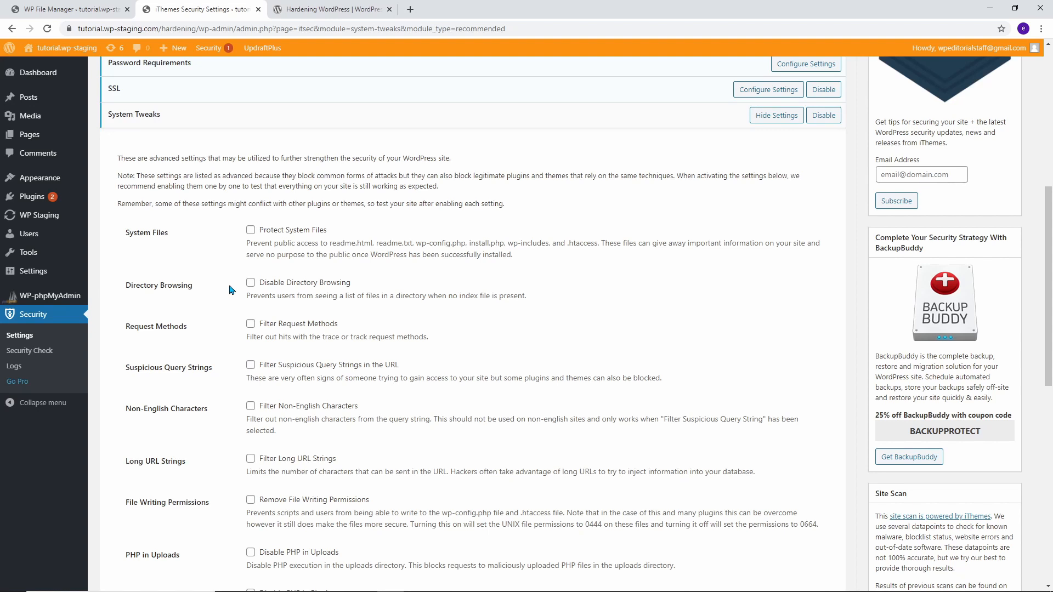
click(251, 284)
Check directory browsing by opening tutorial.wp-staging.com/wp-content in a new tab, then close that tab
key(ctrl+t)
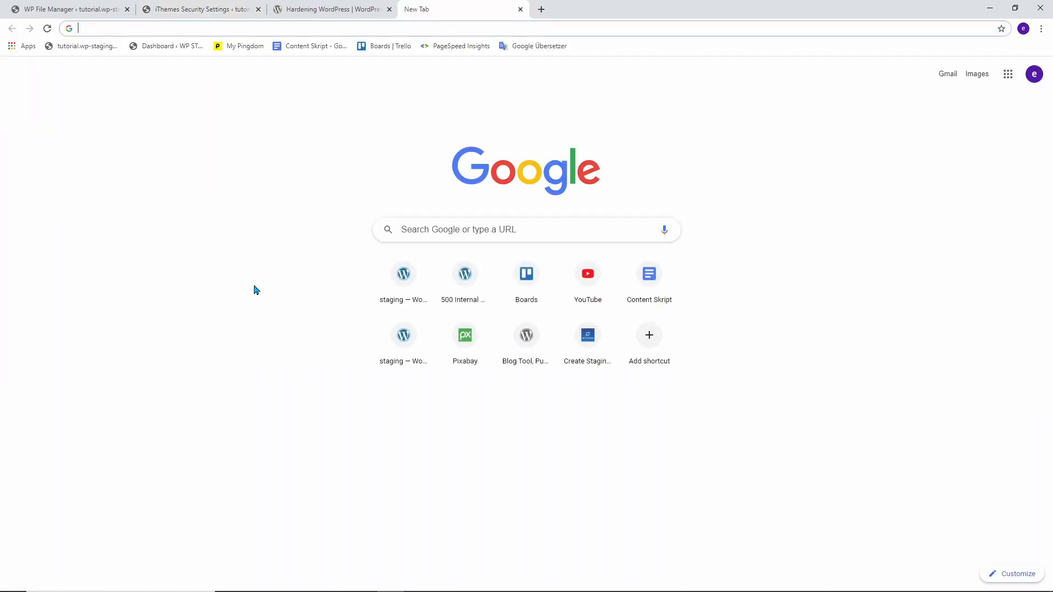
text(tutorial.wp-staging.com/w)
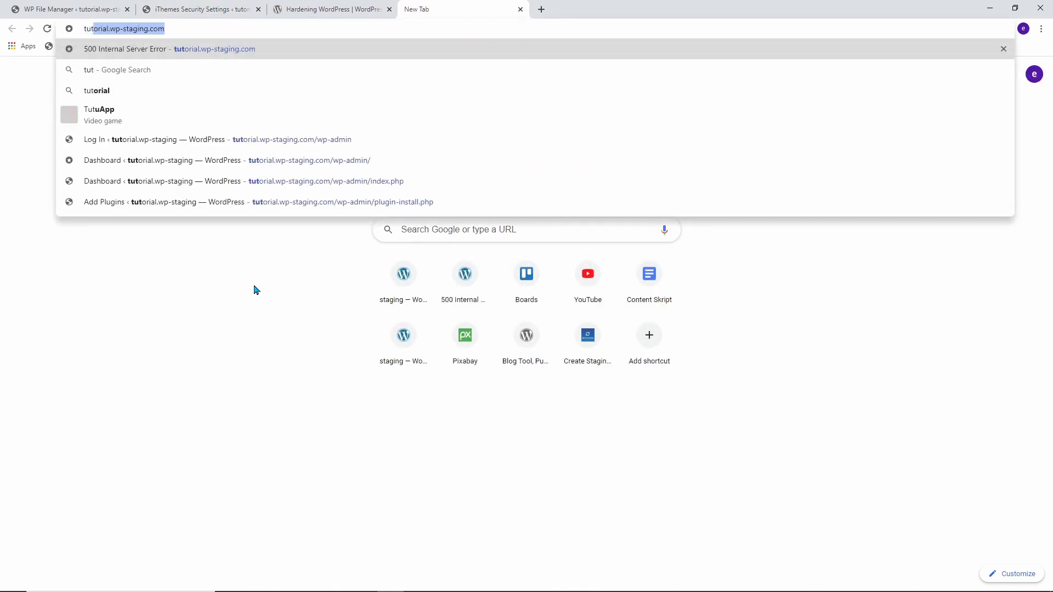
text(p-content)
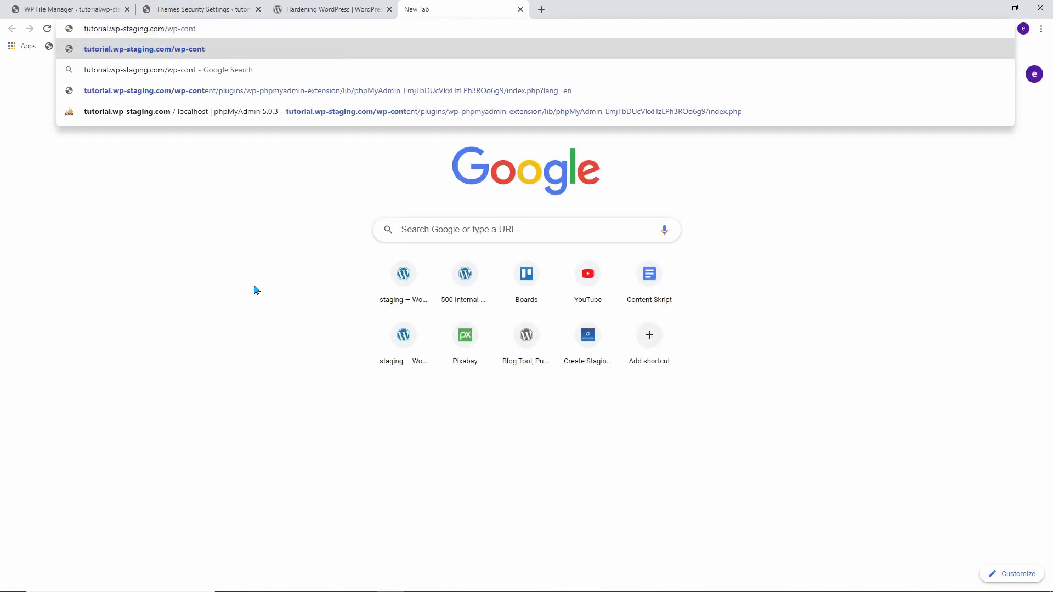
key(Return)
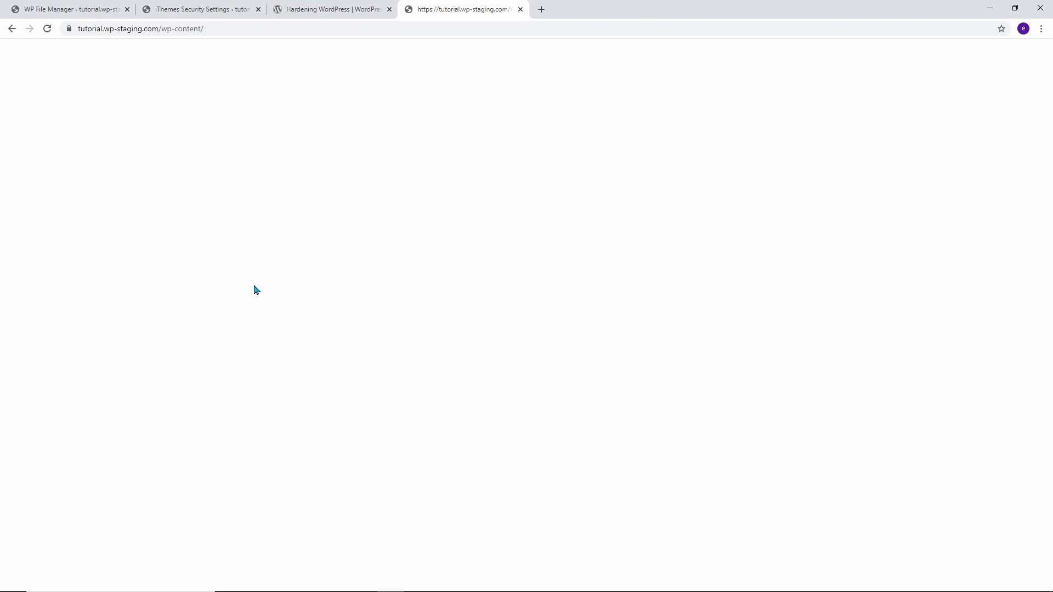
key(ctrl+w)
scroll(253, 263, down, 1)
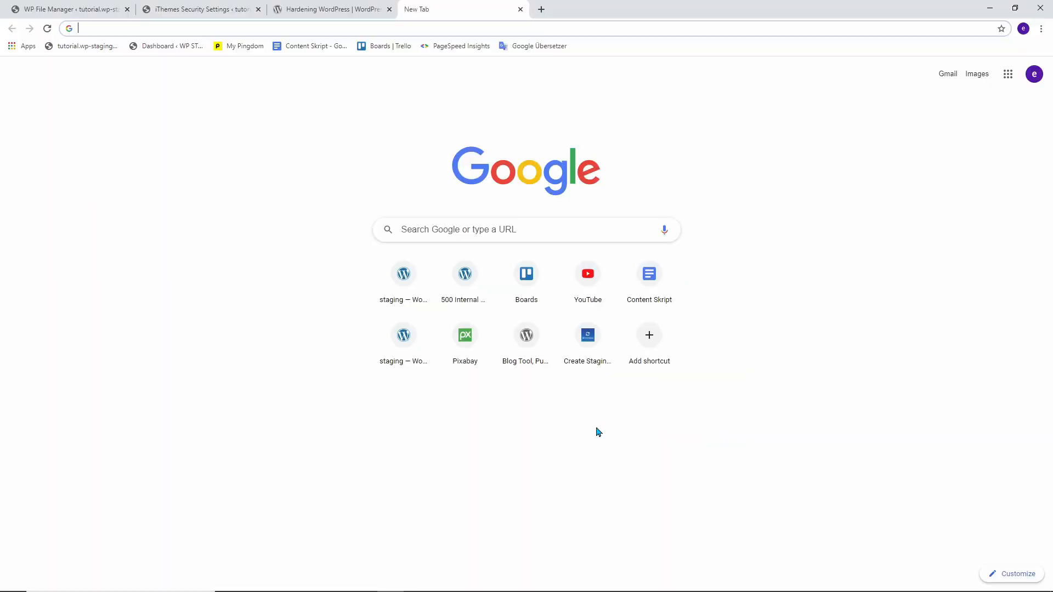
Search the web for filezilla and open the FileZilla project's official site
text(fil)
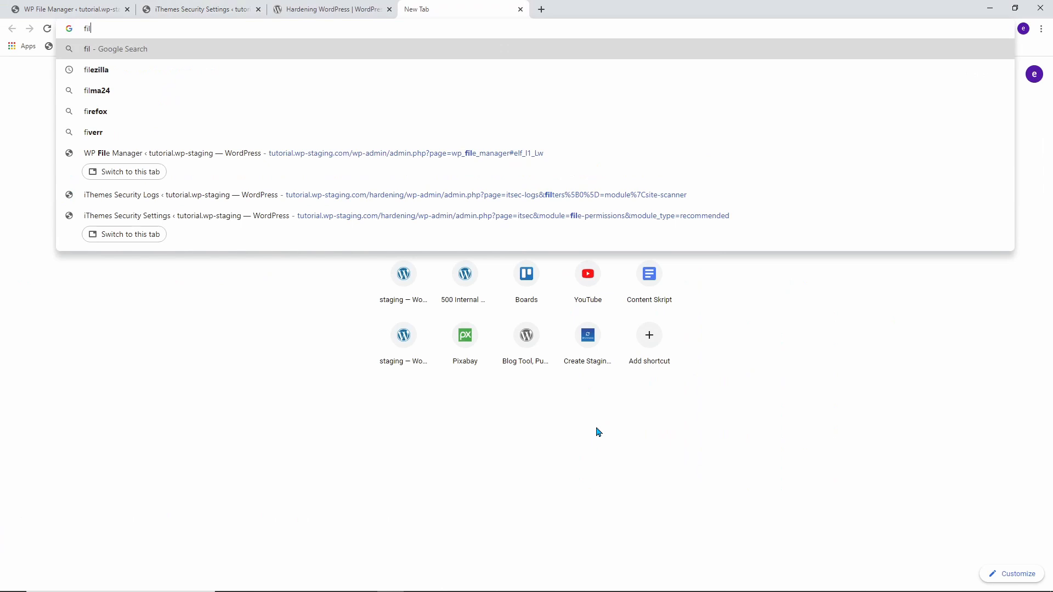
text(ezillla)
key(Return)
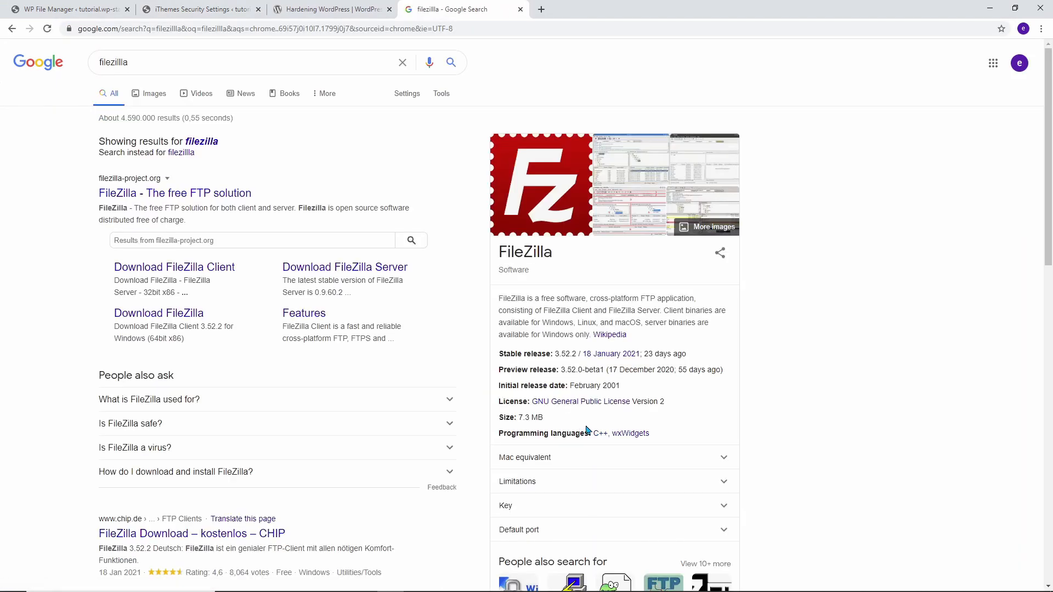
click(216, 196)
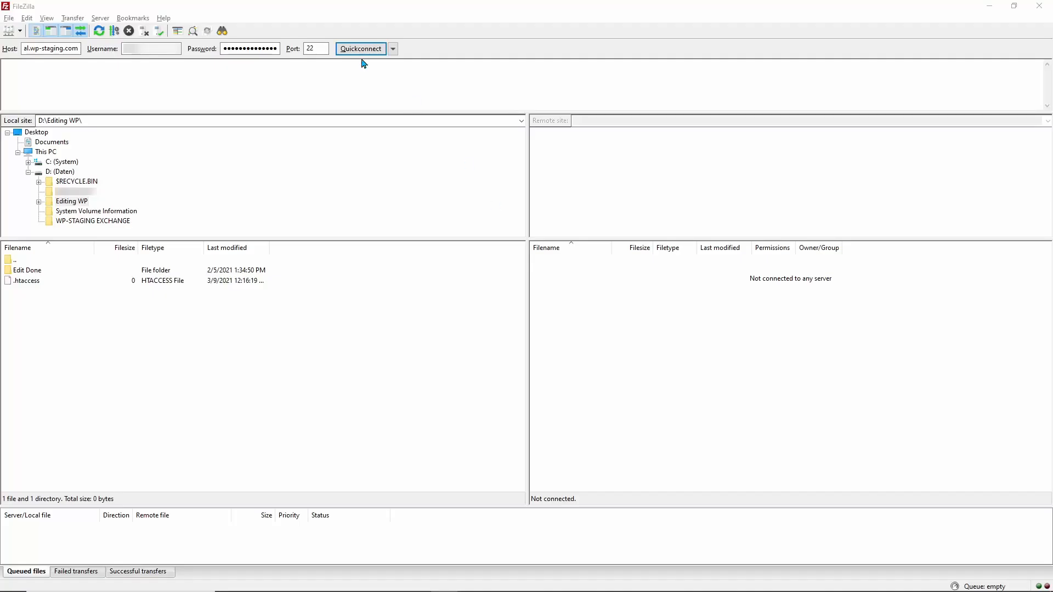
In FileZilla, connect to tutorial.wp-staging.com on port 22 and set the permissions of wp-config.php in /var/www/html to 400
click(361, 55)
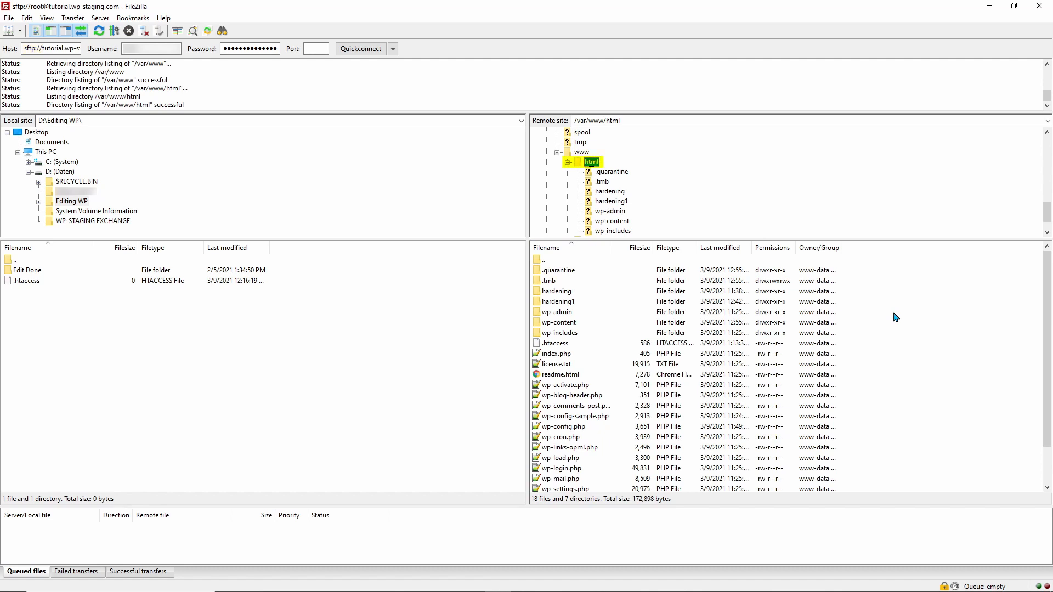
click(561, 430)
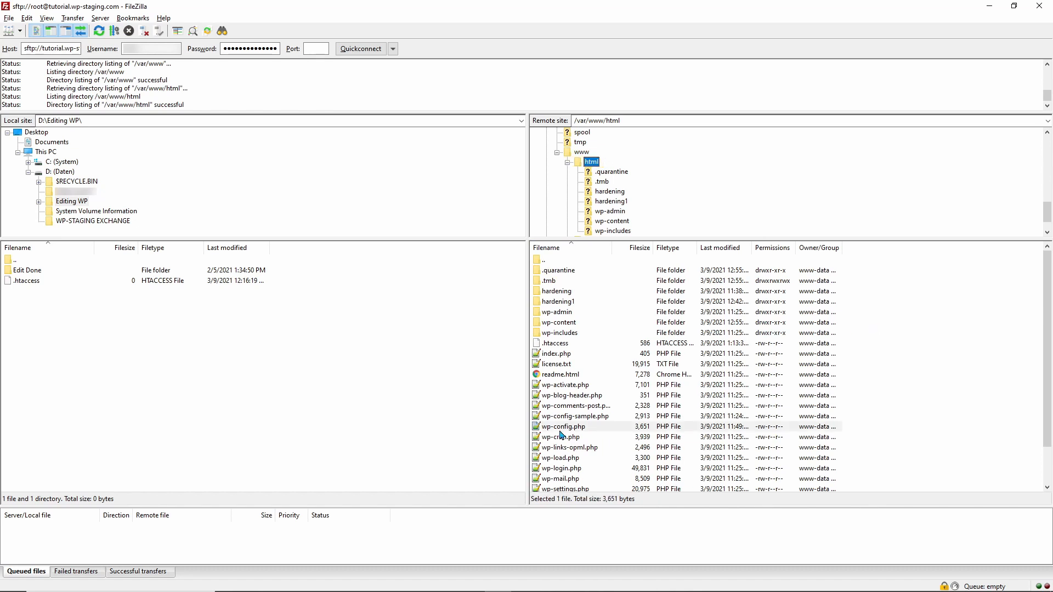
right_click(561, 430)
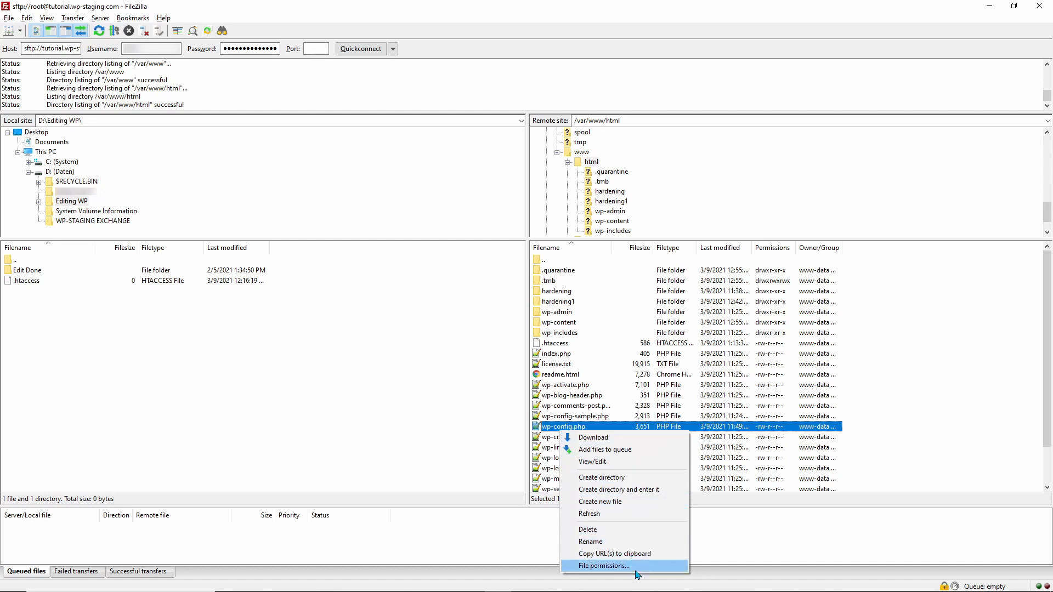
click(603, 565)
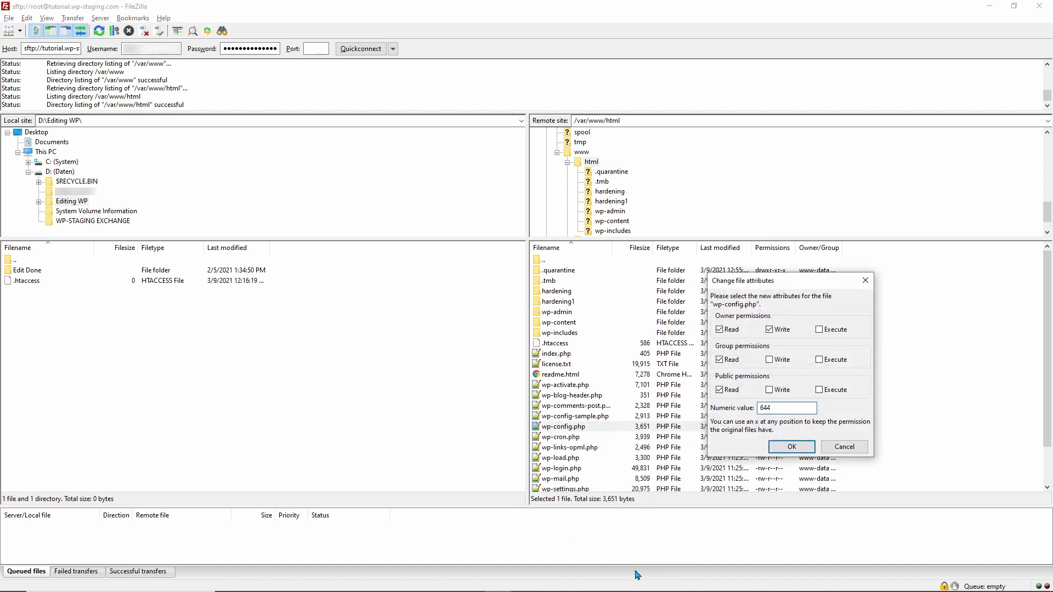
click(719, 389)
click(719, 360)
click(769, 330)
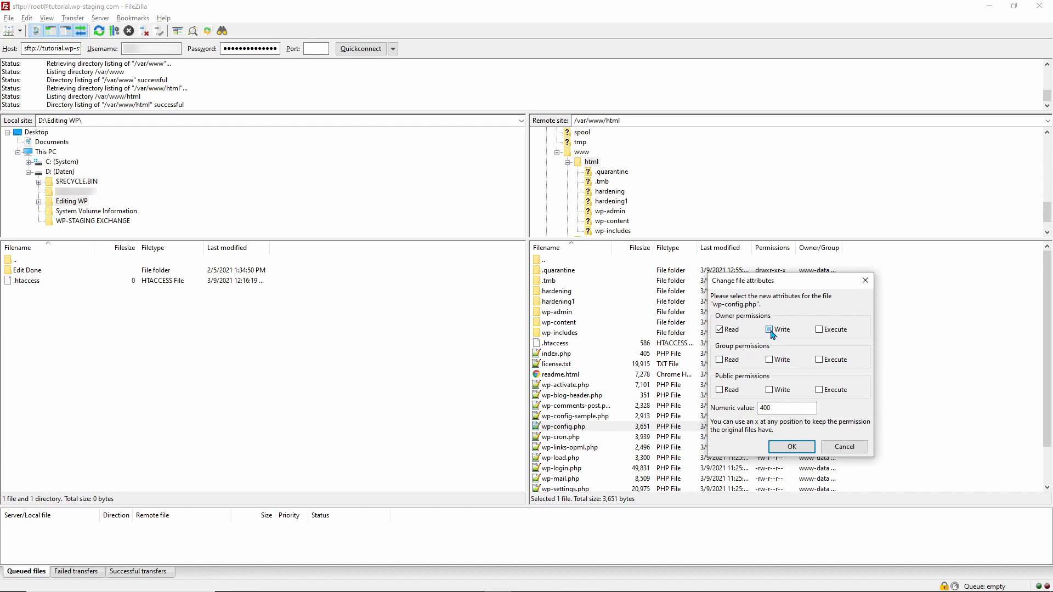
click(798, 447)
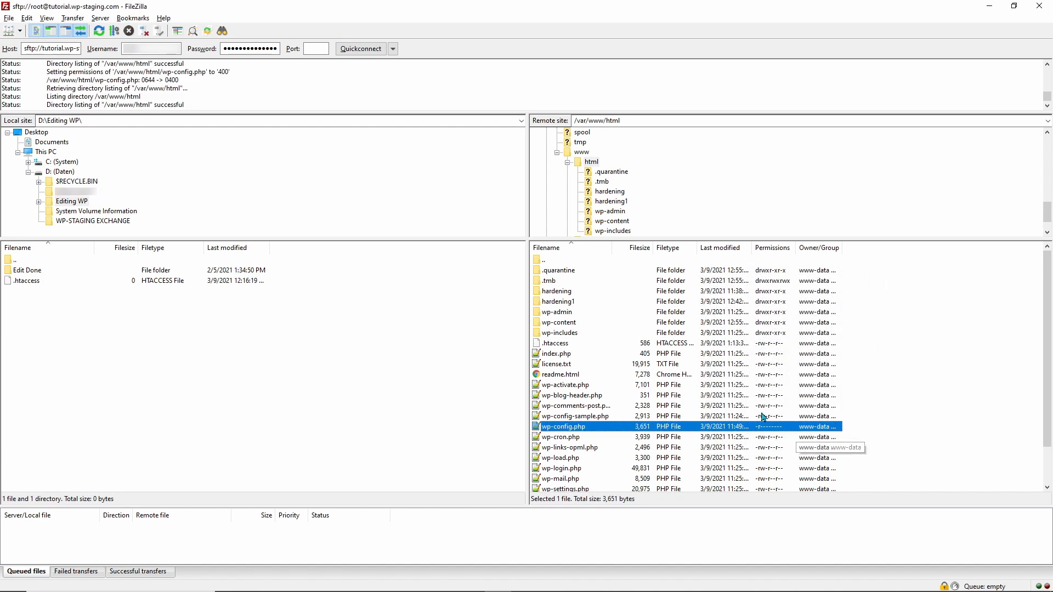
Restrict the .htaccess file's permissions to owner read only by removing owner write, group read and public read
right_click(595, 346)
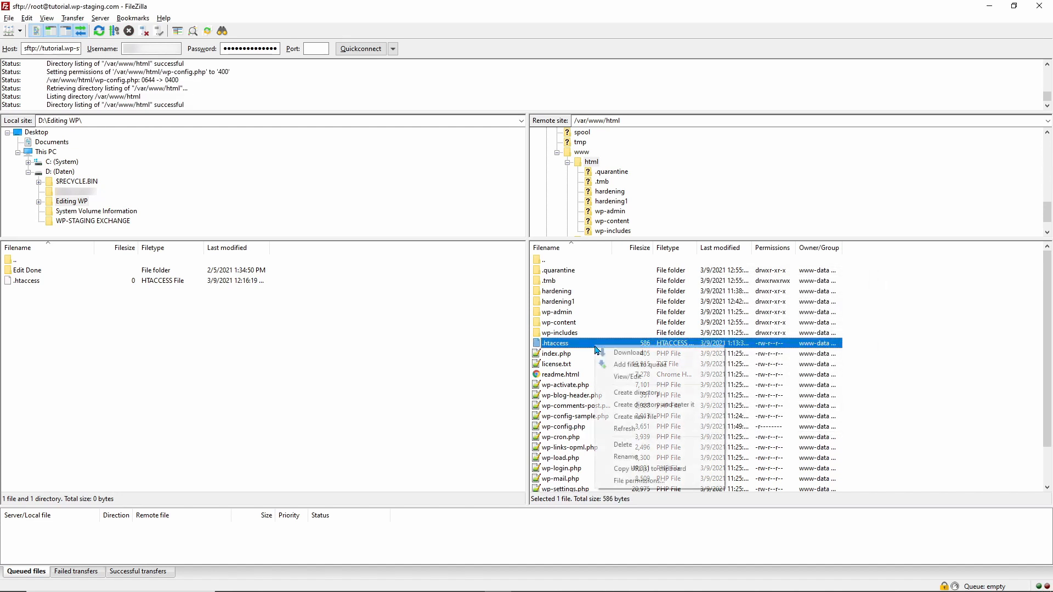
click(677, 481)
click(721, 389)
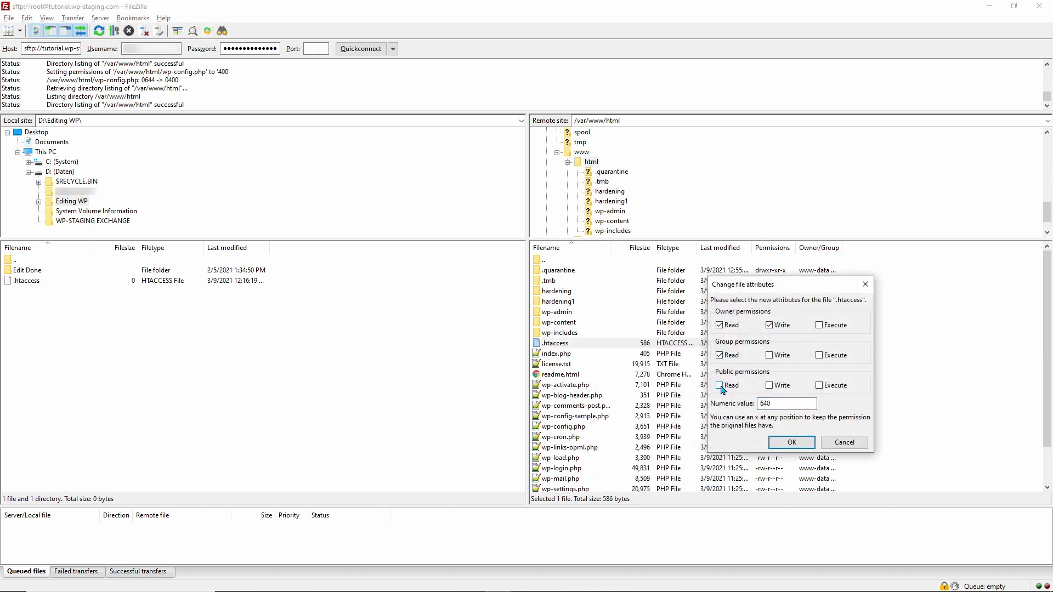
click(720, 358)
click(769, 325)
click(790, 444)
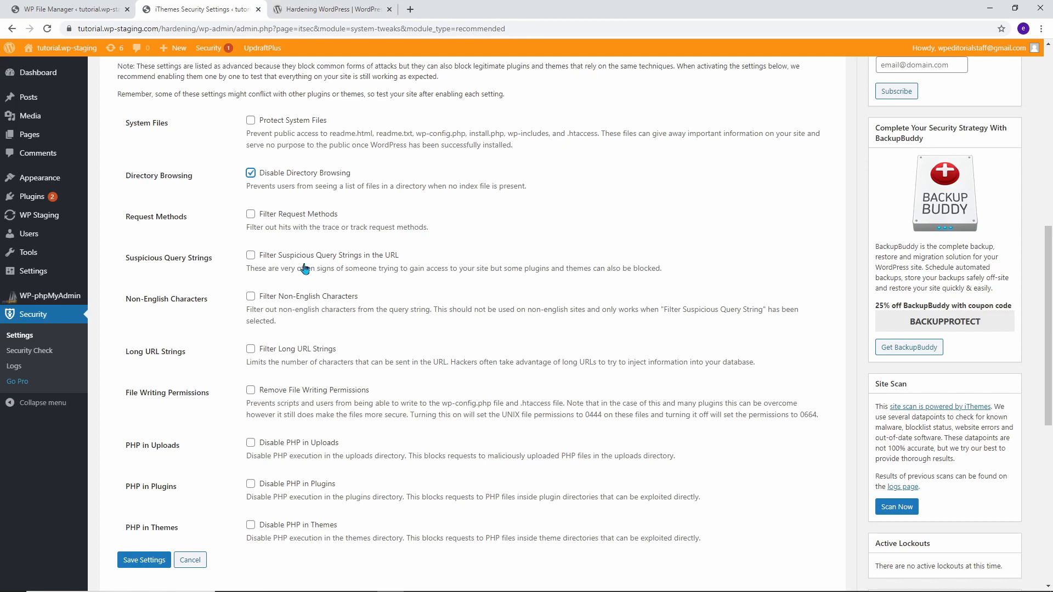
In the browser's iThemes System Tweaks settings, disable PHP in uploads, plugins and themes, and save the settings
click(251, 443)
click(251, 484)
click(251, 525)
click(145, 560)
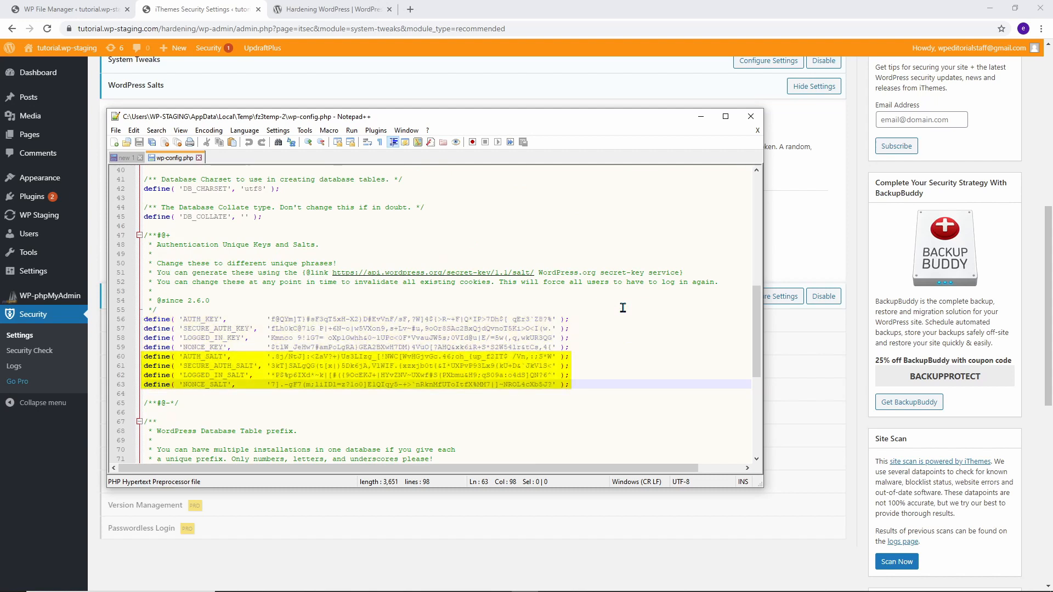
Minimize the wp-config.php editor, look at the Change WordPress Salts option, and collapse the module without saving
click(701, 116)
click(250, 205)
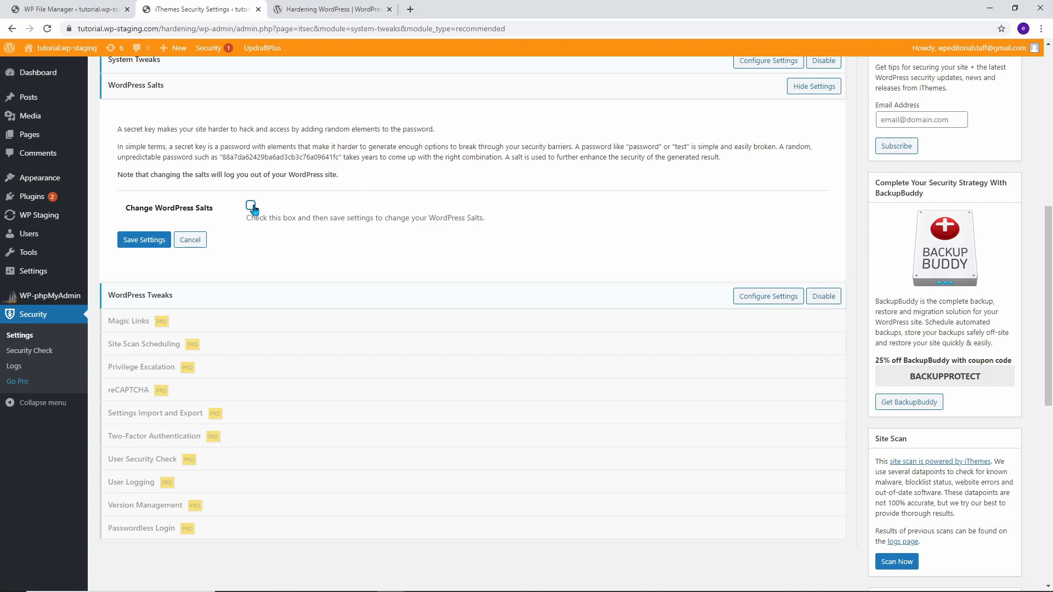
click(278, 99)
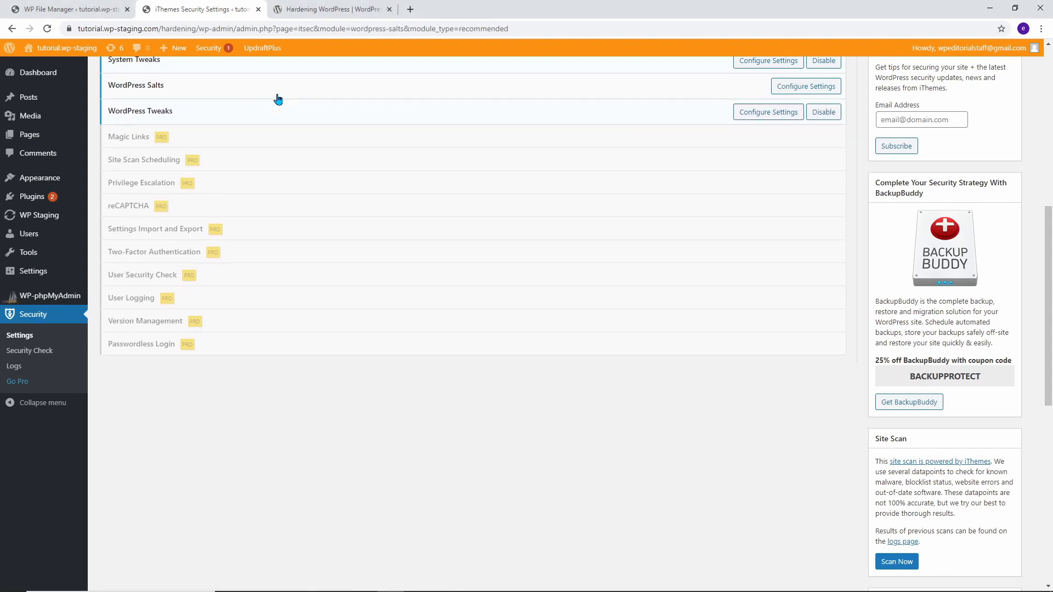
In the WordPress Tweaks module, enable Reduce Comment Spam, set XML-RPC to Disable XML-RPC (recommended), and save the settings
click(275, 117)
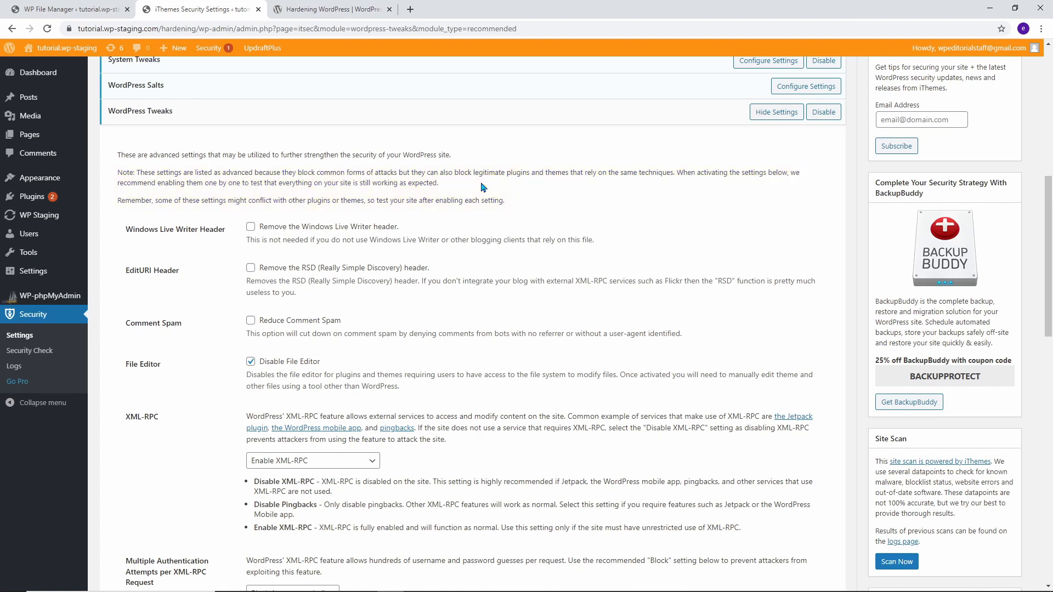
click(251, 322)
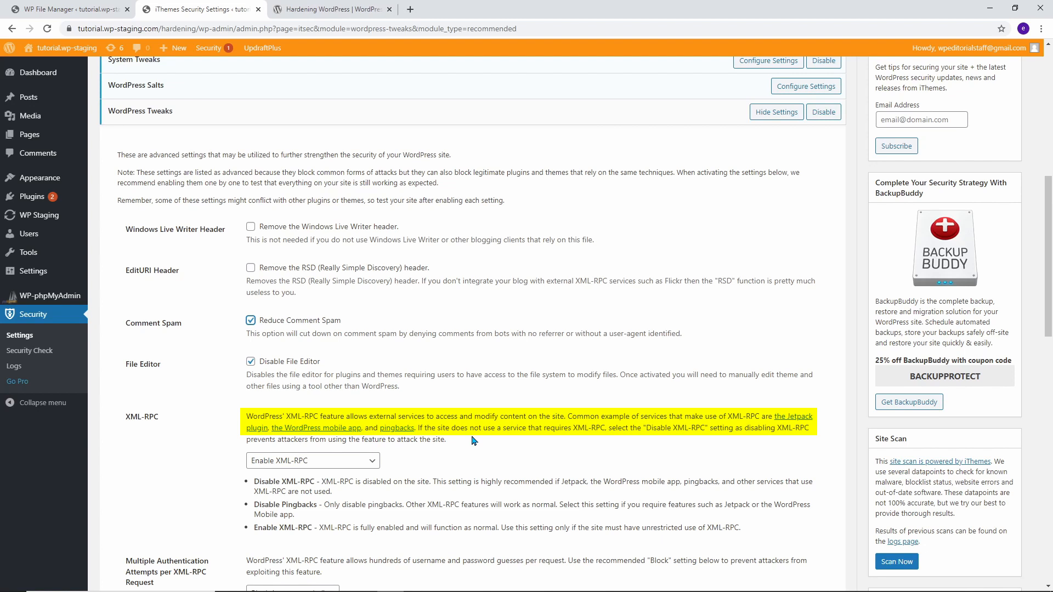
click(370, 462)
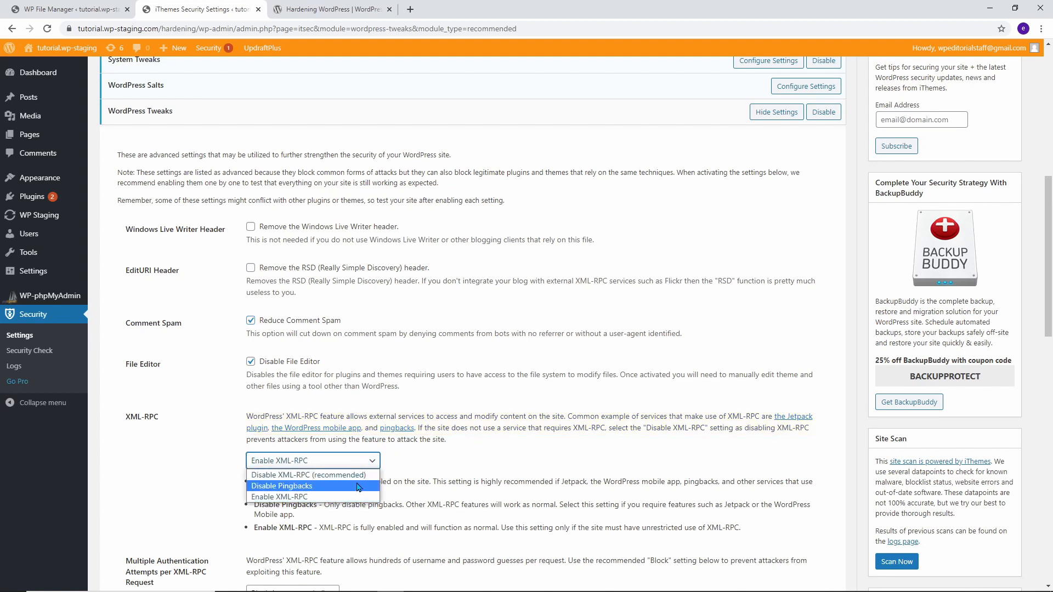
click(358, 475)
scroll(356, 481, down, 2)
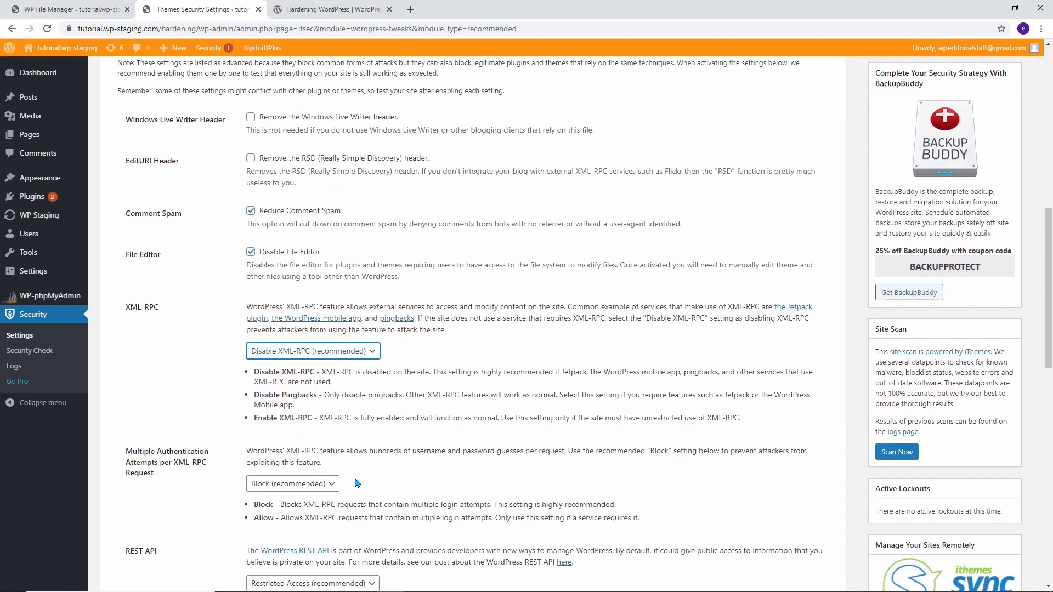
scroll(358, 482, down, 10)
click(140, 566)
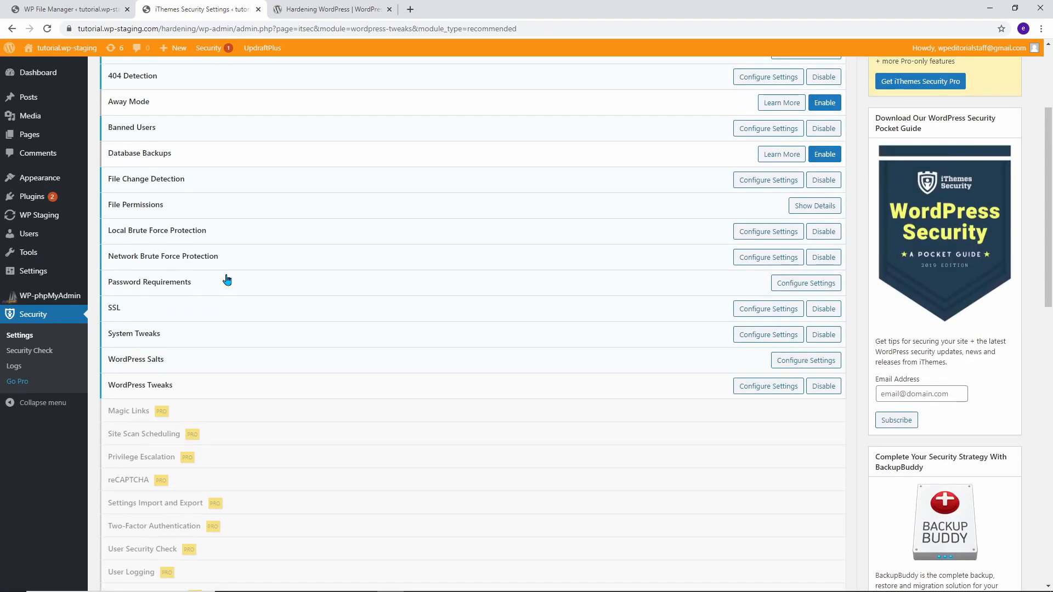
List the advanced modules and review the settings of Admin User and Change Content Directory, collapsing each one
scroll(226, 280, up, 3)
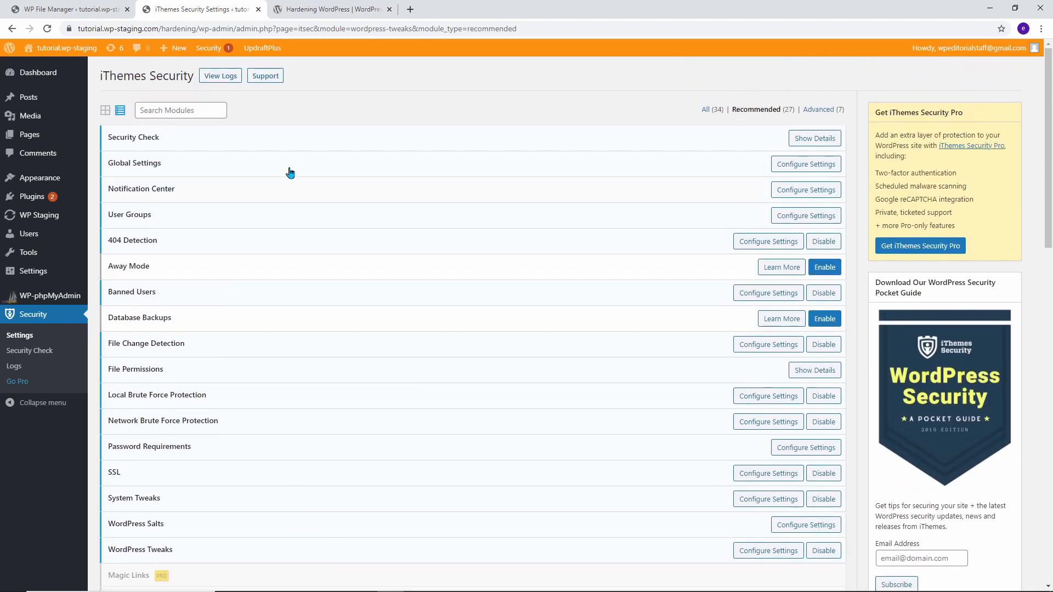
click(813, 113)
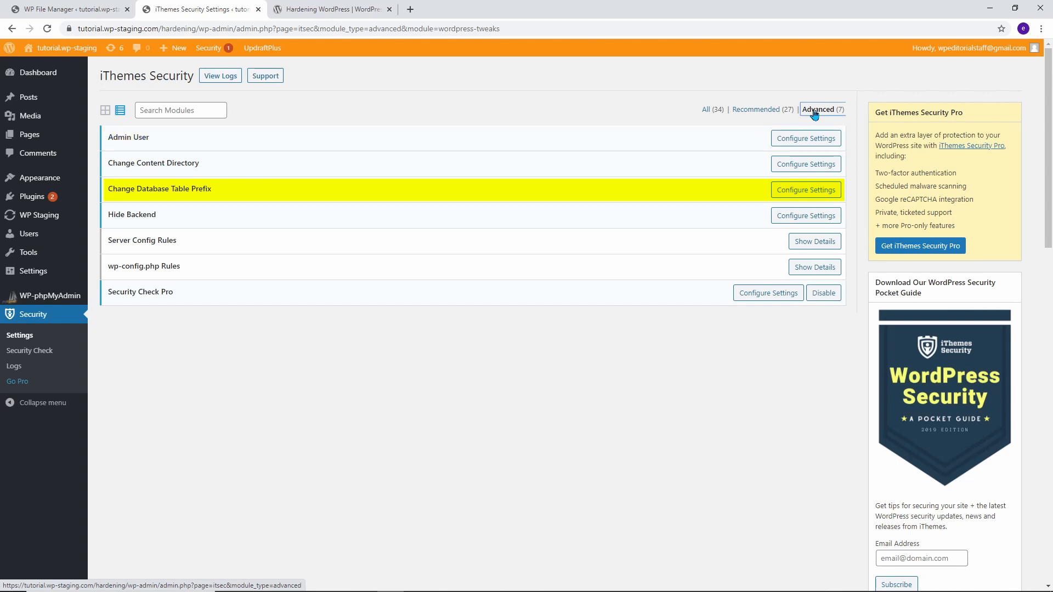
click(218, 148)
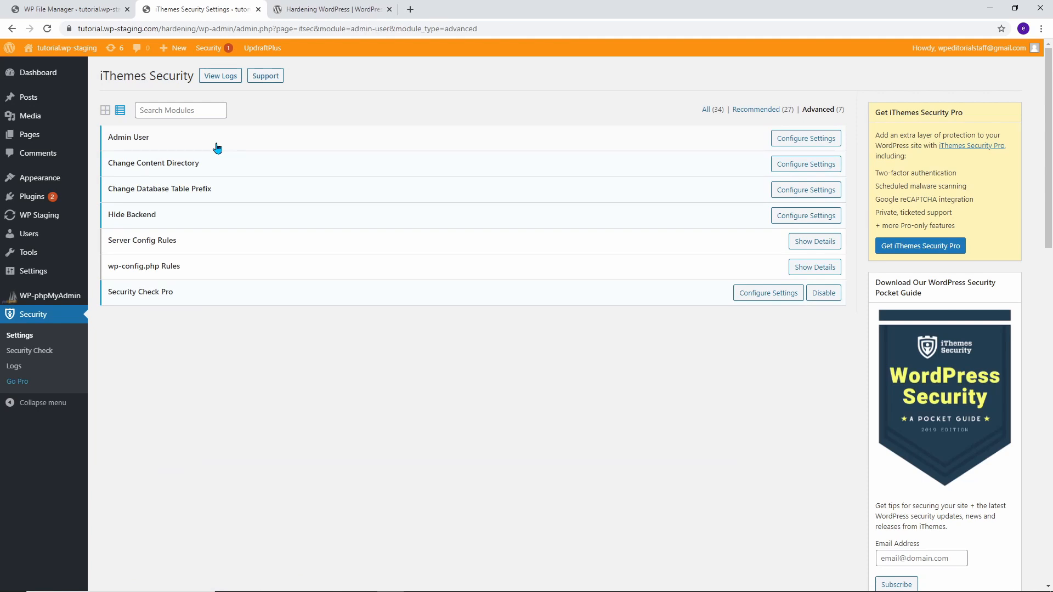
click(218, 148)
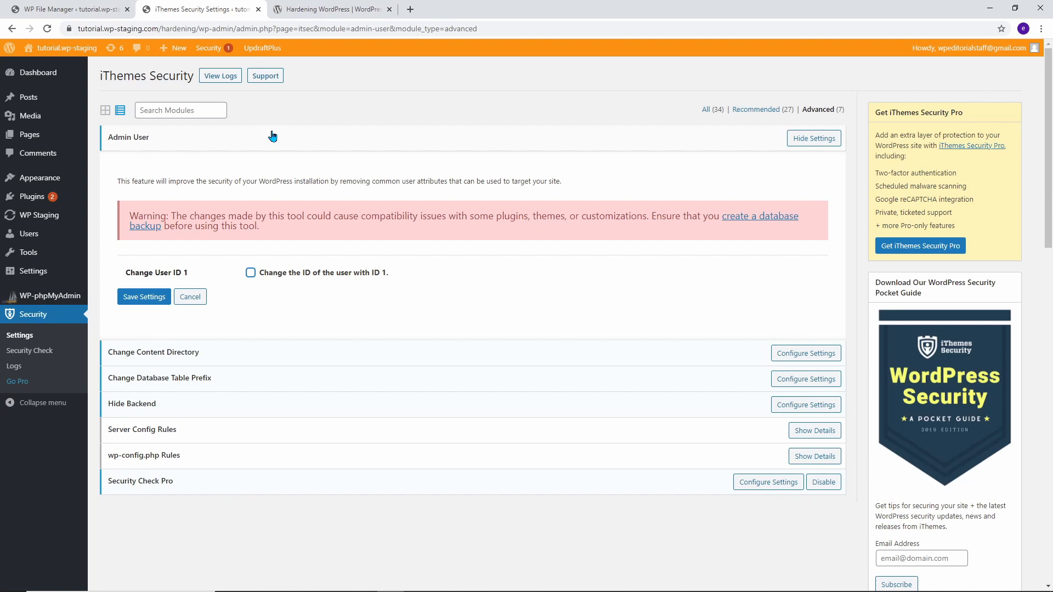
click(272, 136)
click(224, 164)
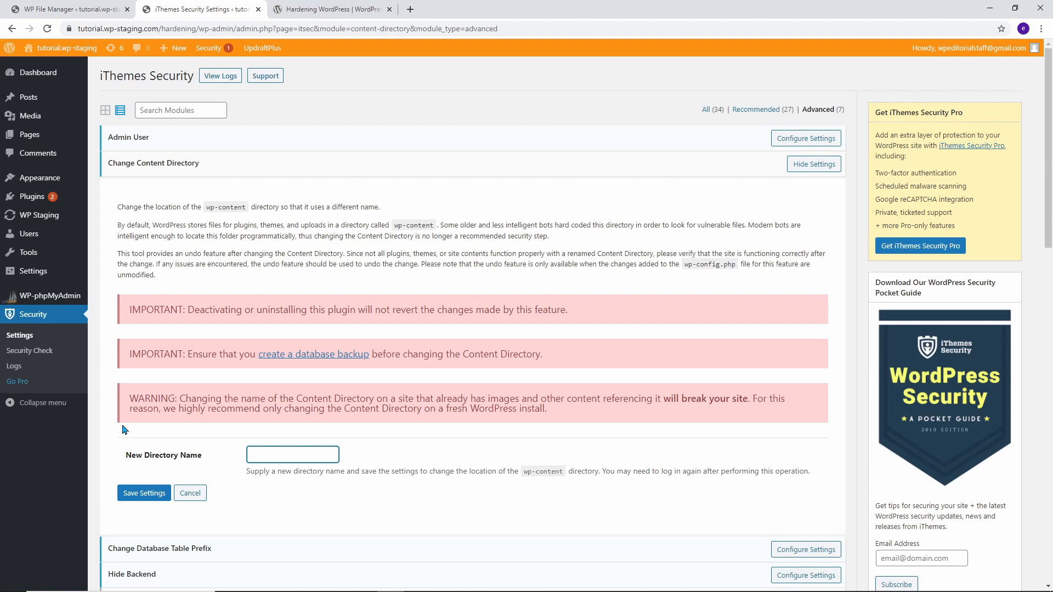
click(109, 173)
Open the Change Database Table Prefix settings and examine the wordpress database's table prefixes in WP-phpMyAdmin in a new tab
click(127, 190)
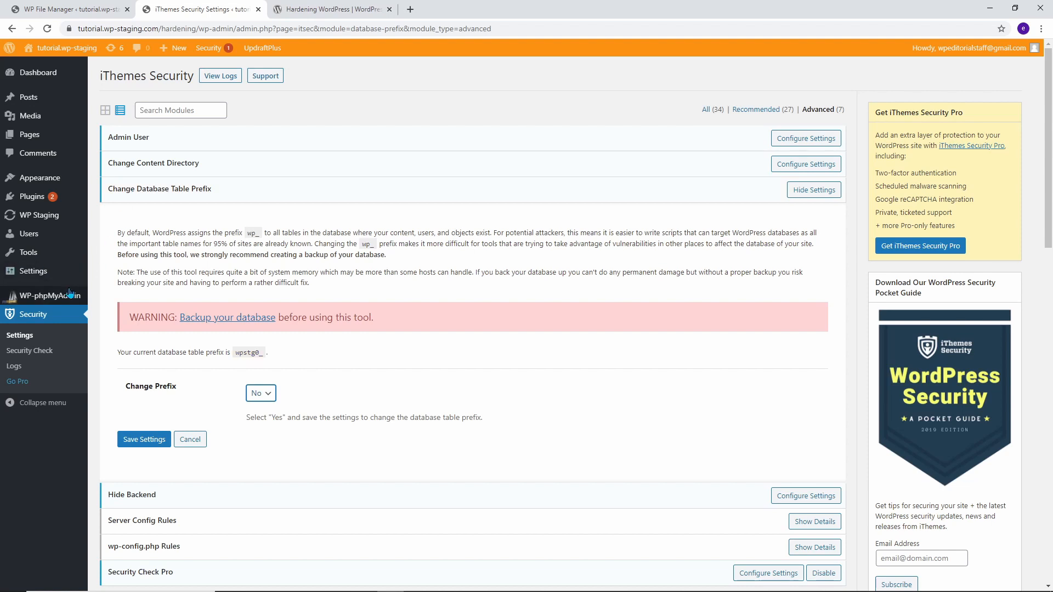
middle_click(70, 295)
click(329, 9)
click(892, 192)
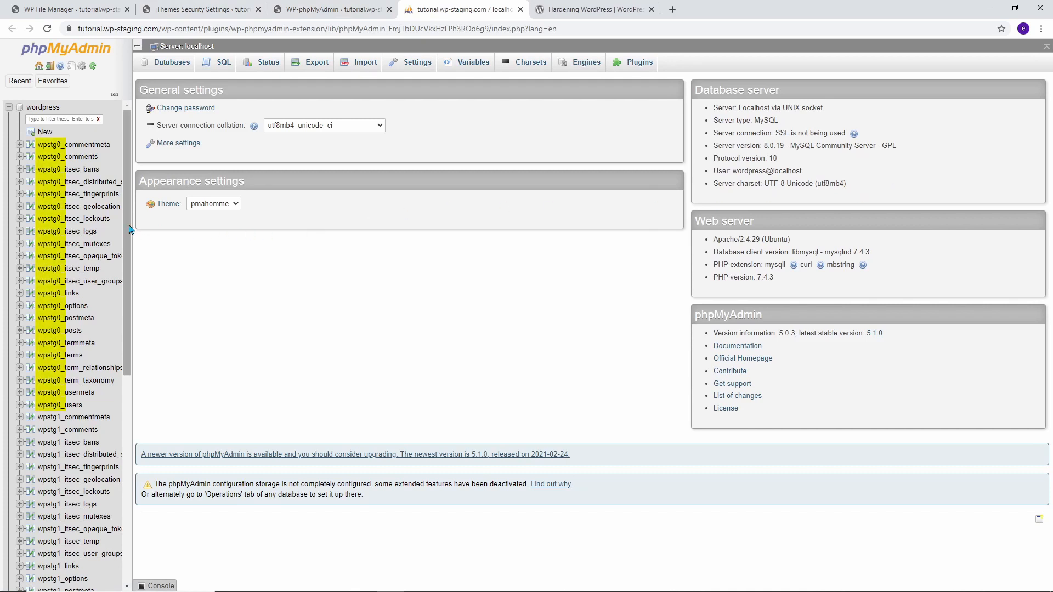
drag(131, 229, 113, 438)
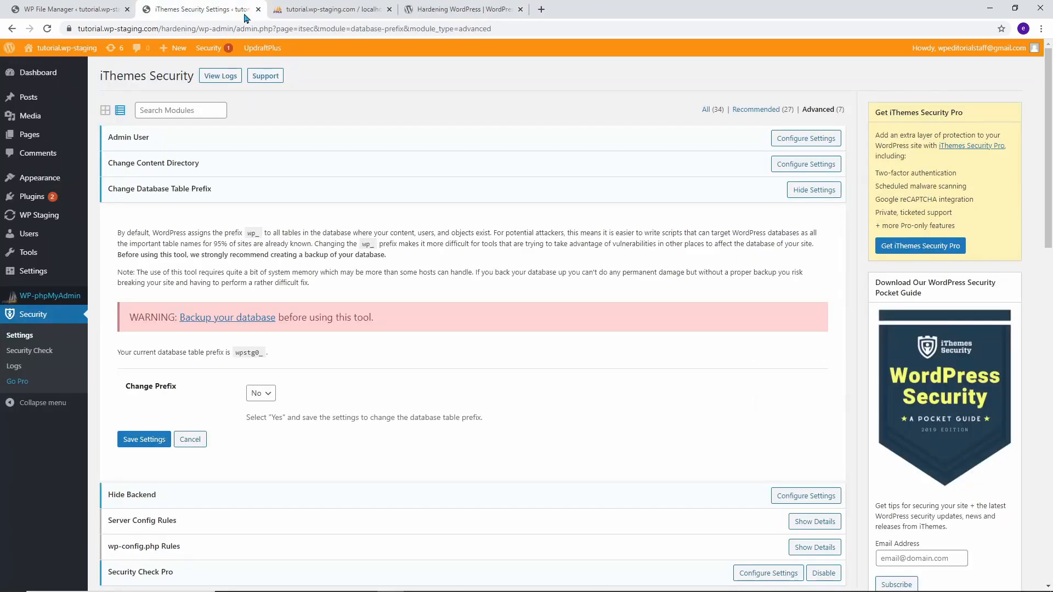
Back in the iThemes Security settings, set Change Prefix to Yes and save to change the database table prefix
click(273, 391)
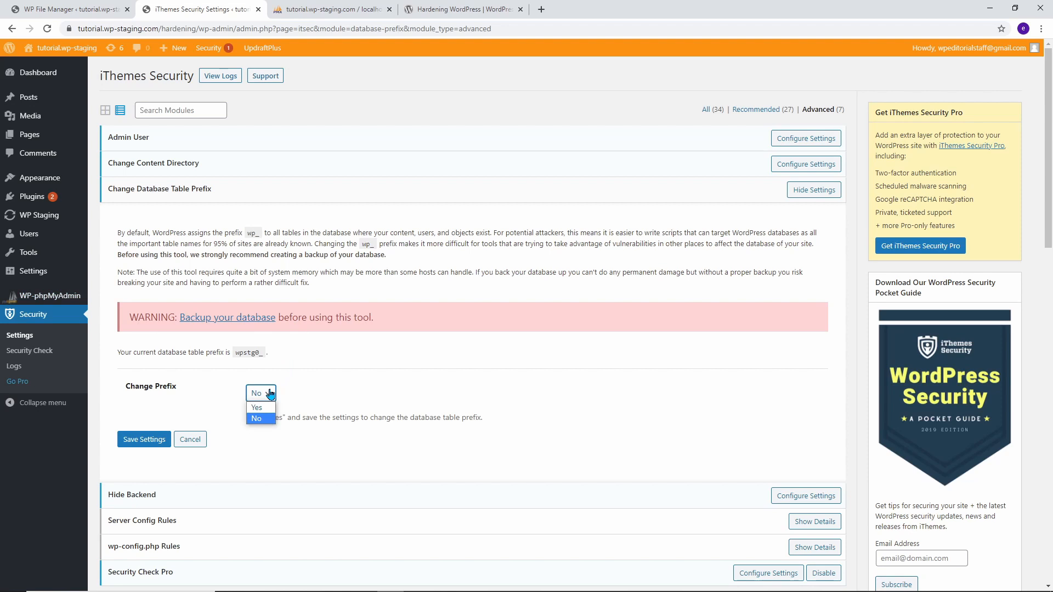
click(267, 410)
click(159, 444)
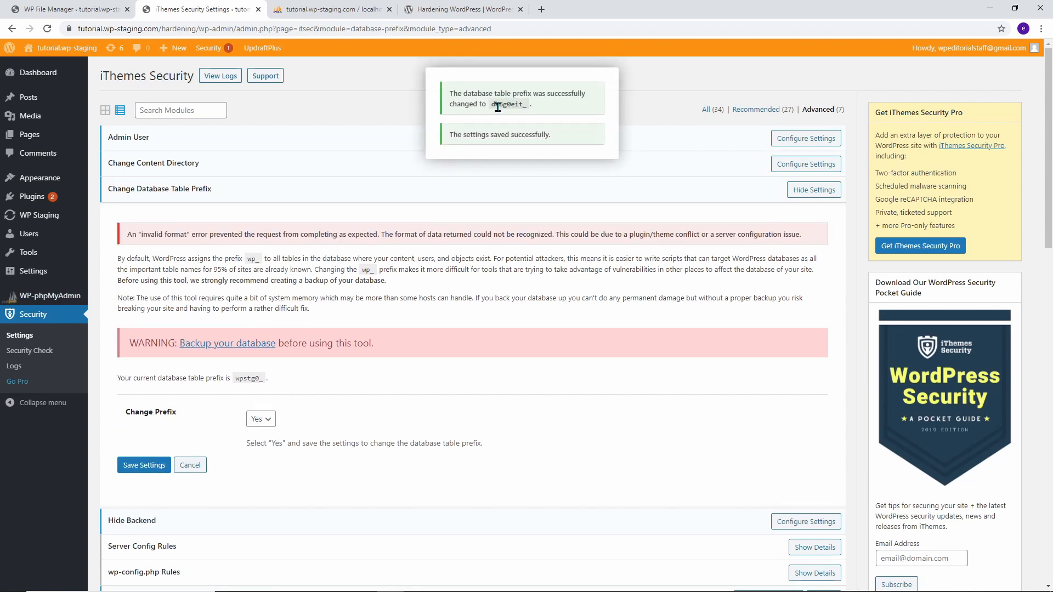
Reload phpMyAdmin to check the prefixes of the wordpress tables, then return to the iThemes Security settings
click(332, 9)
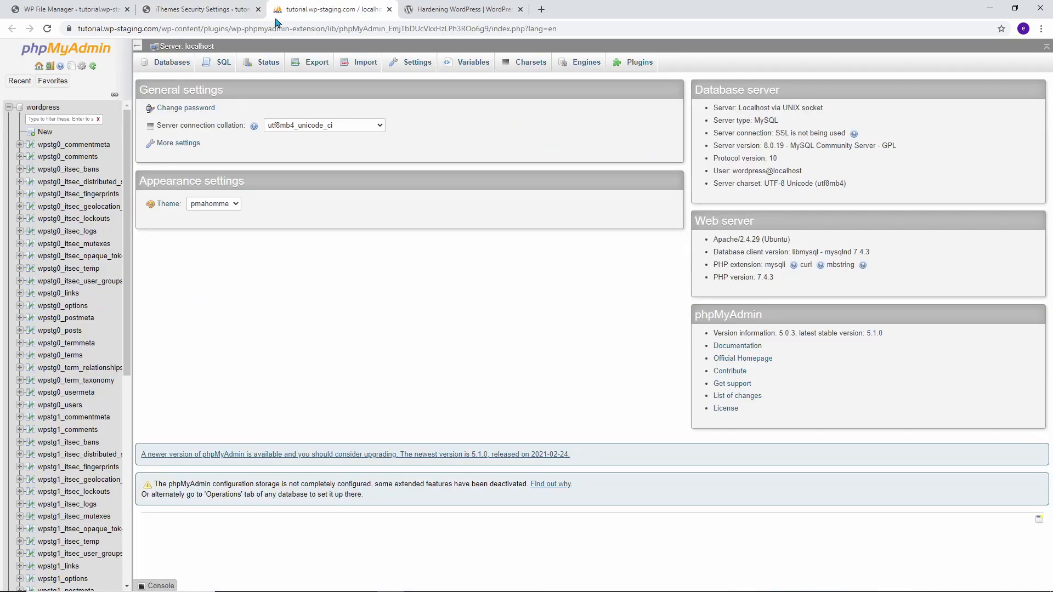
click(46, 28)
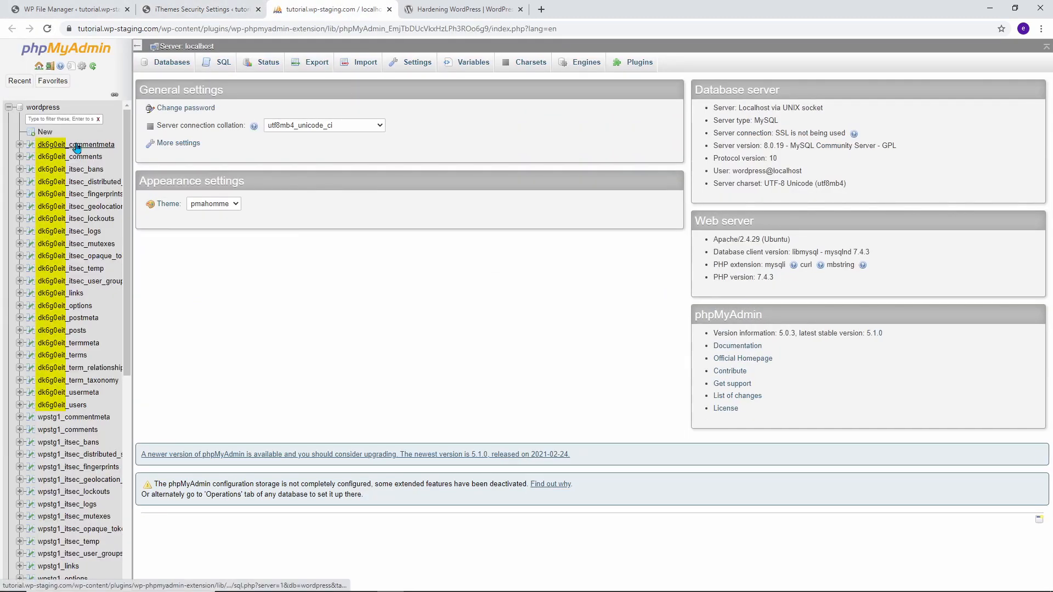
click(200, 9)
Open the Hide Backend module, try enabling the feature with a custom login slug, and cancel the settings
click(201, 218)
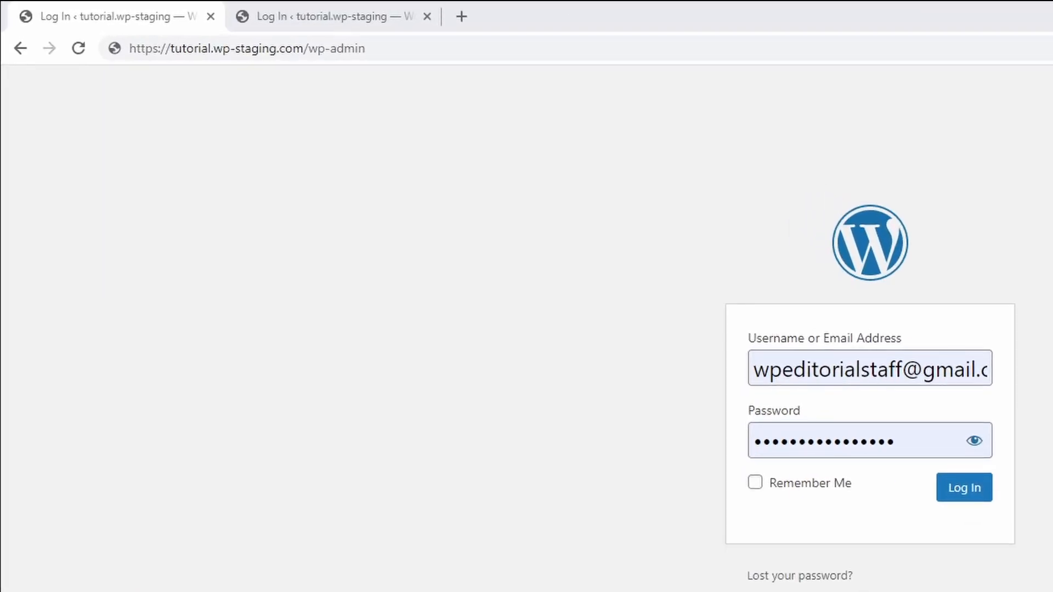
click(333, 17)
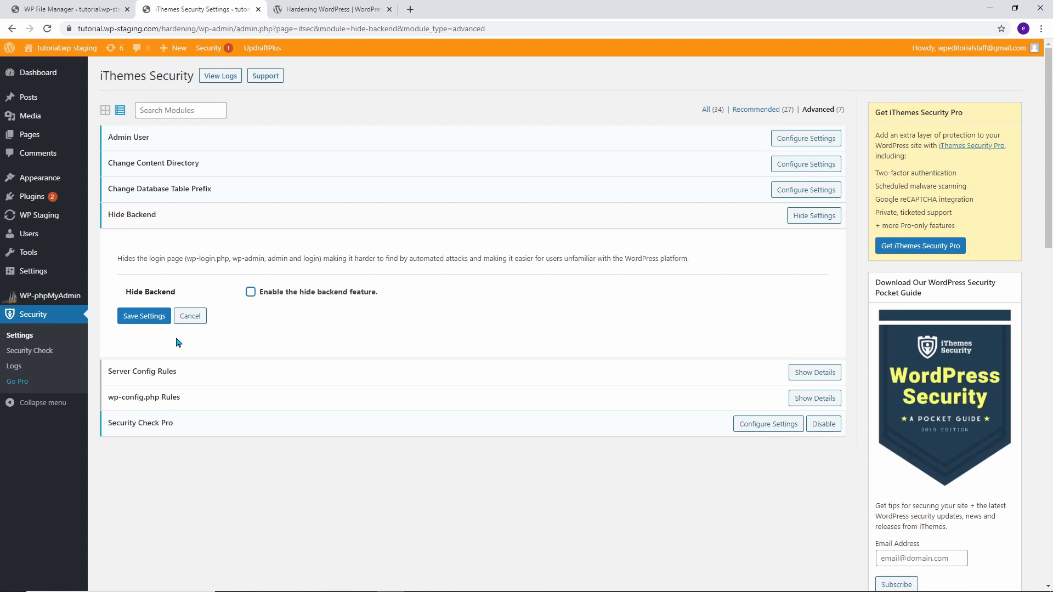
click(250, 291)
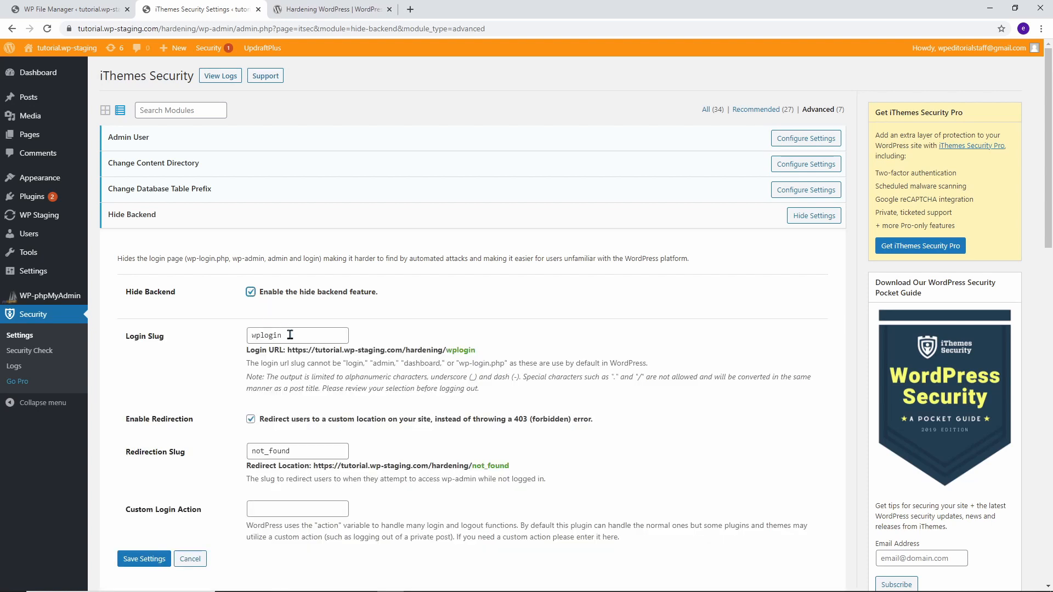
drag(291, 335, 218, 336)
text(dashboa)
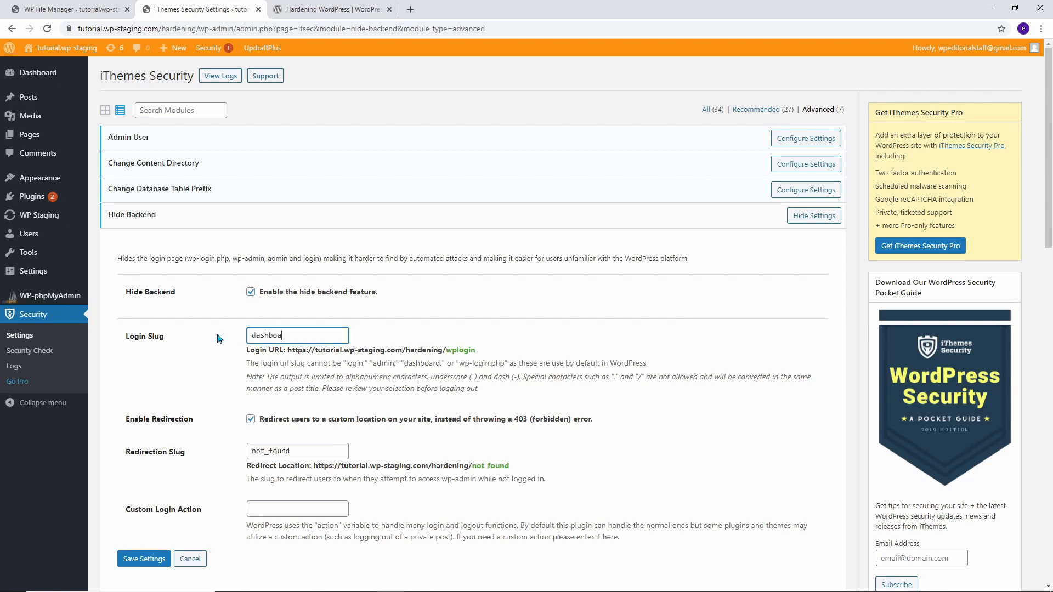
text(rdlennard)
click(181, 560)
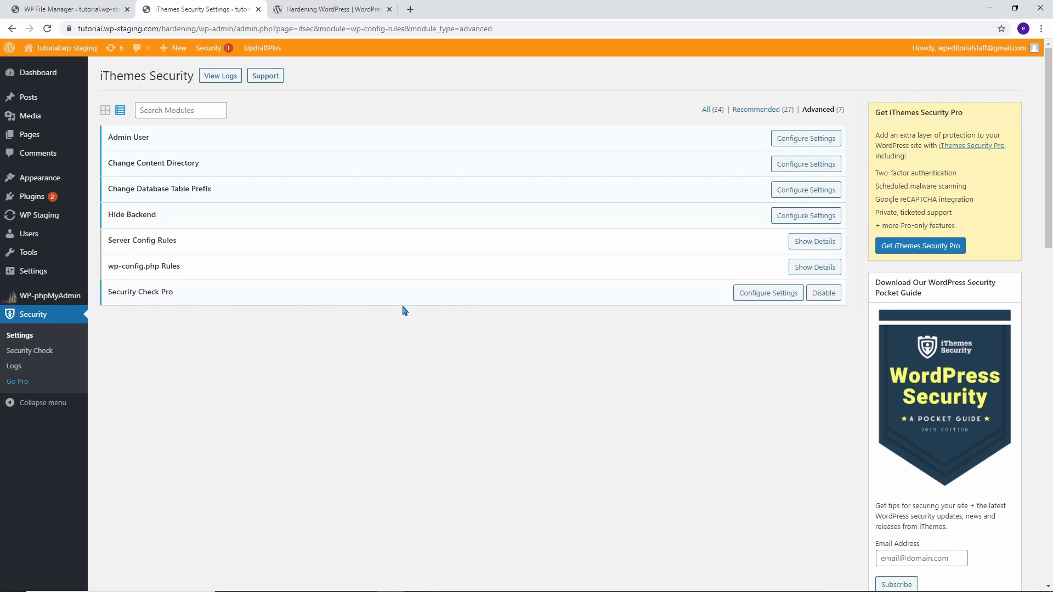
Show the details of the wp-config.php Rules module to review the rules for the file
click(360, 278)
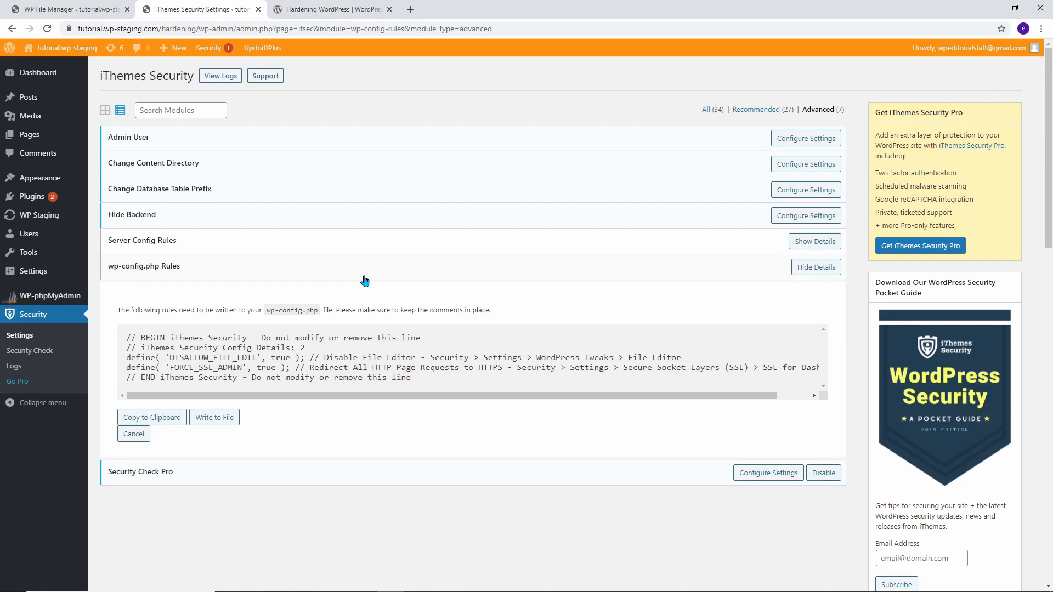
Switch to FileZilla and open wp-config.php from the remote folder /var/www/html for editing in Notepad++
key(alt+Tab)
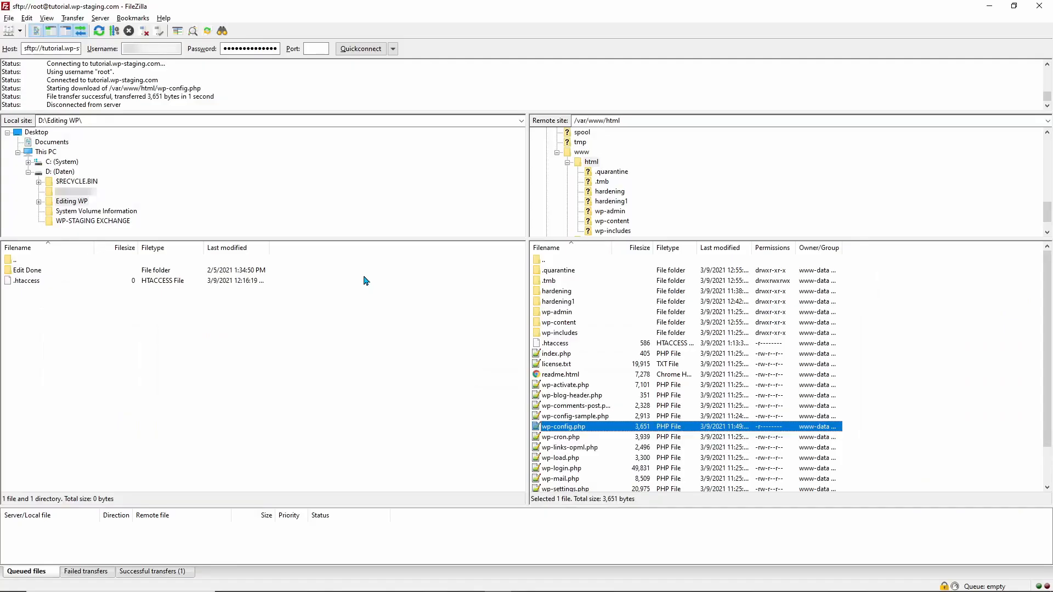
click(897, 361)
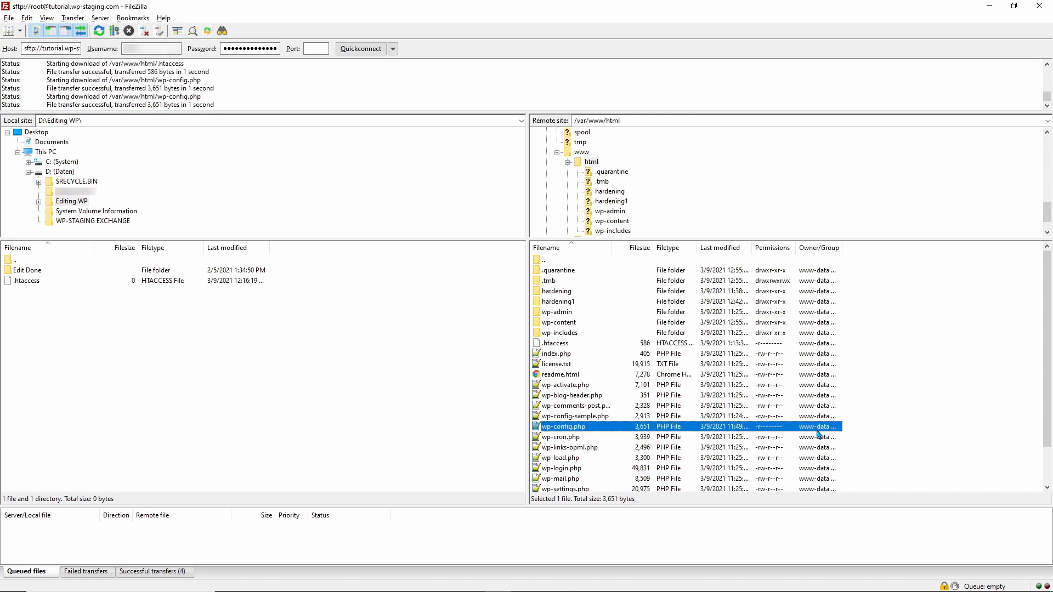
right_click(819, 430)
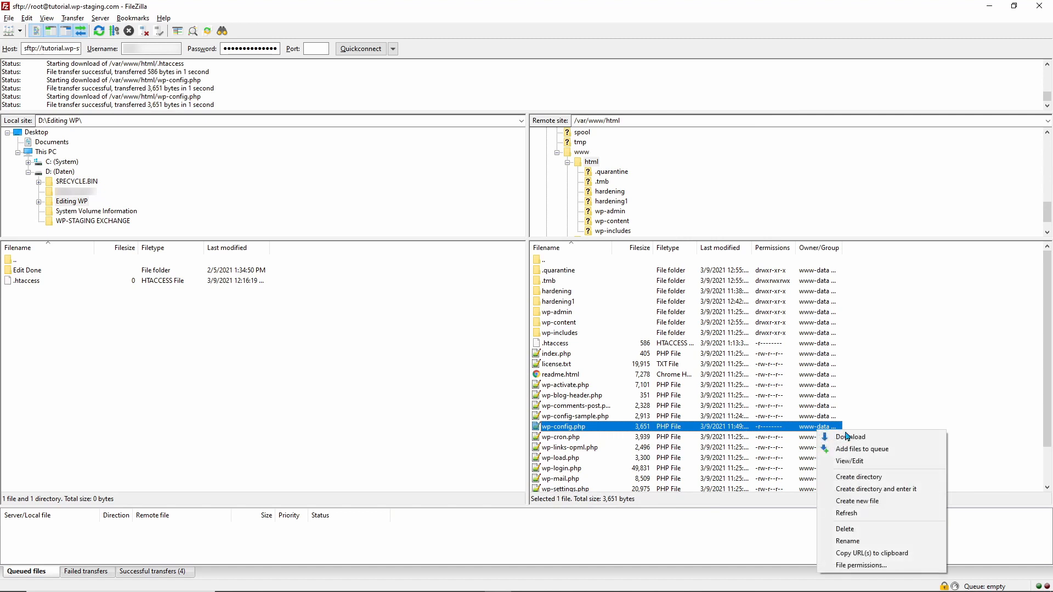
click(872, 462)
click(790, 408)
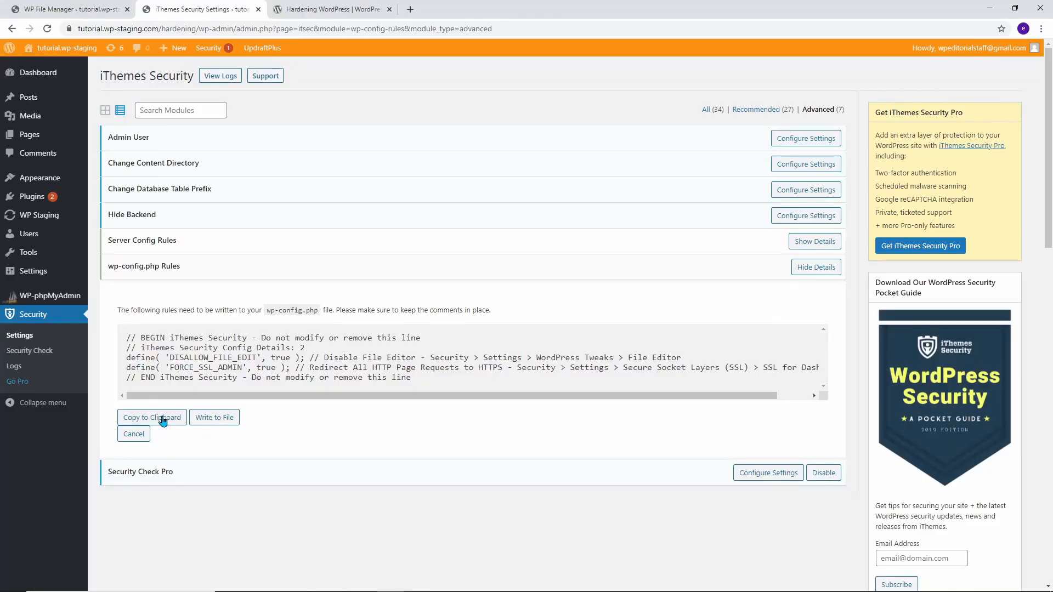
Copy the generated iThemes Security rules, paste them below the opening <?php line in wp-config.php, and save the file
click(163, 420)
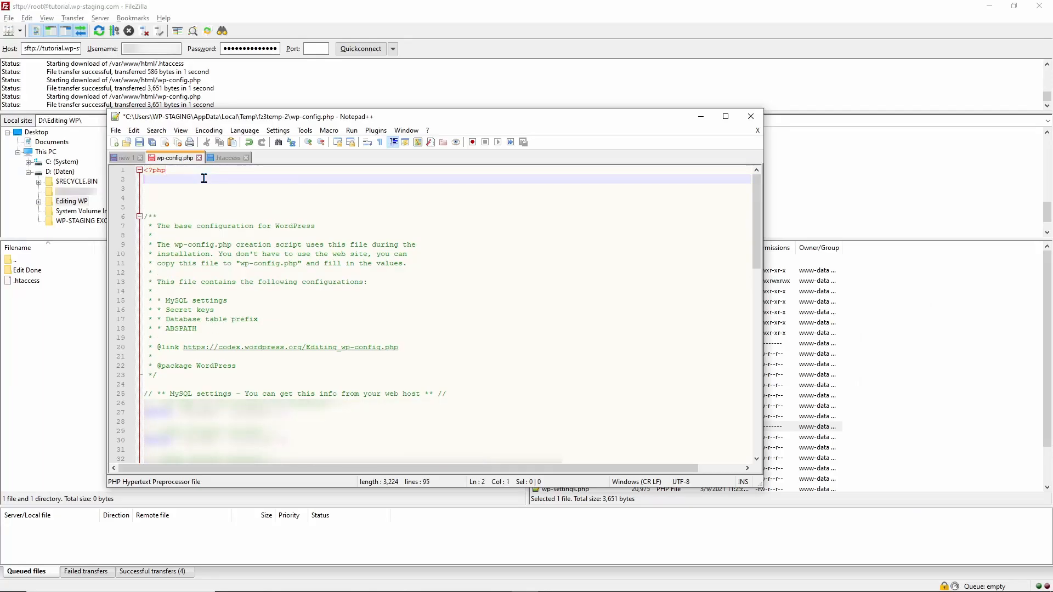
key(ctrl+v)
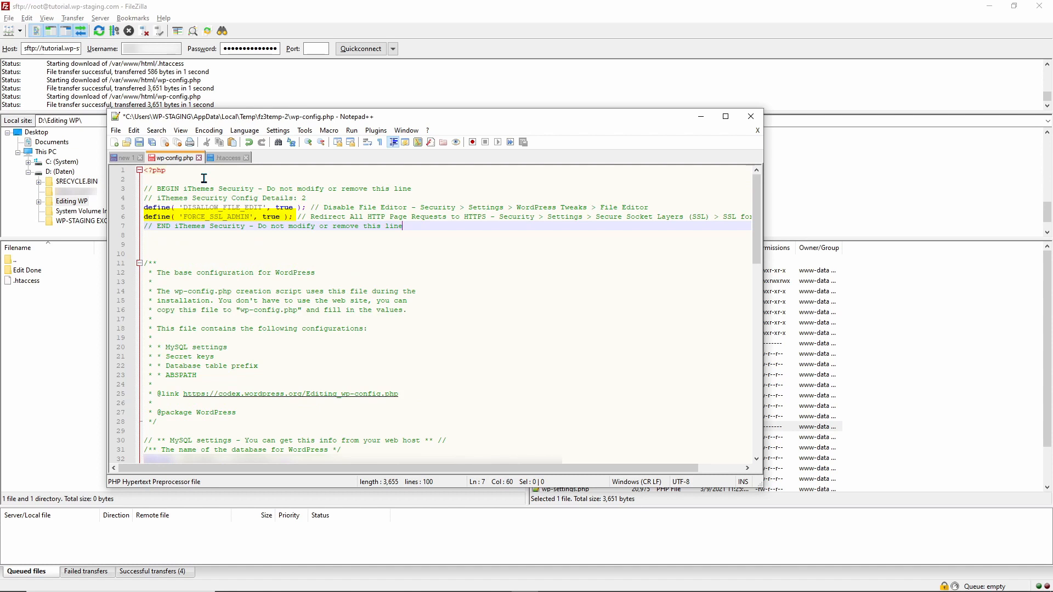
click(139, 142)
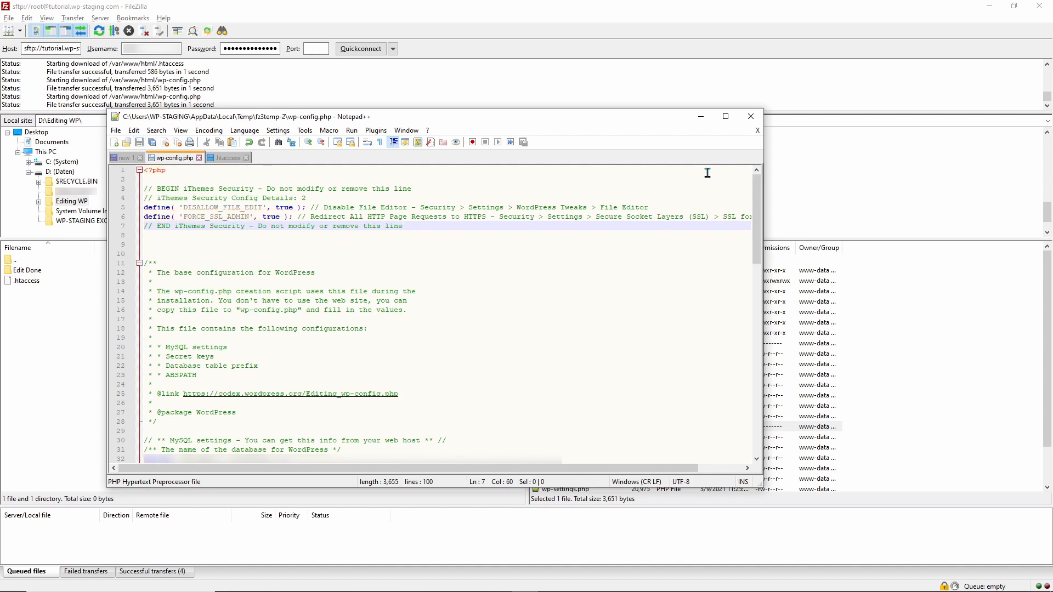
Close Notepad++, upload the edited wp-config.php back to the server, and return to the iThemes Security settings in the browser
click(751, 116)
click(519, 340)
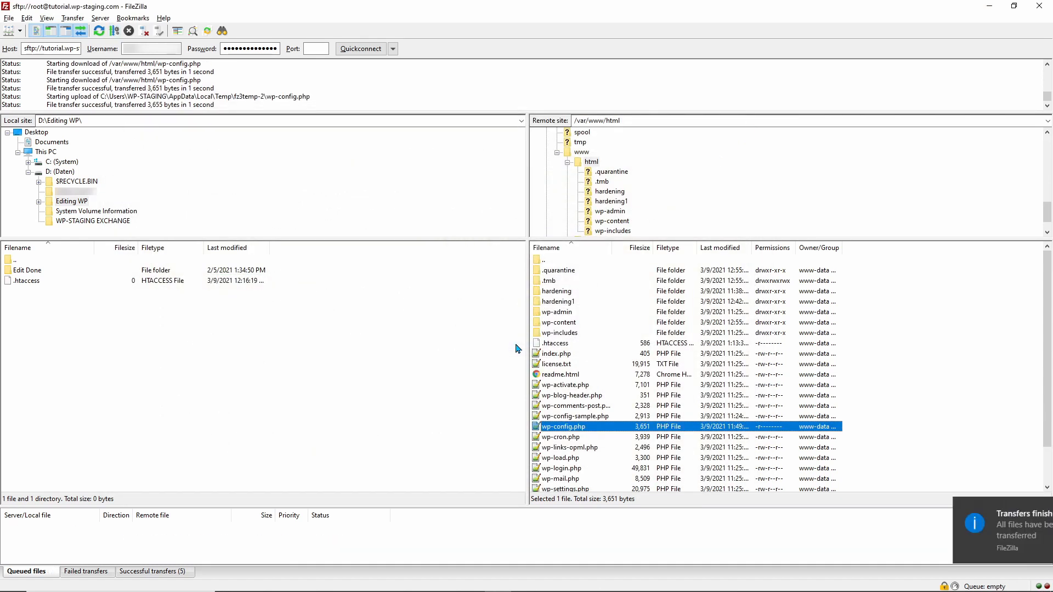
click(989, 6)
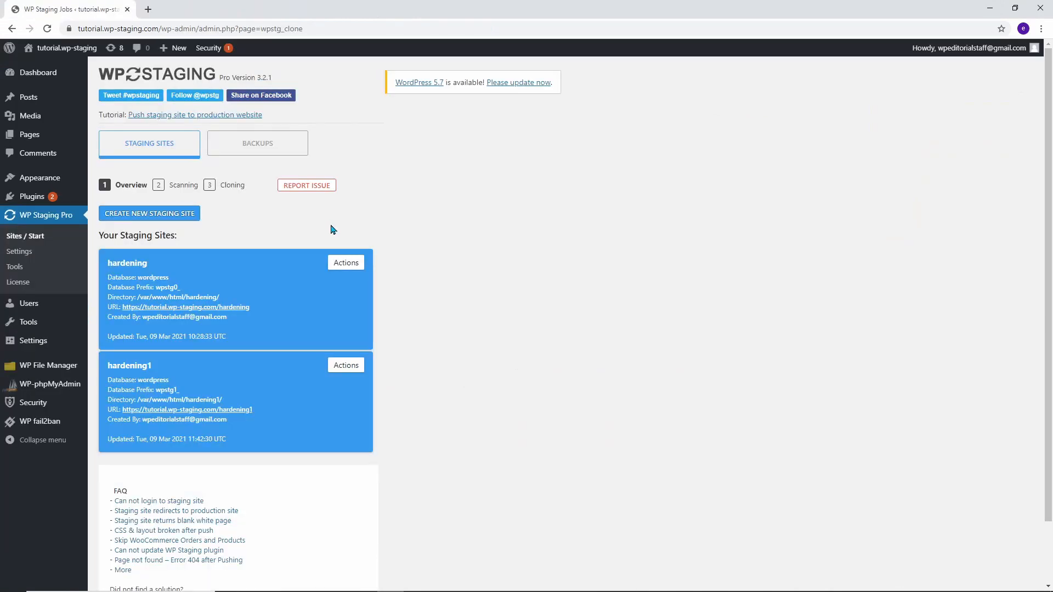
In WP Staging Pro on the production site, push the changes of the "hardening" staging site to the live site and confirm the push
click(346, 264)
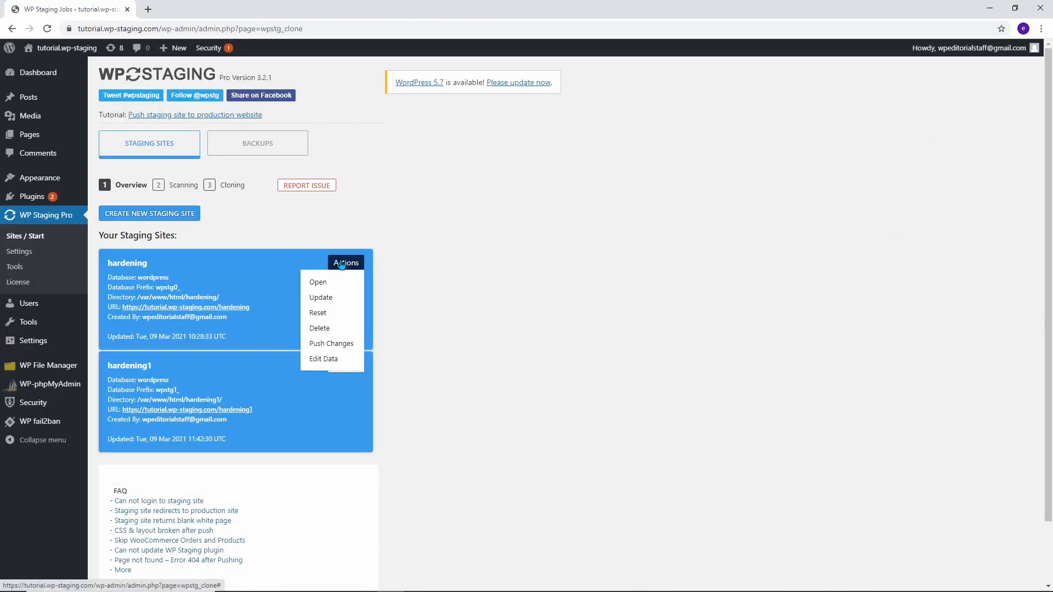
click(334, 341)
click(216, 329)
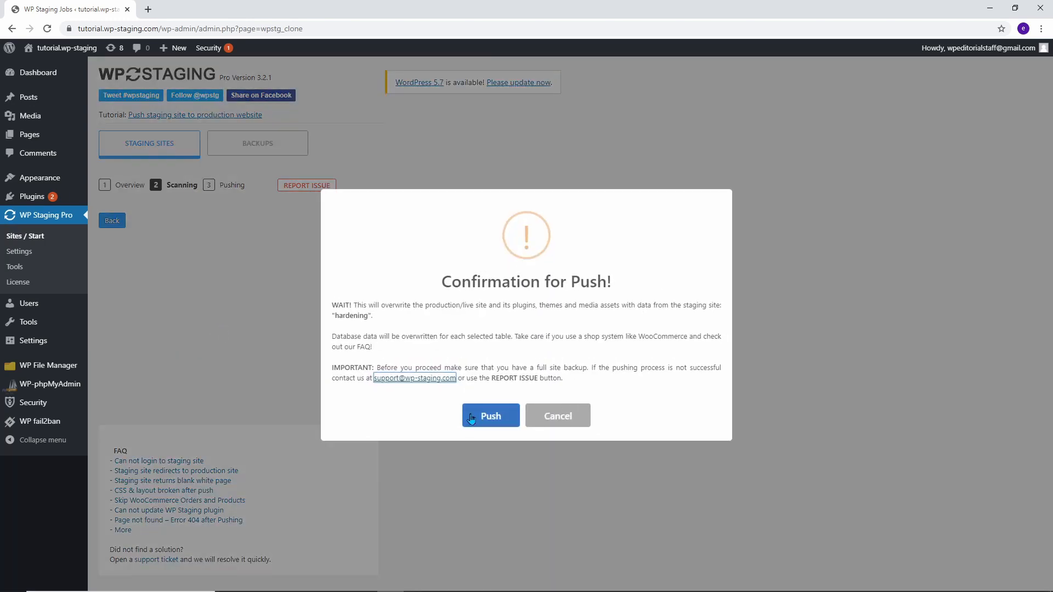
click(486, 414)
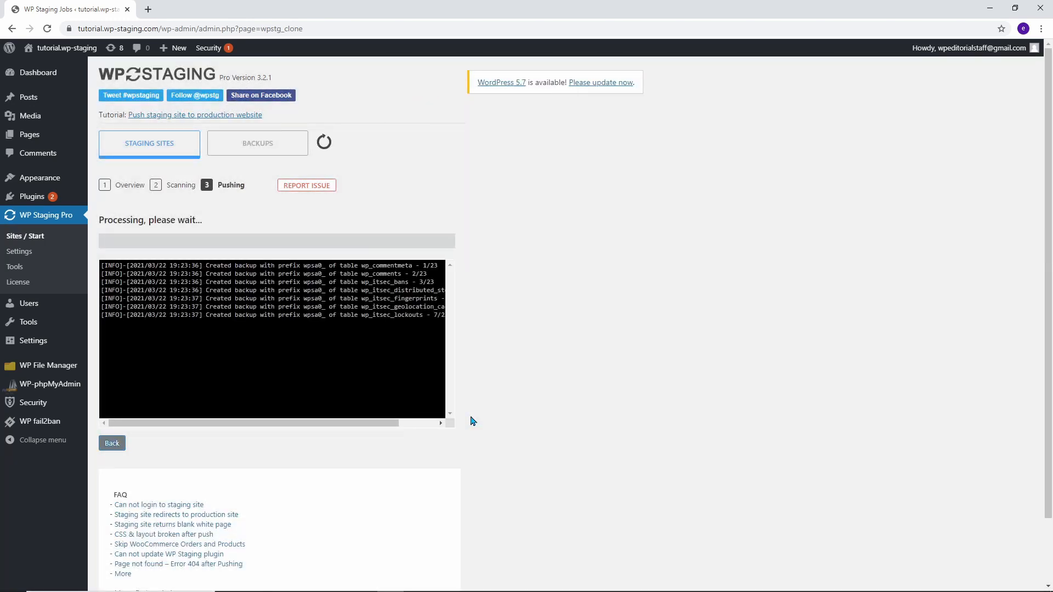